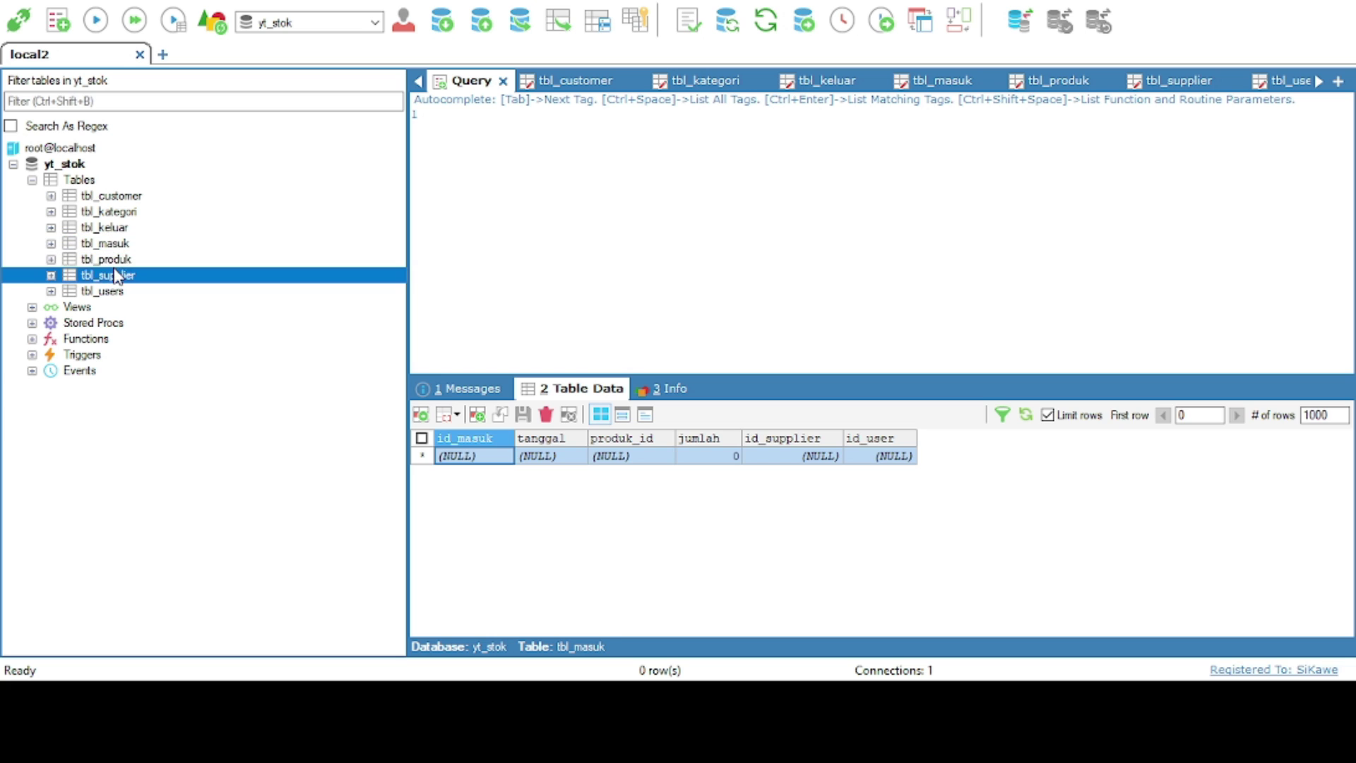
# Show the tbl_customer column definitions in yt_stok, passing through tbl_produk first
pyautogui.click(113, 260)
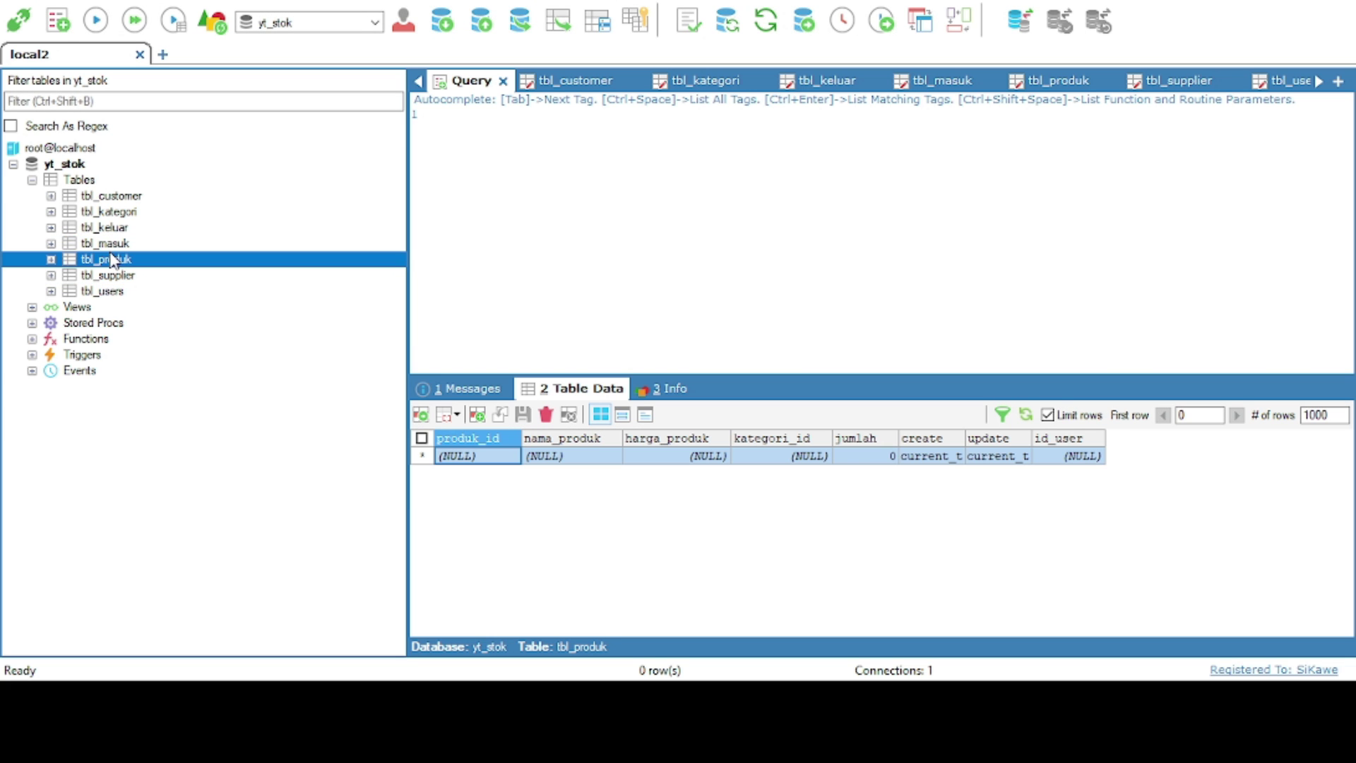
pyautogui.click(565, 82)
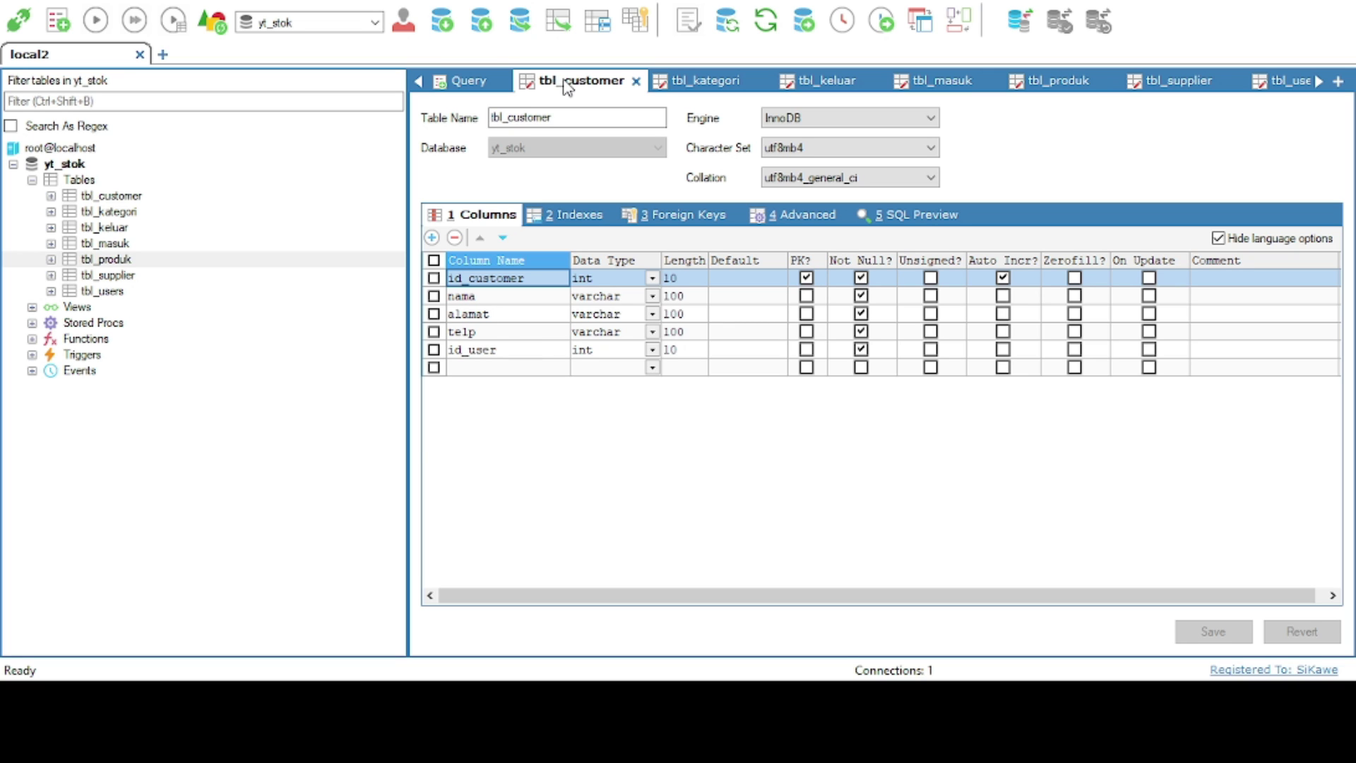
# Inspect the columns of tbl_kategori, tbl_keluar, tbl_masuk, tbl_produk, tbl_supplier and tbl_users, then return to the query editor
pyautogui.click(695, 83)
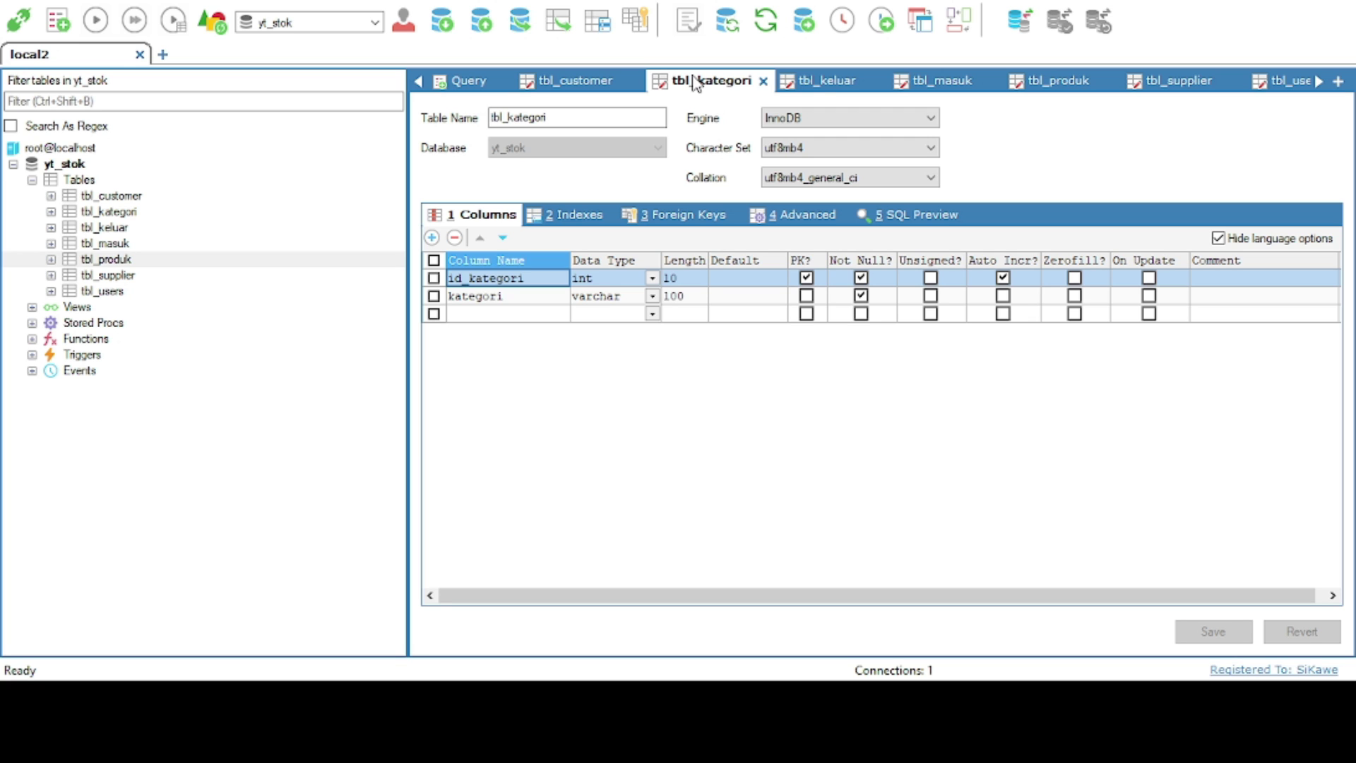
pyautogui.click(826, 85)
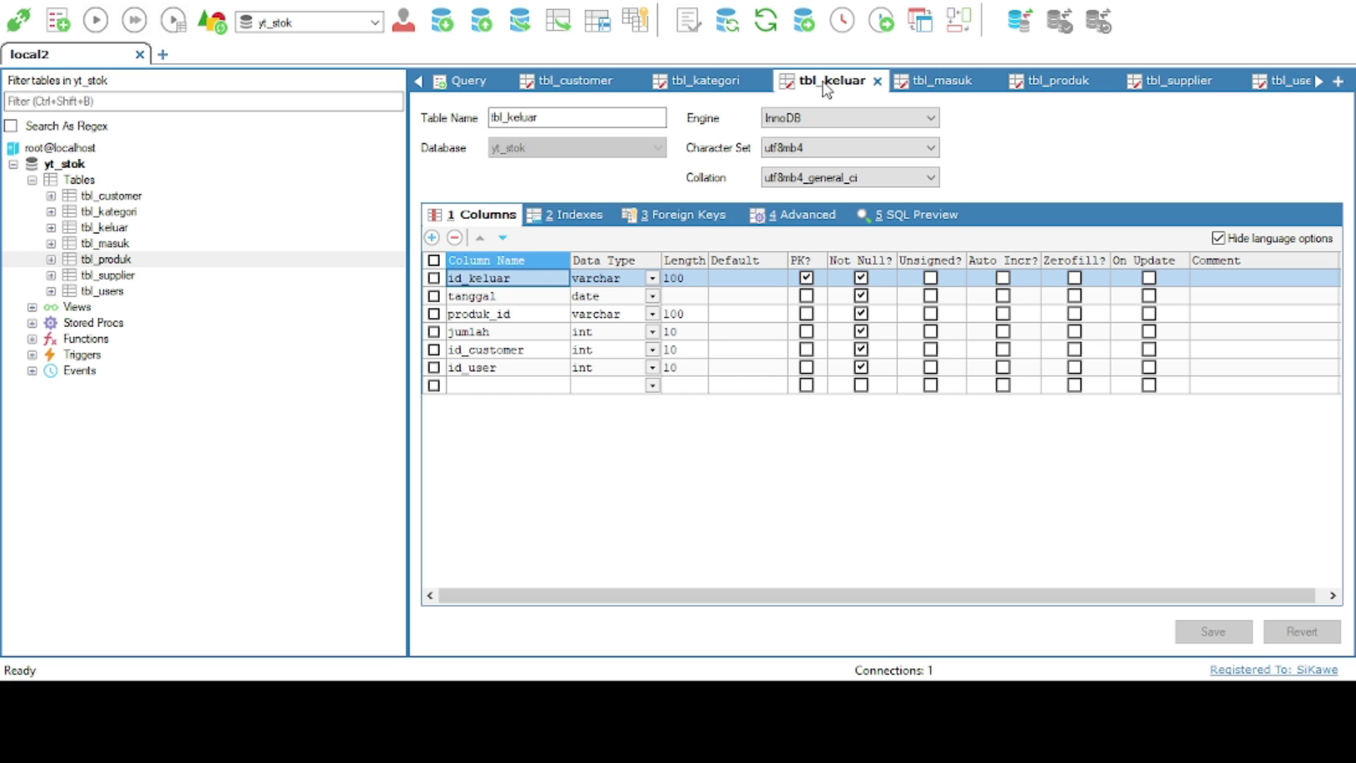
pyautogui.click(924, 86)
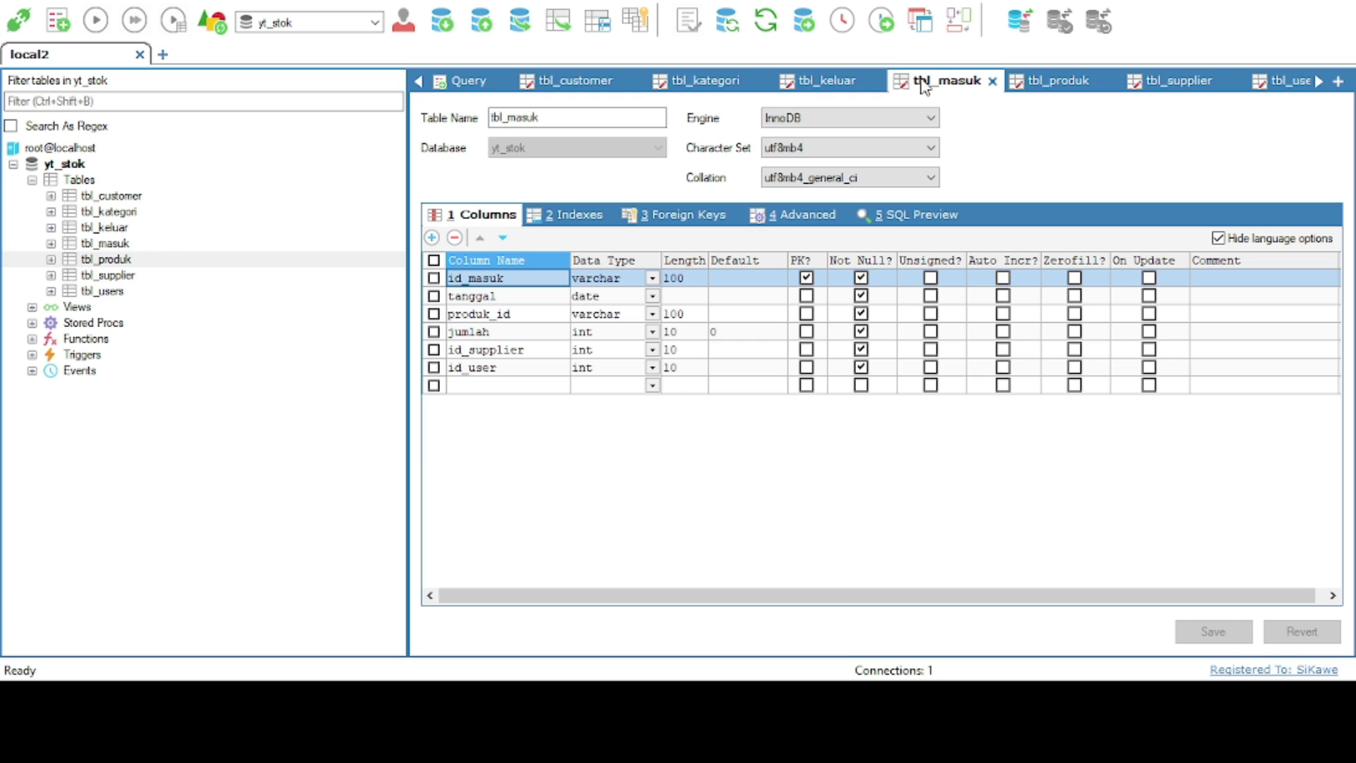
pyautogui.click(1055, 86)
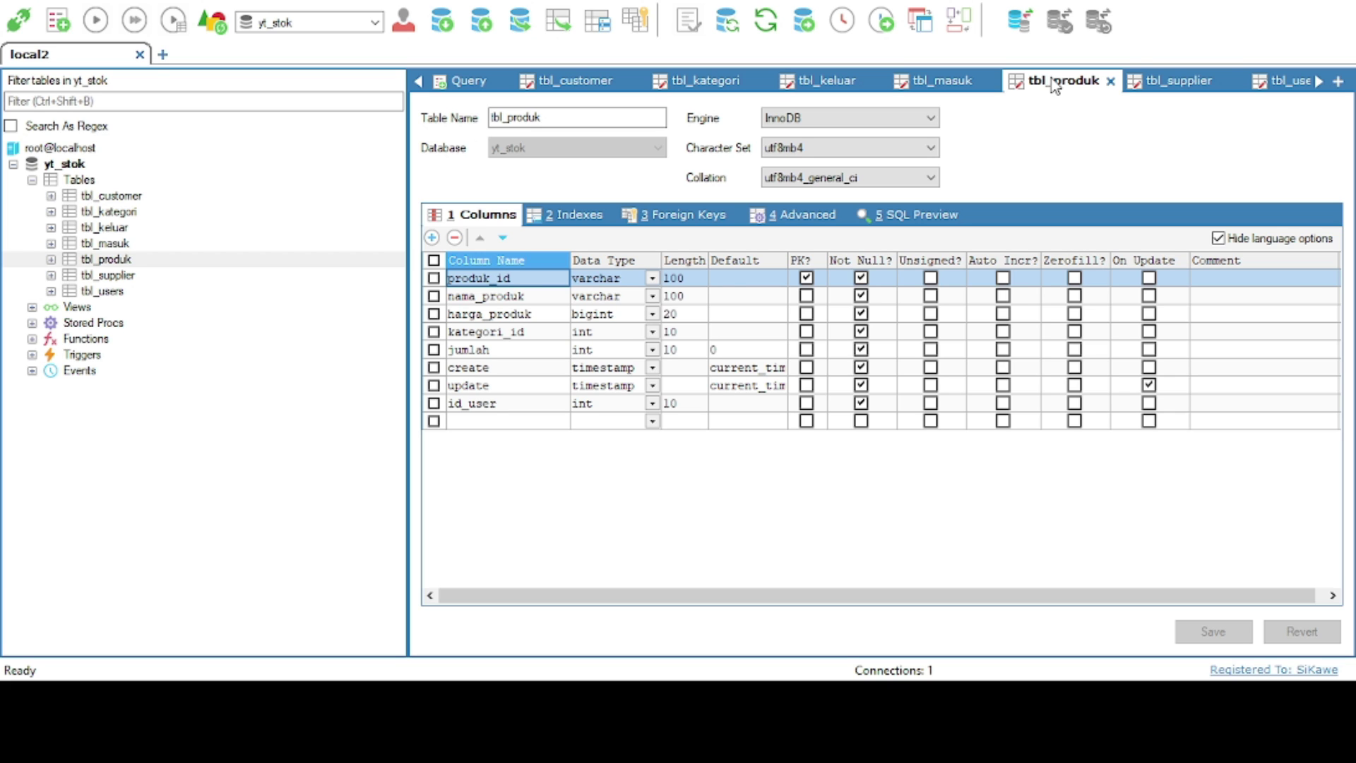
pyautogui.click(1171, 83)
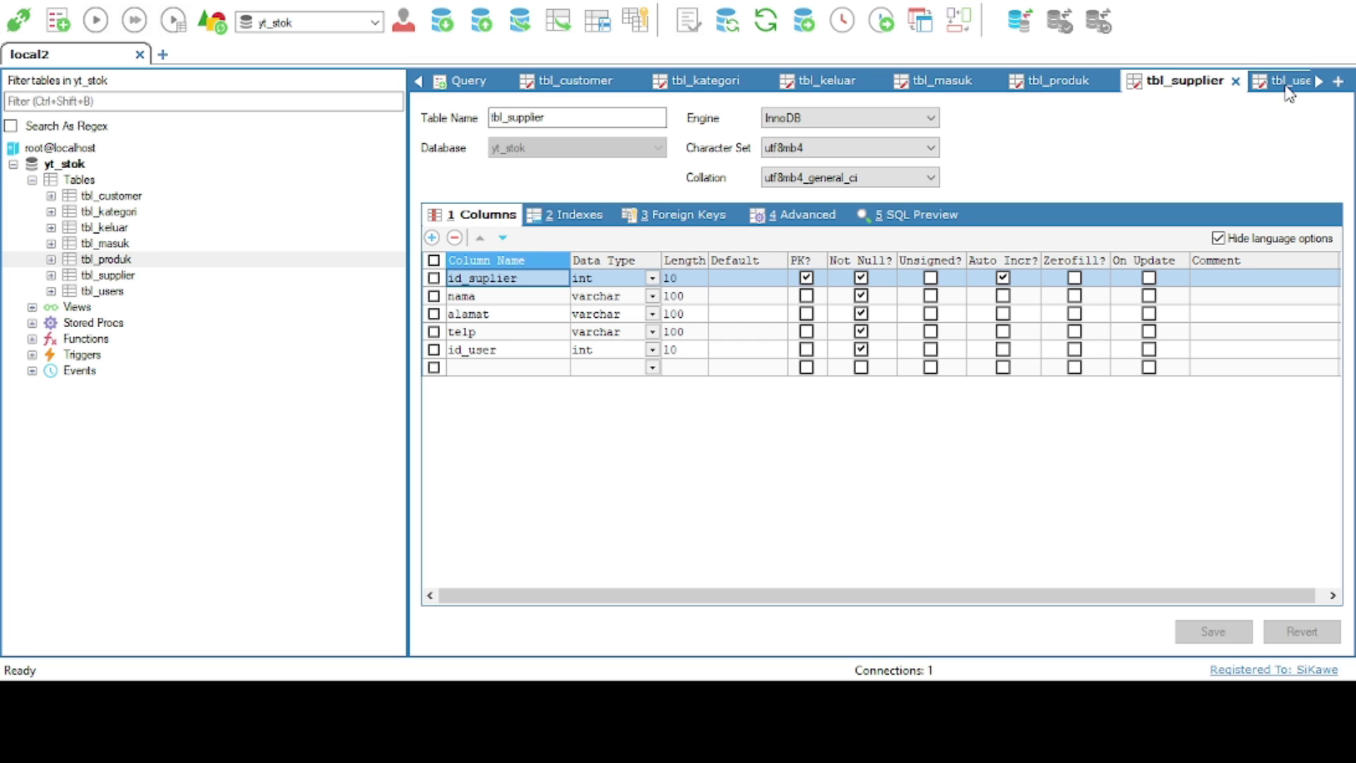
pyautogui.click(1290, 82)
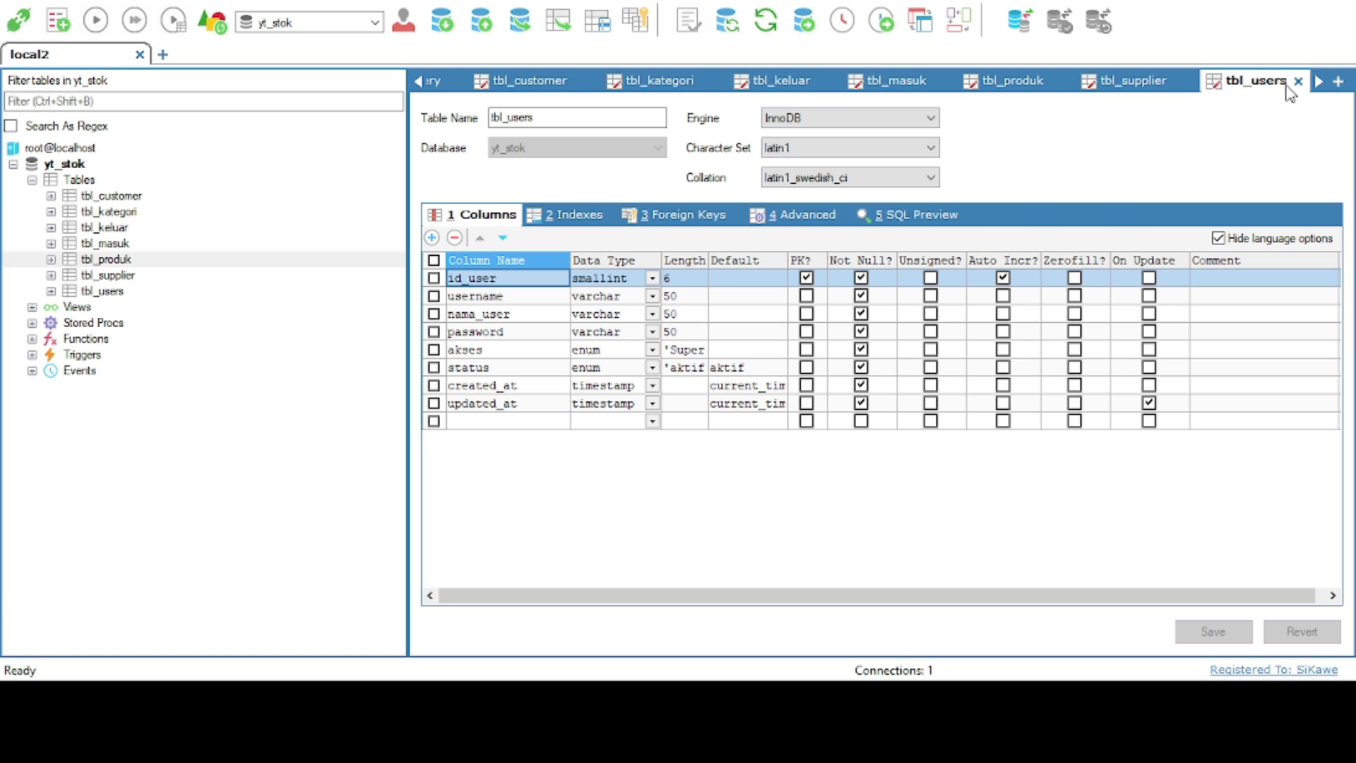
pyautogui.click(441, 82)
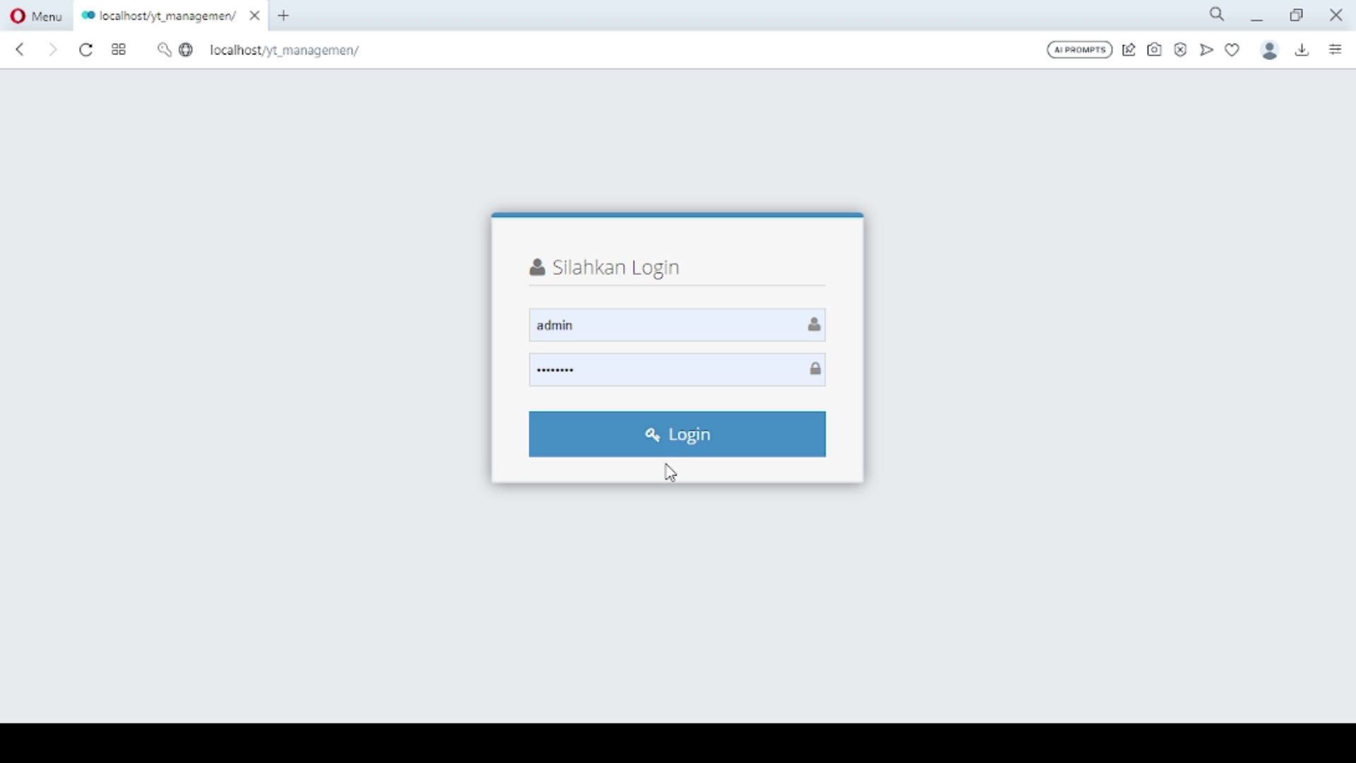
# Log in and expand the Data Master, Data Transaksi and Laporan sidebar sections
pyautogui.click(691, 433)
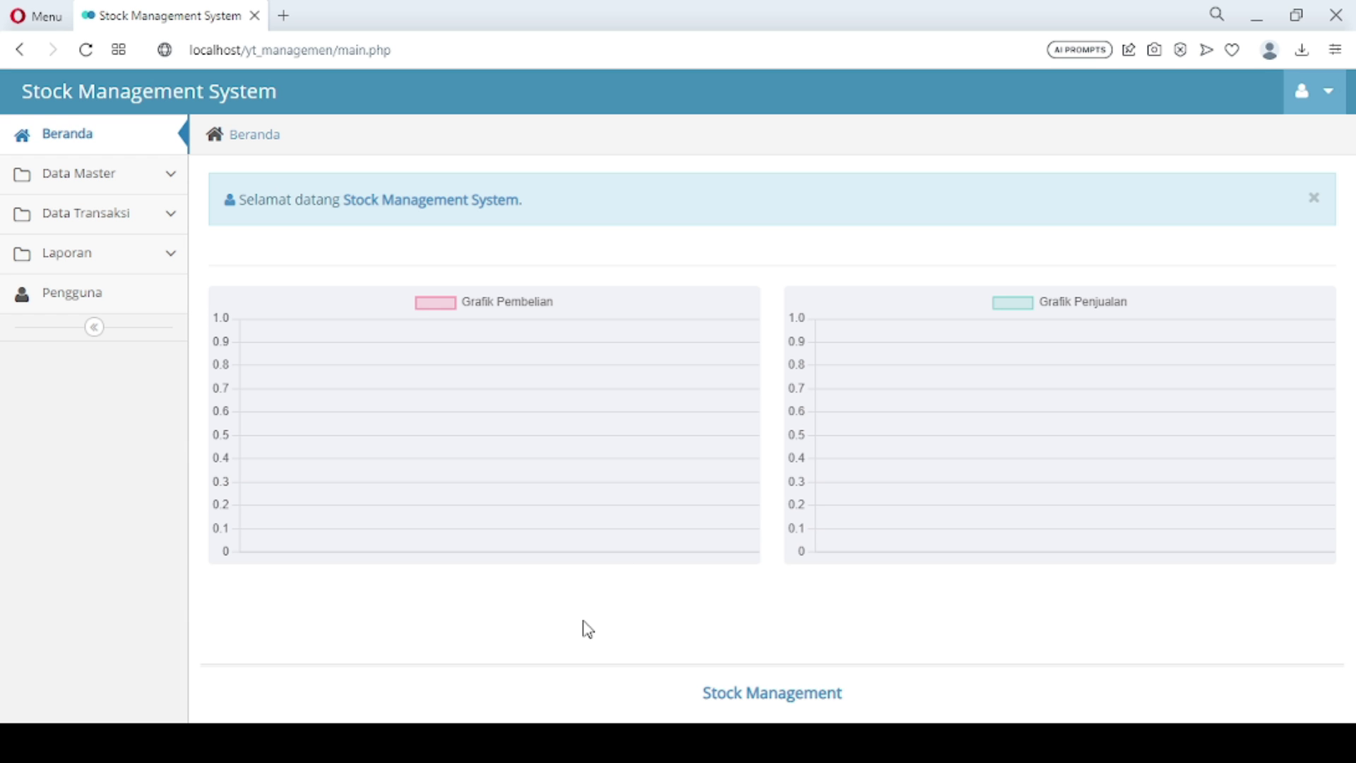
pyautogui.click(140, 173)
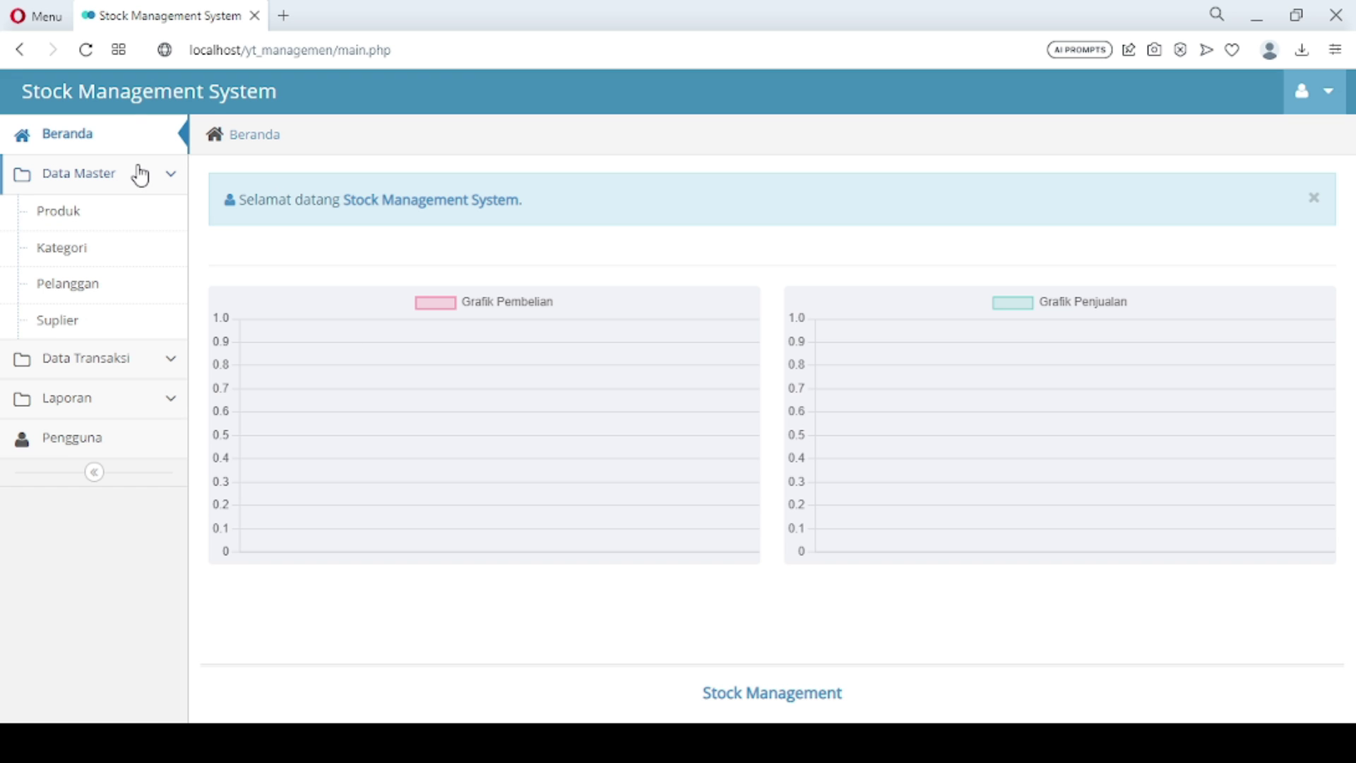
pyautogui.click(152, 360)
pyautogui.click(143, 330)
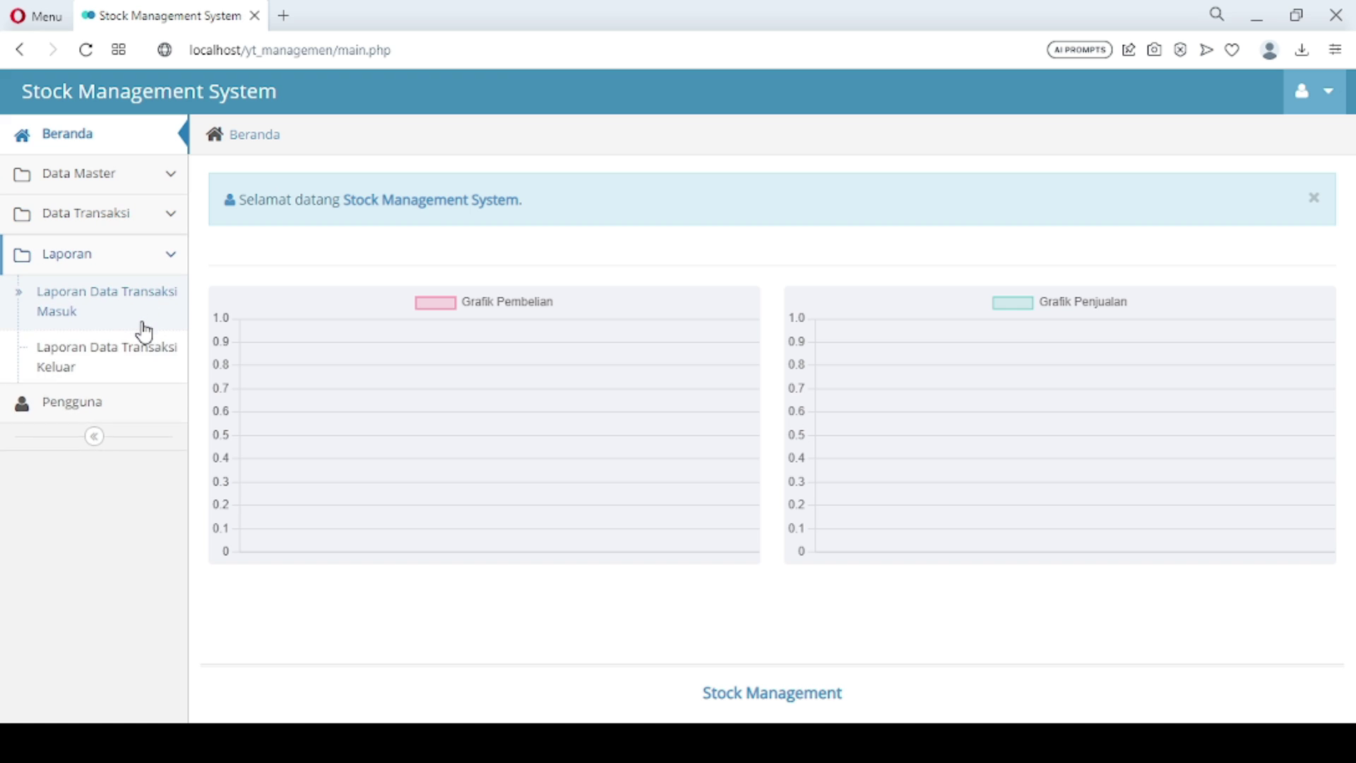
pyautogui.click(132, 183)
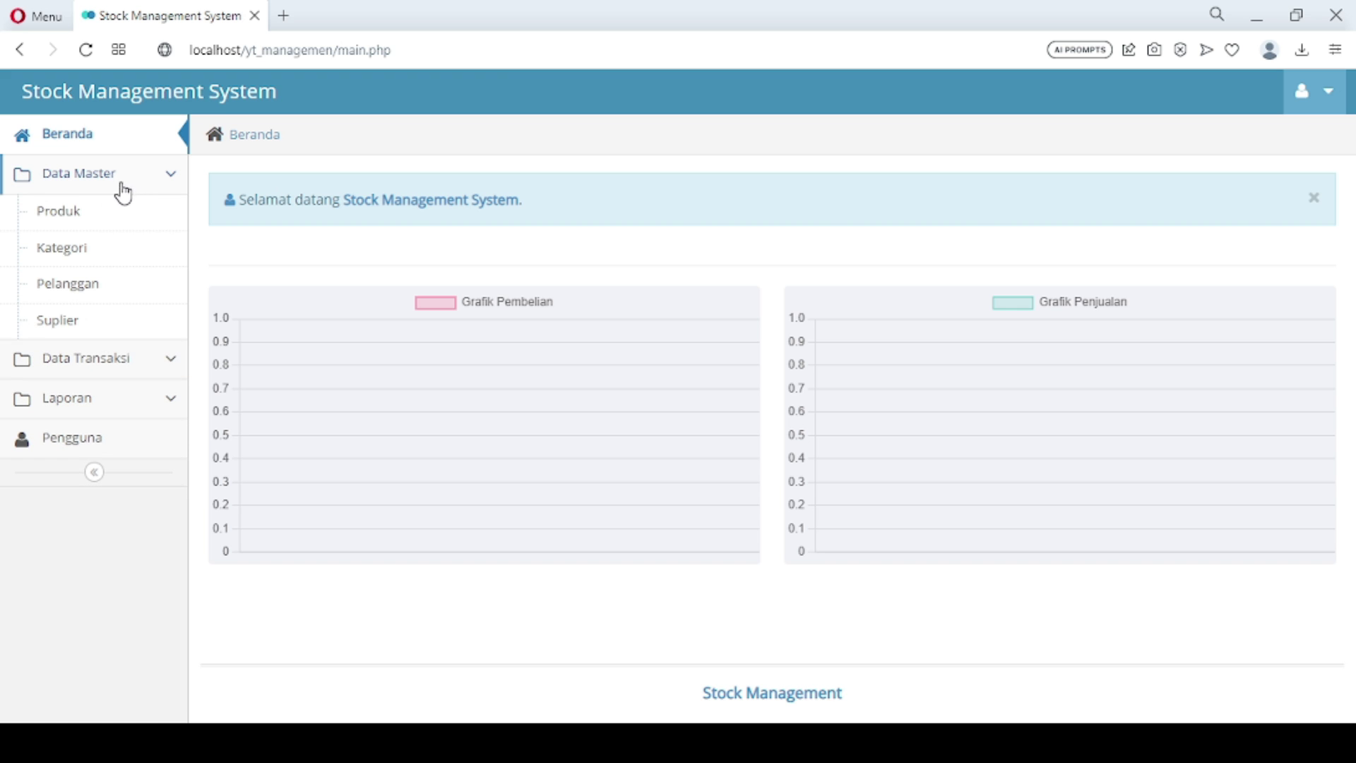
# Open the category list and add the Susu category
pyautogui.click(73, 262)
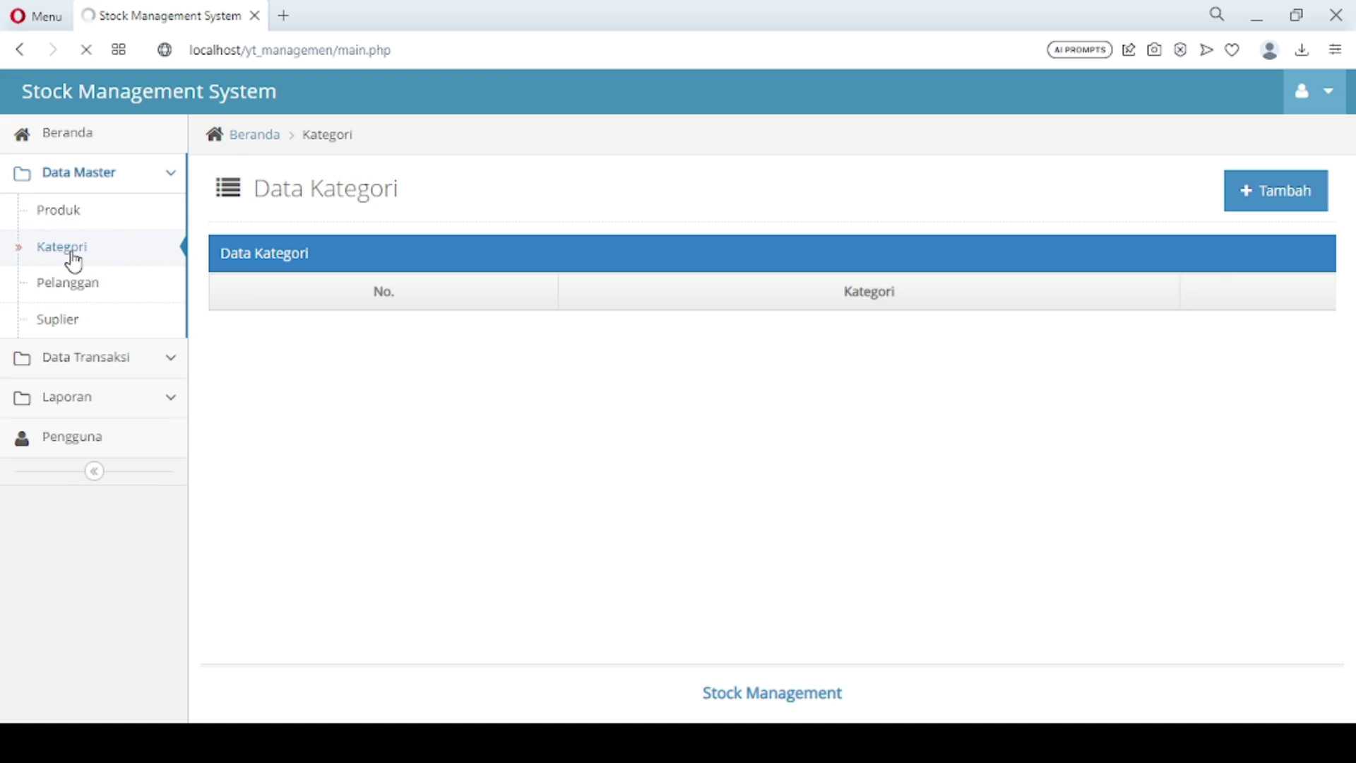
pyautogui.click(1244, 187)
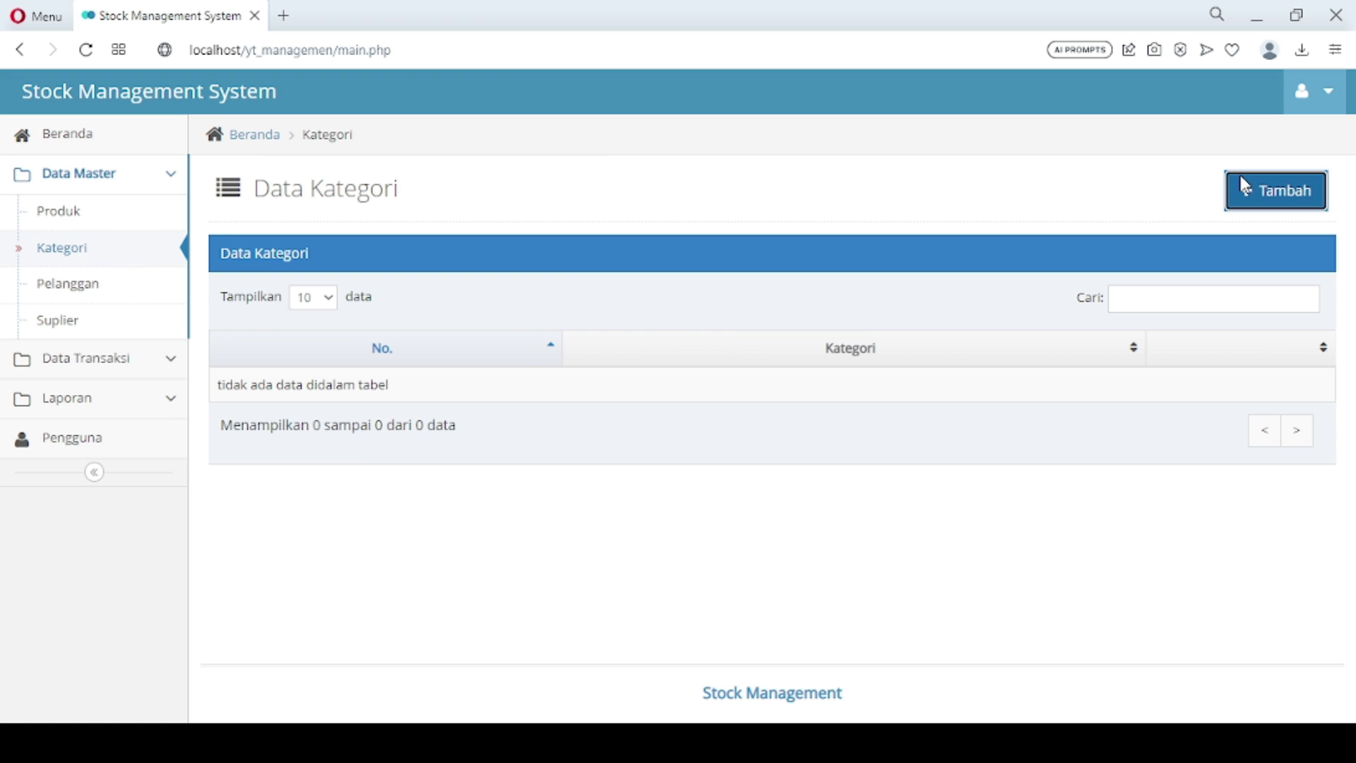
pyautogui.click(648, 243)
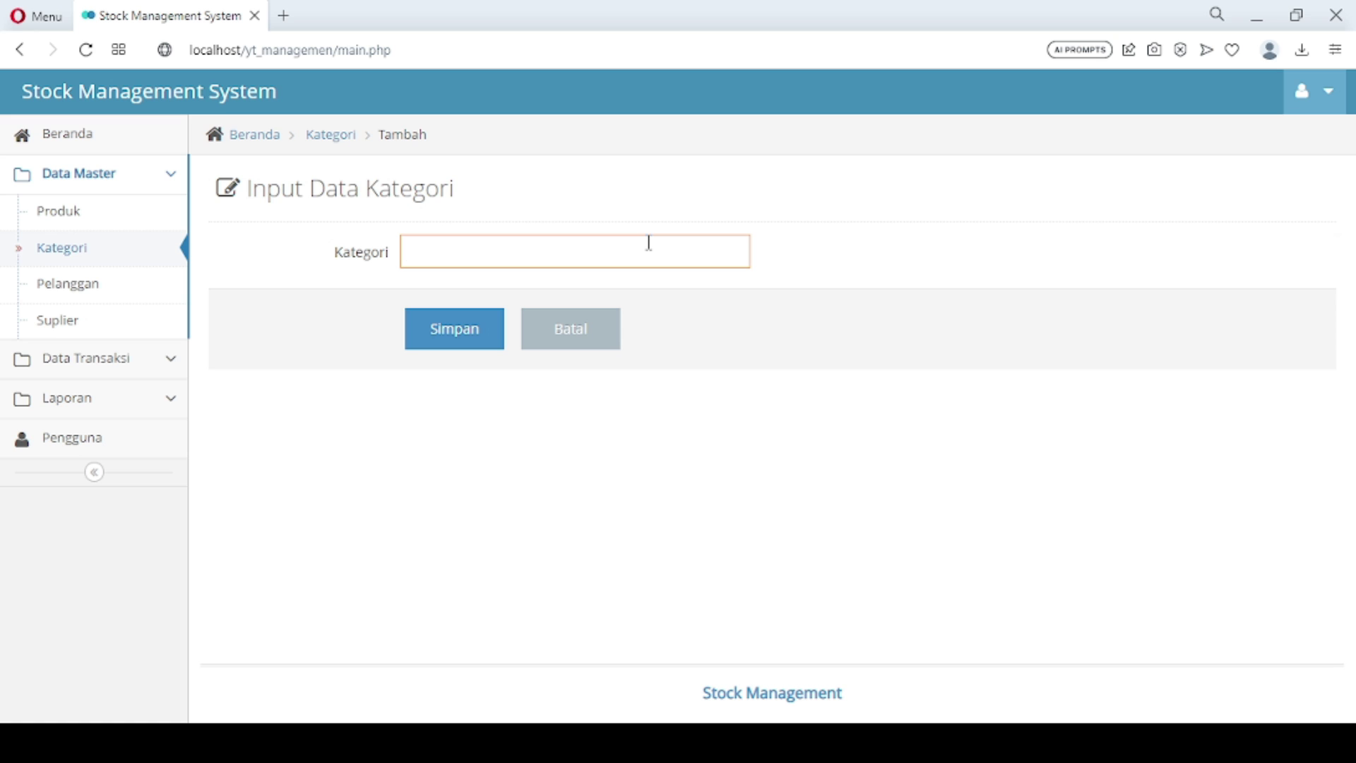
pyautogui.write('Stok')
pyautogui.press('BackSpace')
pyautogui.press('BackSpace')
pyautogui.press('BackSpace')
pyautogui.write('usu')
pyautogui.click(468, 338)
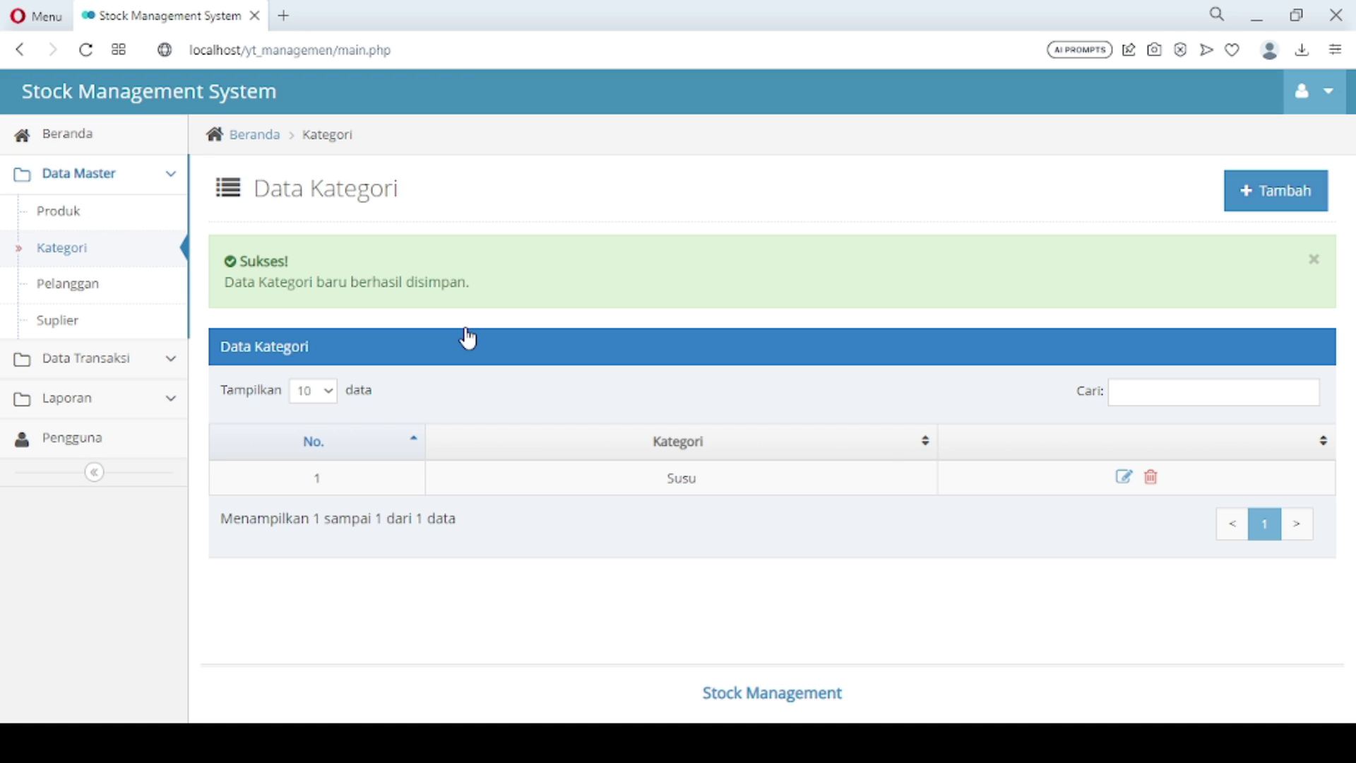
# Add the Pampers and Rokok categories
pyautogui.click(1285, 194)
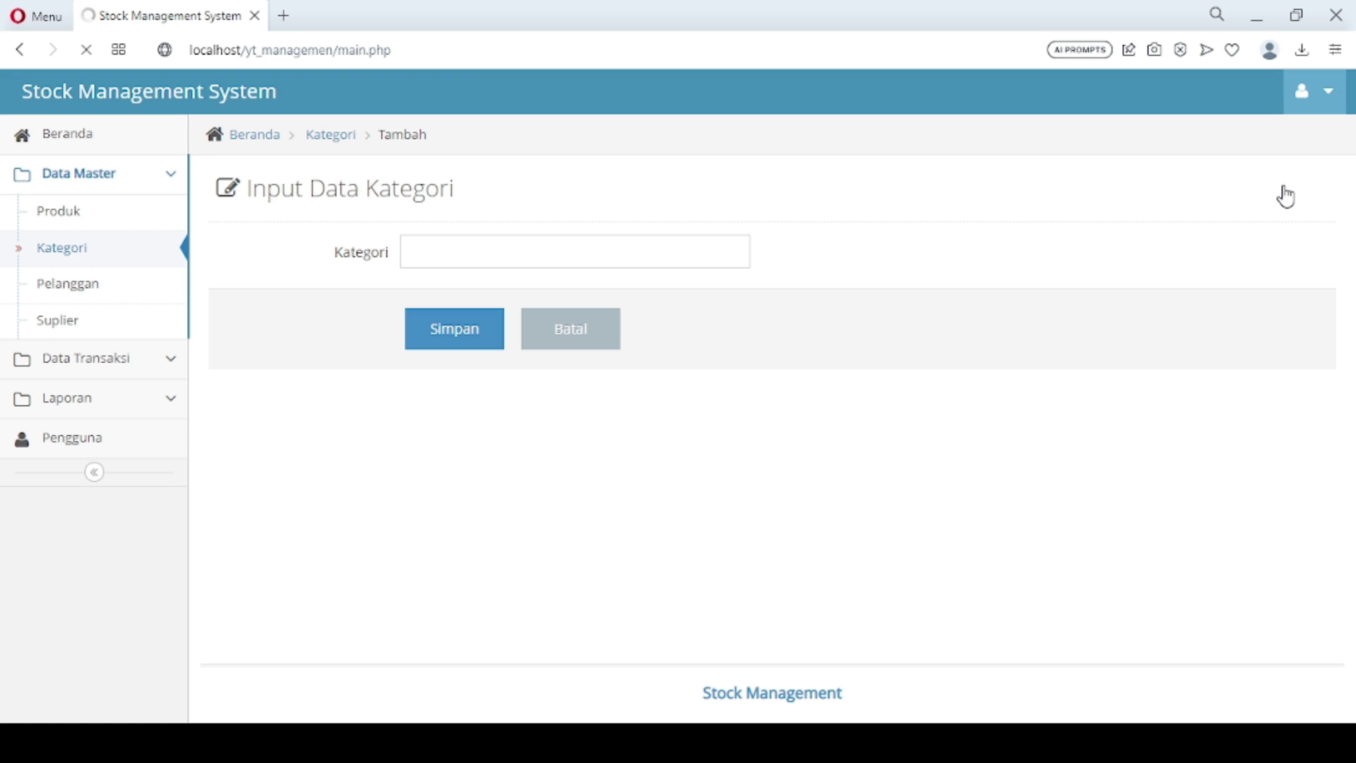
pyautogui.click(708, 258)
pyautogui.write('Pampers')
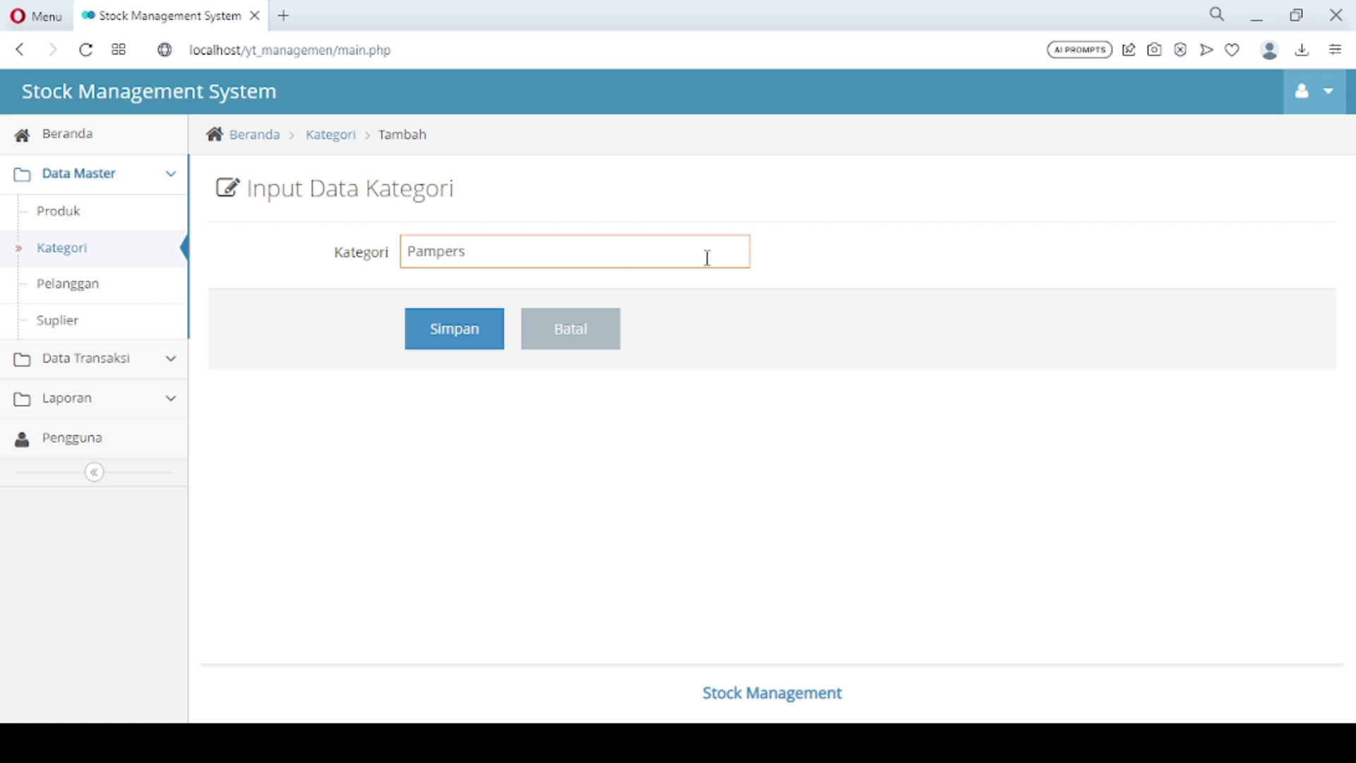
pyautogui.click(475, 337)
pyautogui.click(475, 337)
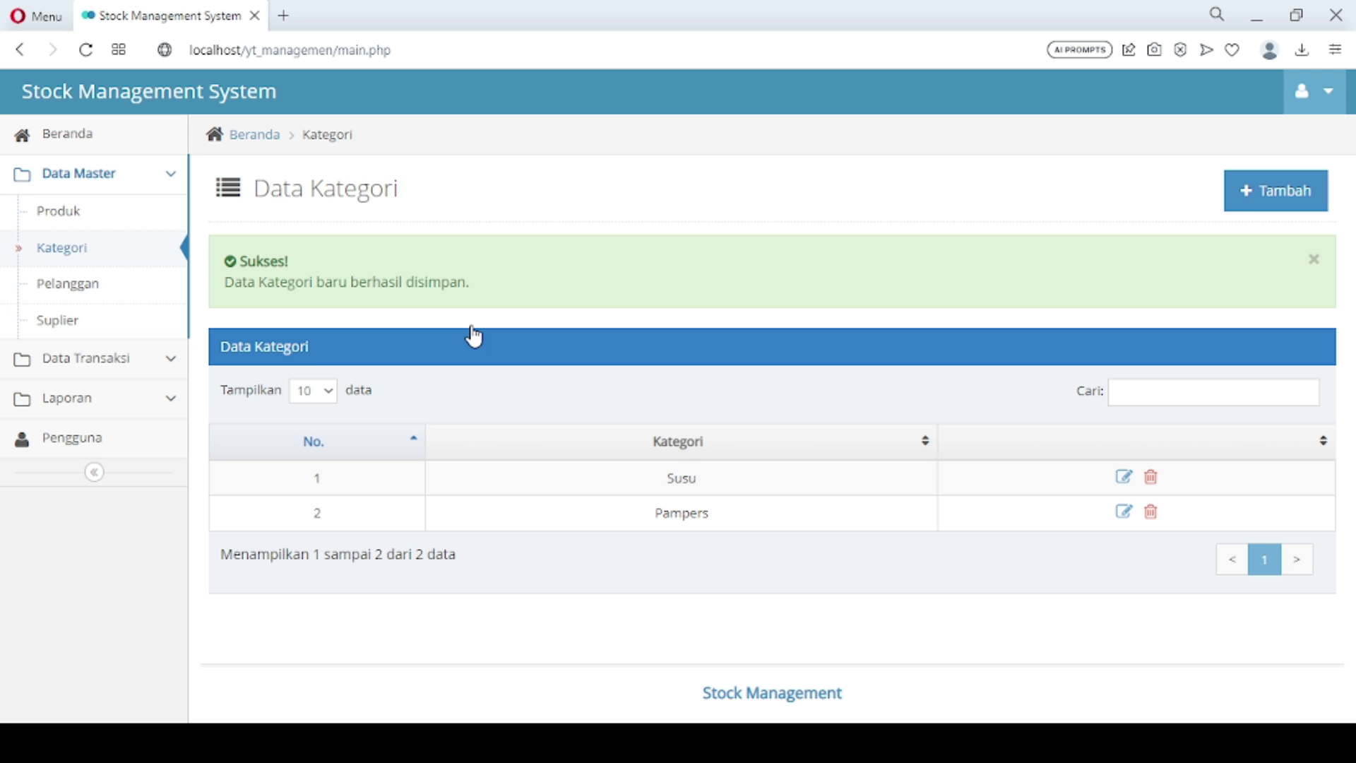
pyautogui.click(1271, 203)
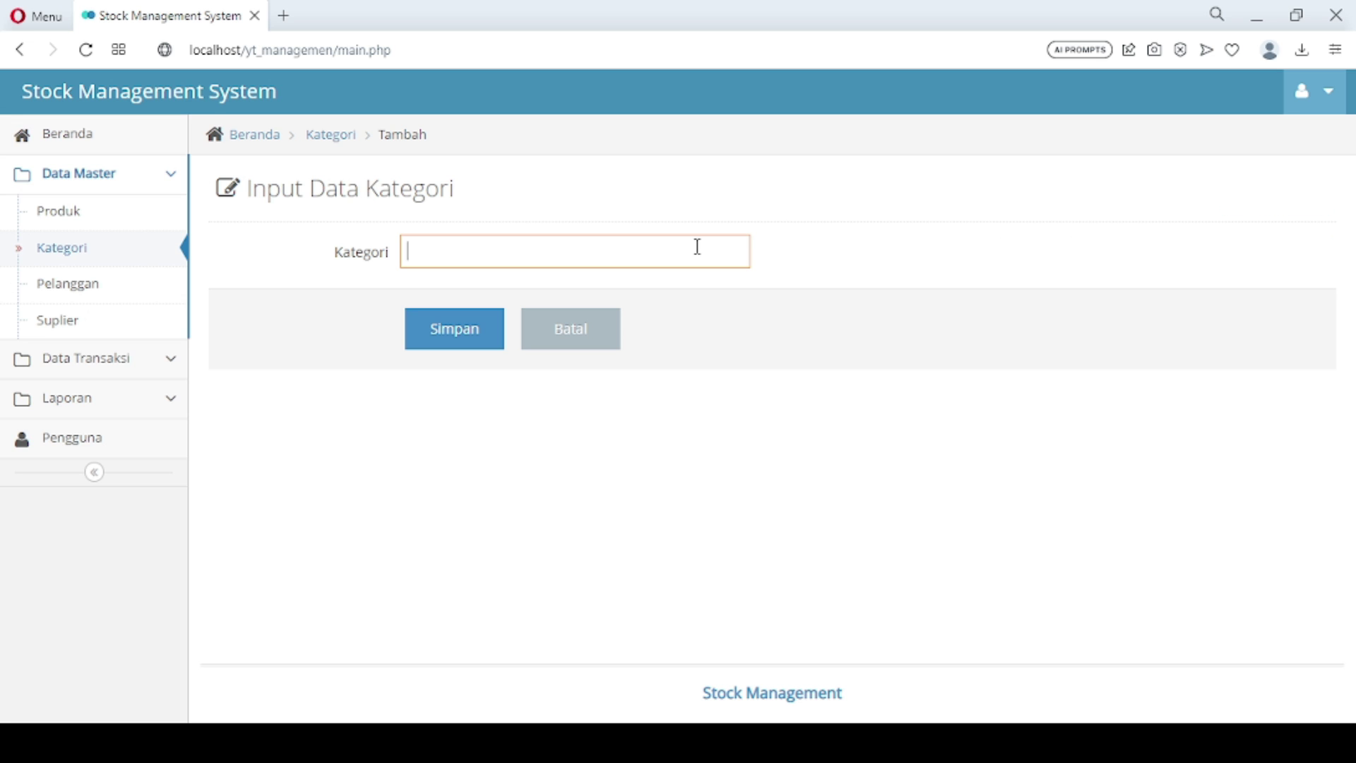
pyautogui.write('Rokok')
pyautogui.click(463, 344)
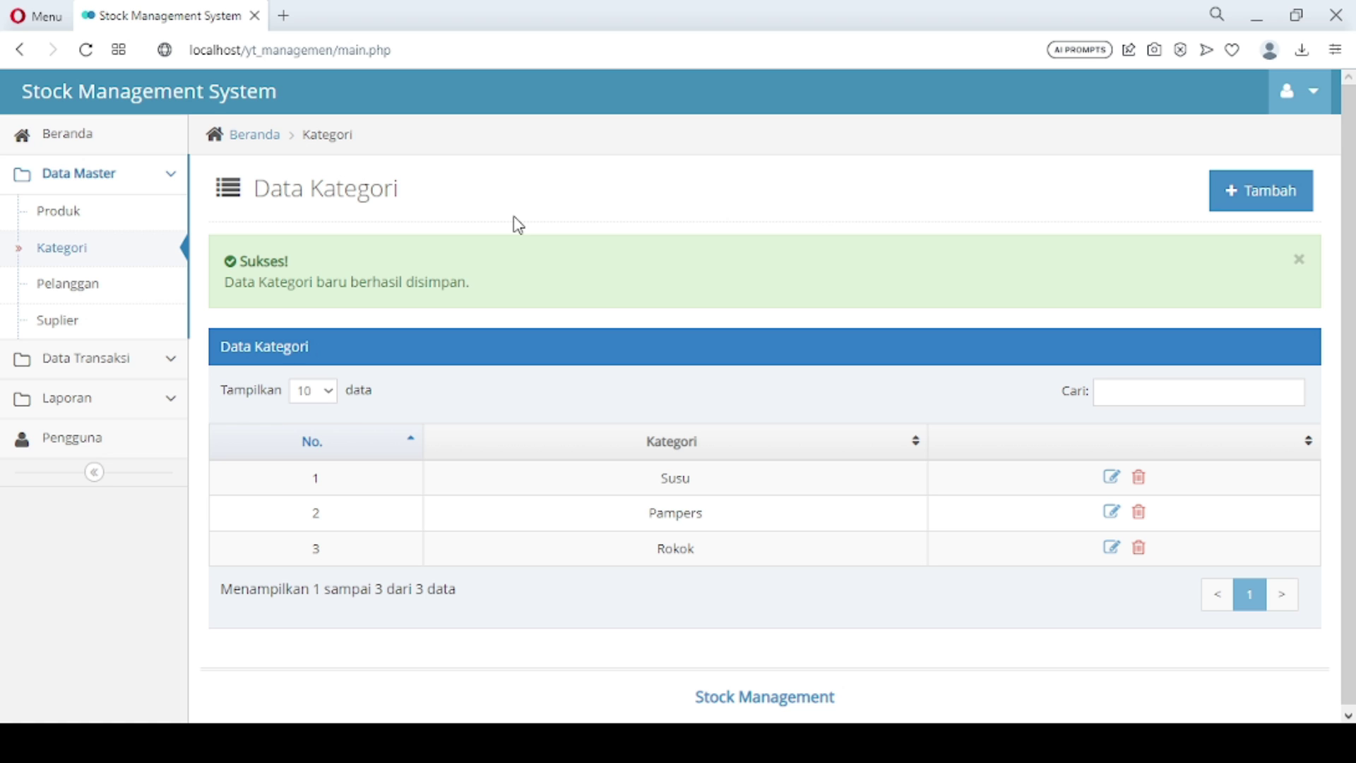
# In the customer list, add a Cibinong customer with their name and phone number
pyautogui.click(149, 297)
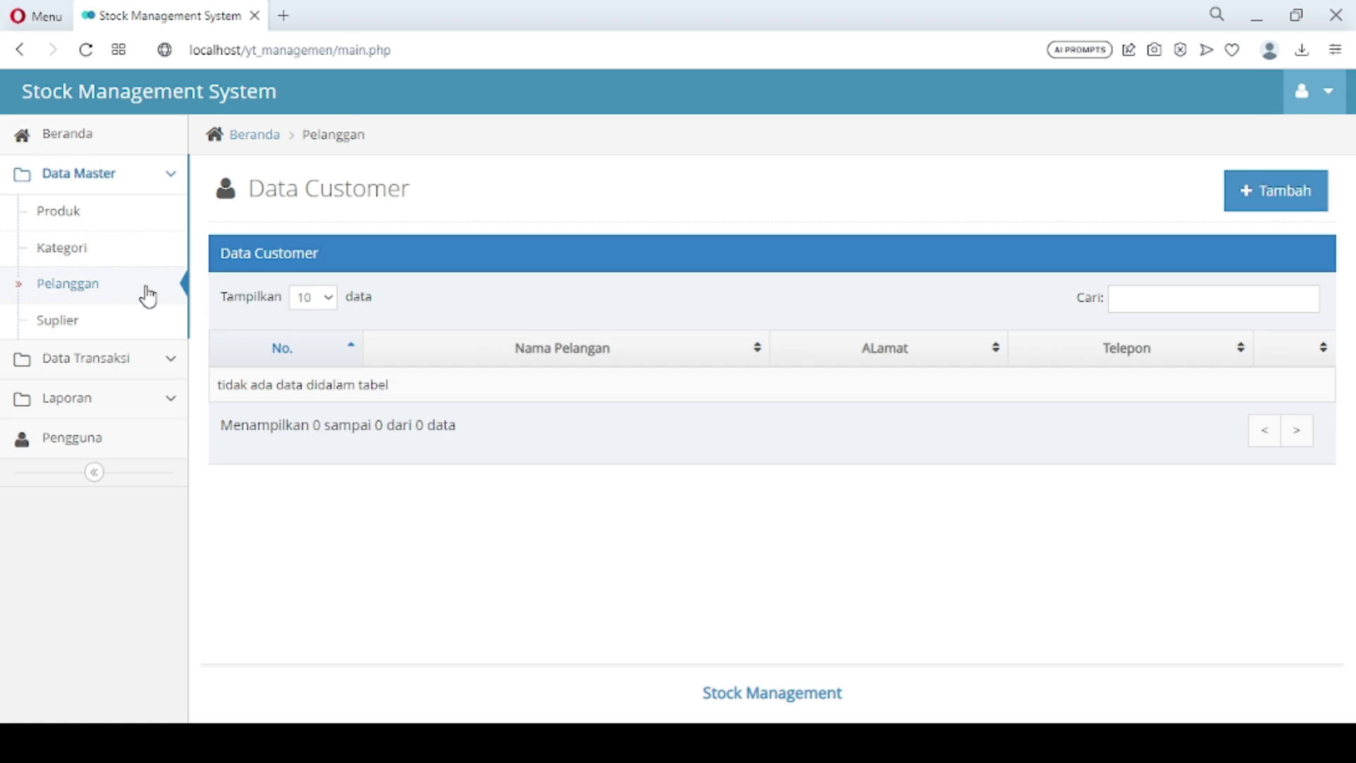
pyautogui.click(1315, 199)
pyautogui.click(606, 245)
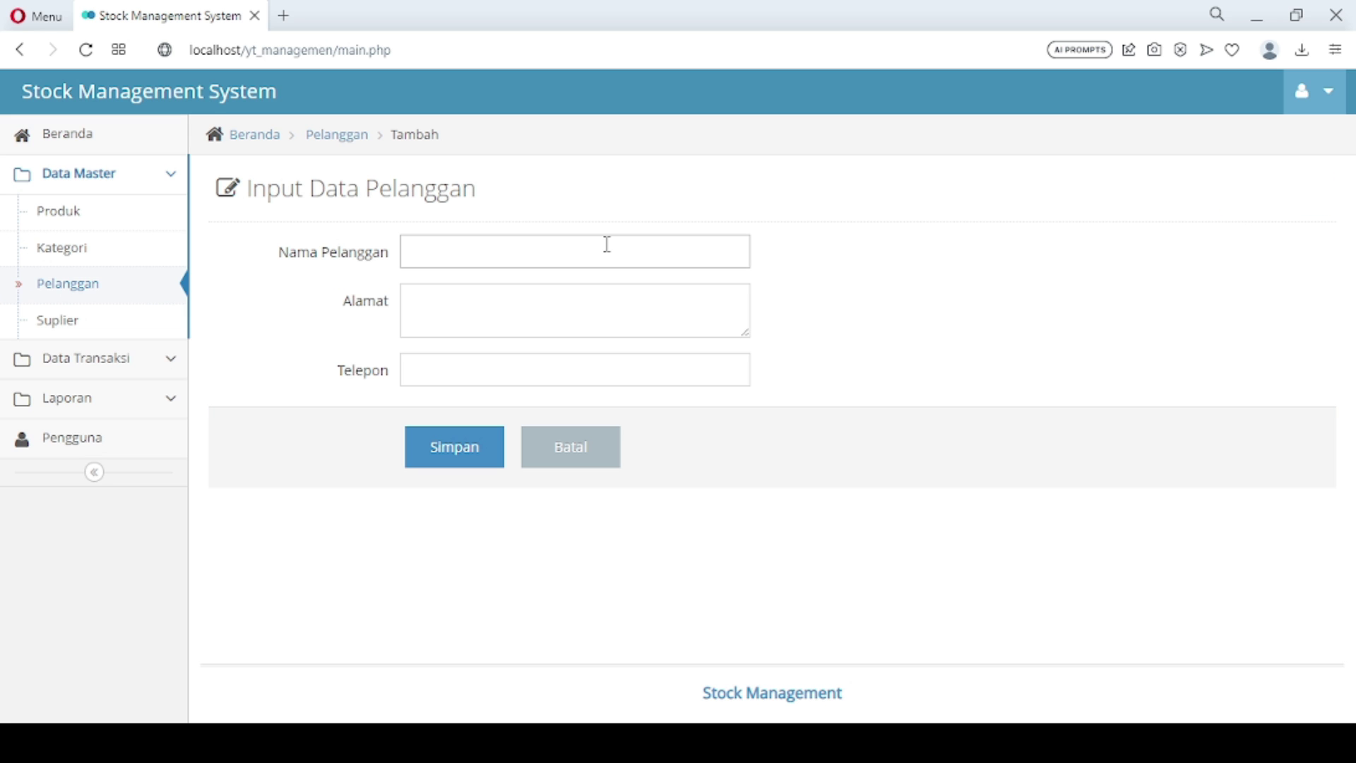
pyautogui.write('Budi')
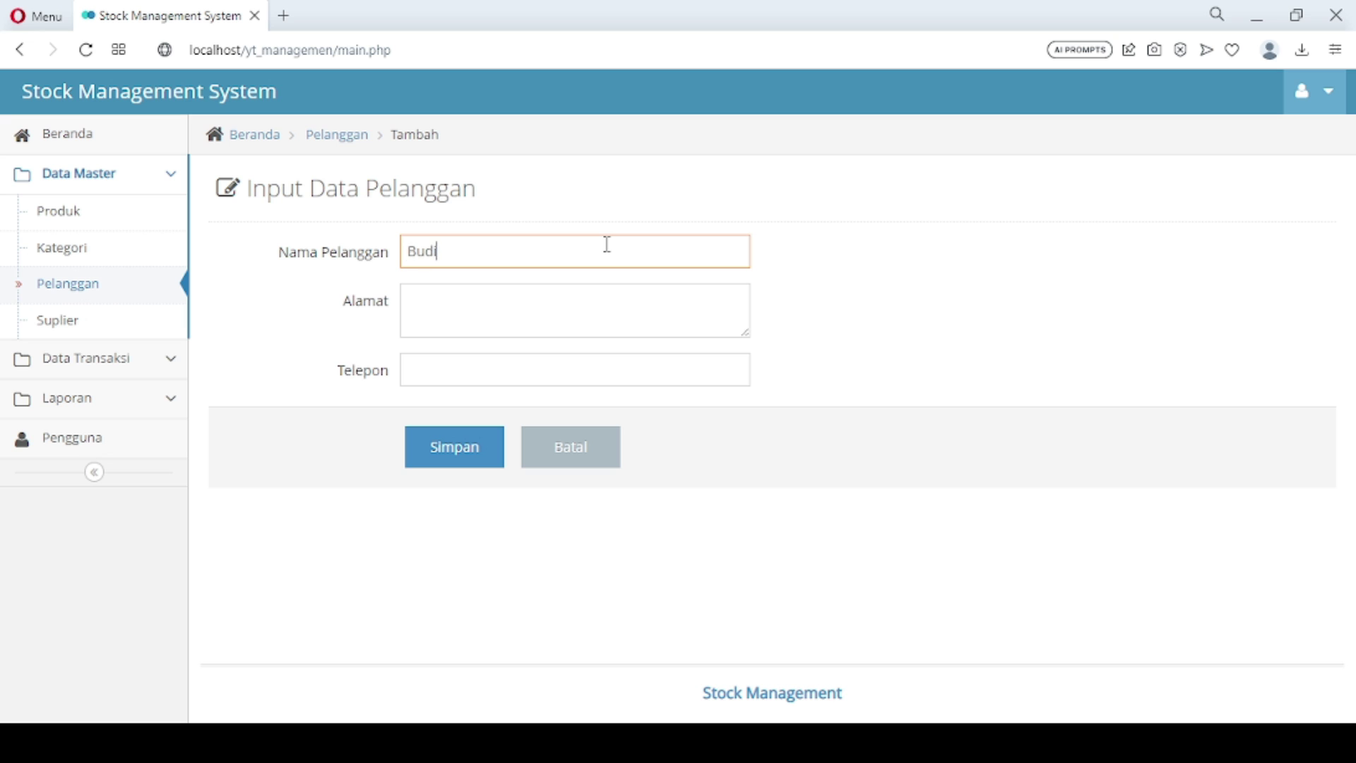
pyautogui.click(538, 301)
pyautogui.write('C')
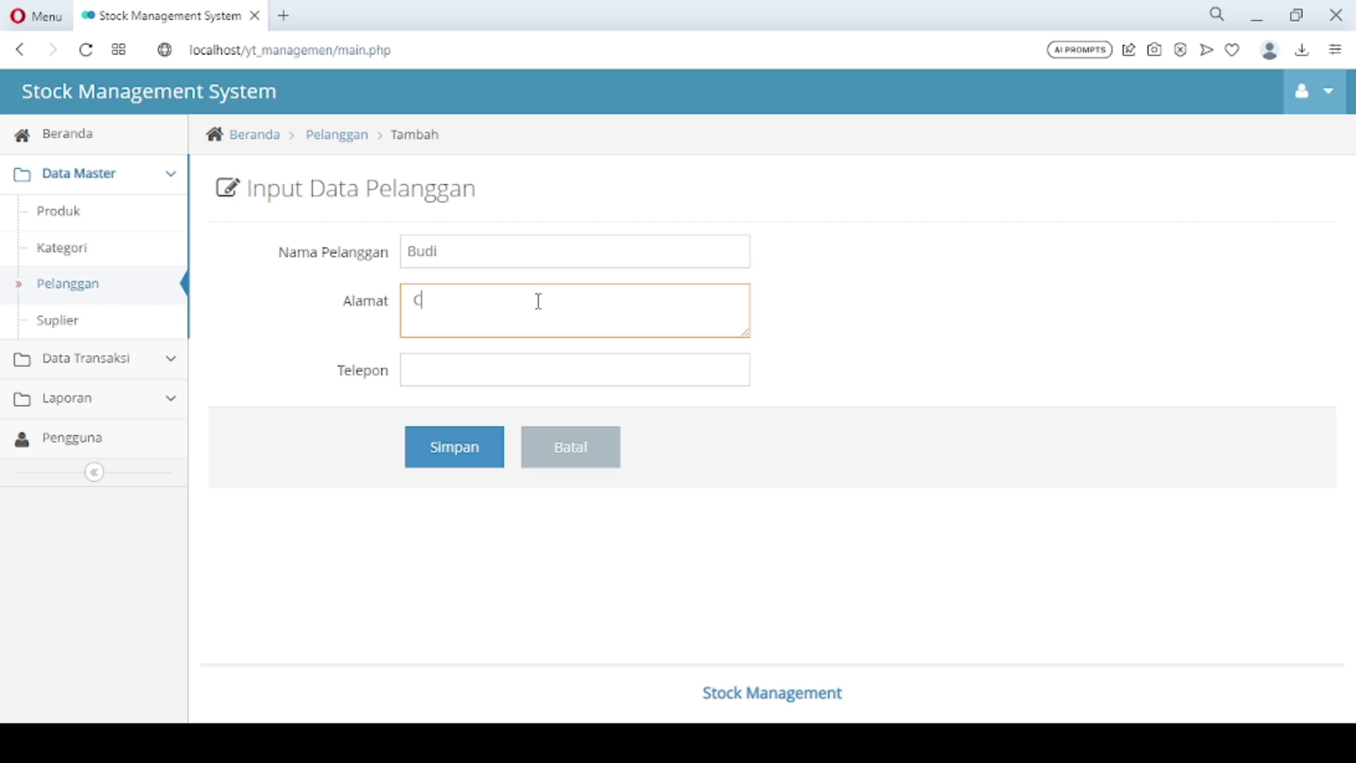
pyautogui.write('ibinong')
pyautogui.click(507, 371)
pyautogui.write('021')
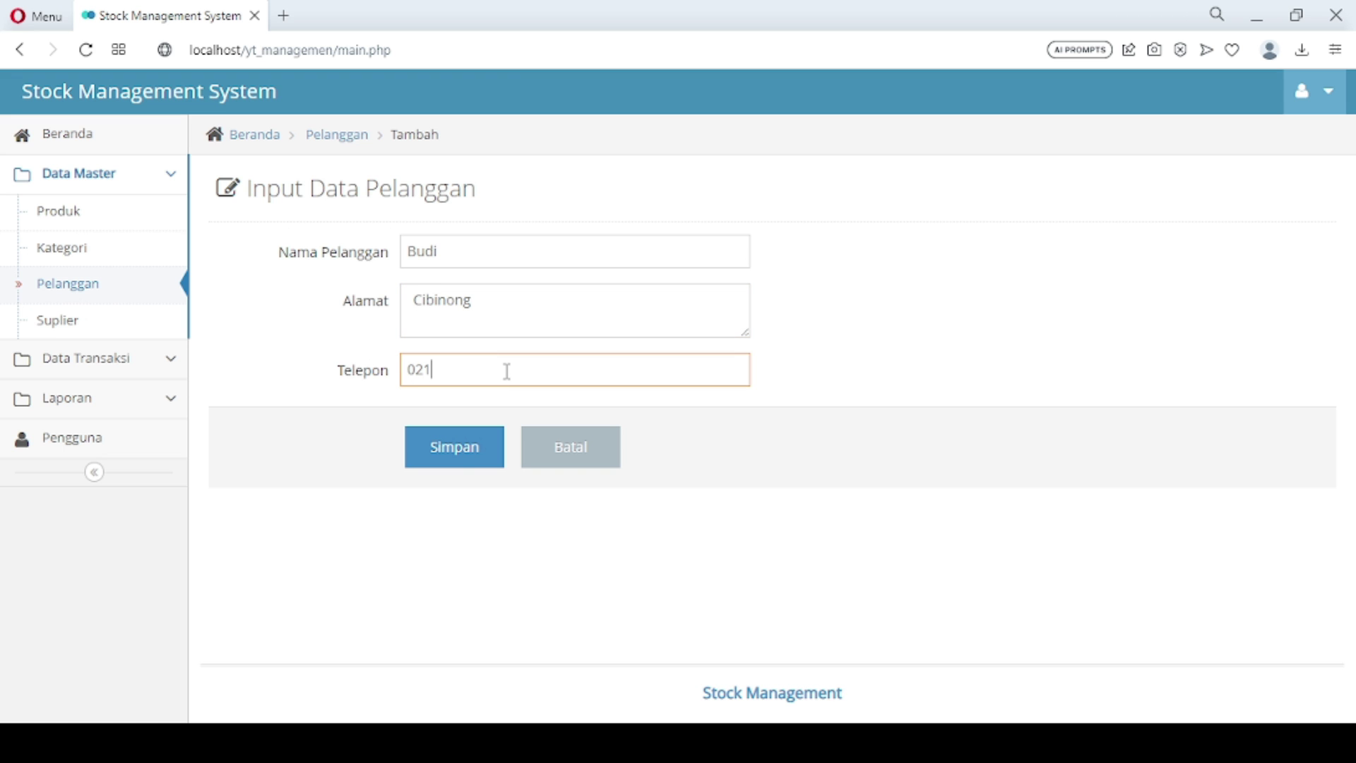
pyautogui.click(457, 453)
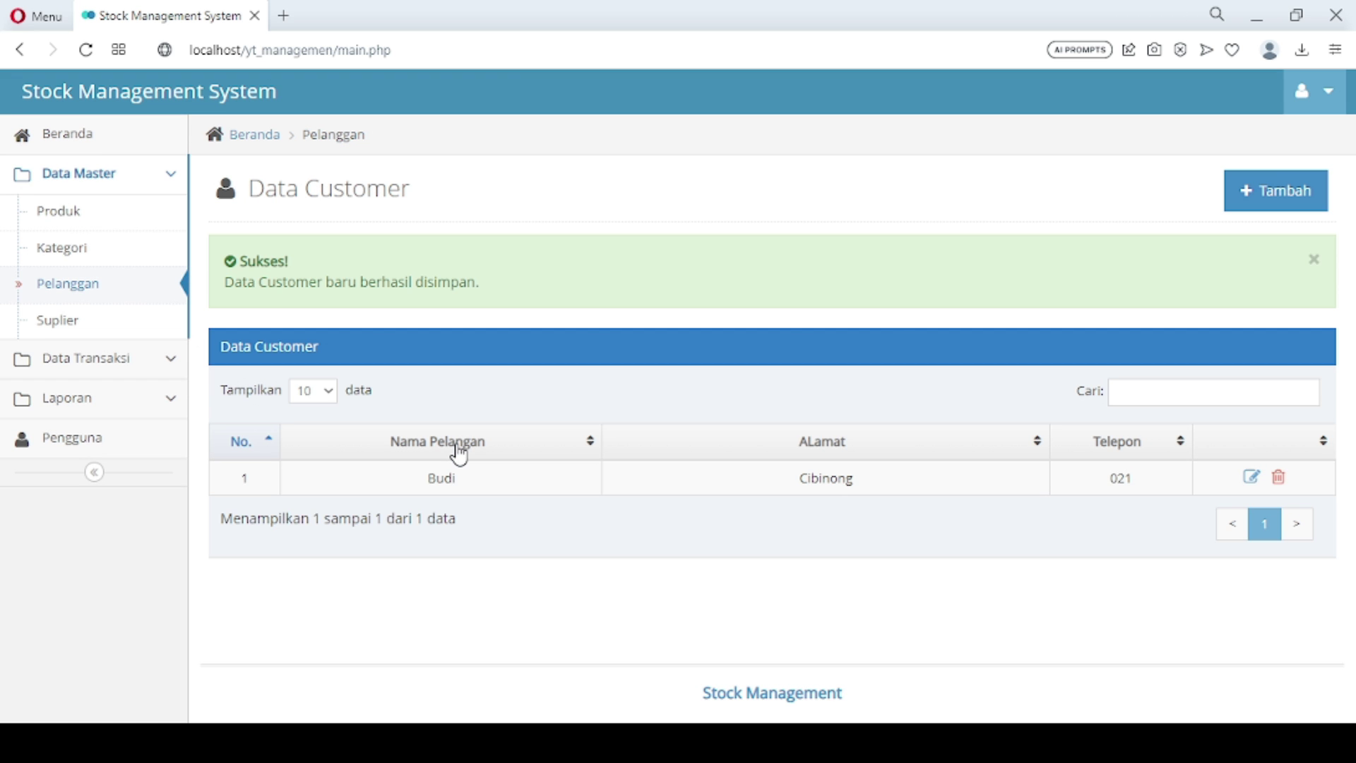
# Add a second customer from Depok with their name and phone number
pyautogui.click(1289, 210)
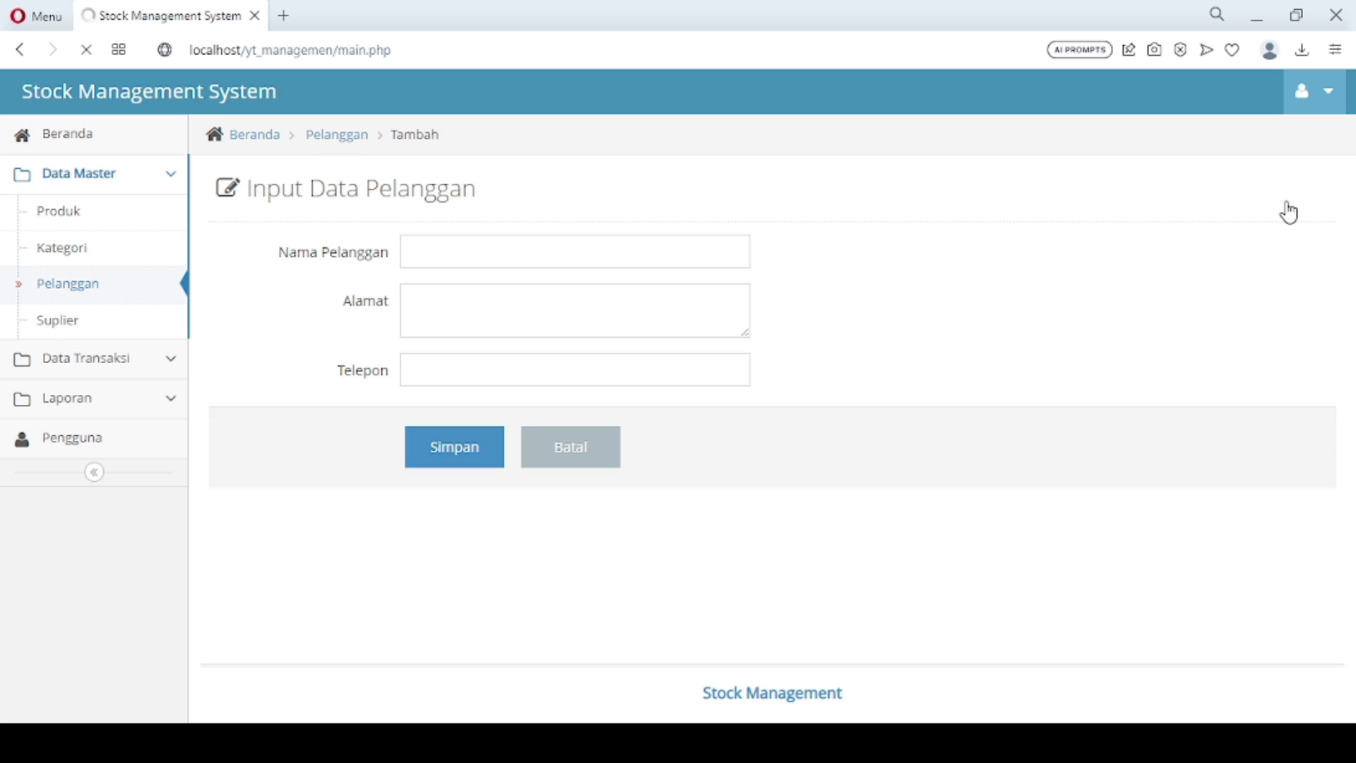
pyautogui.click(520, 252)
pyautogui.write('Willy')
pyautogui.press('Tab')
pyautogui.write('Depok')
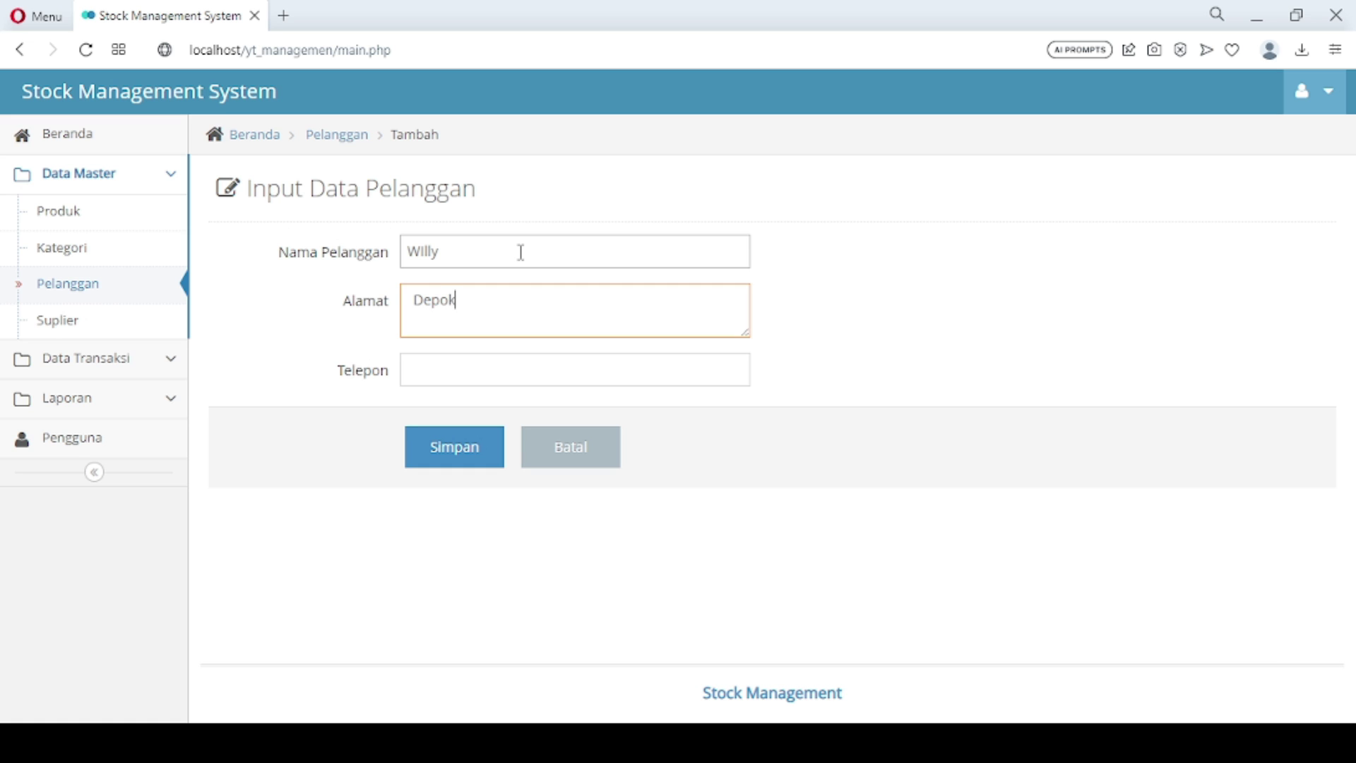
pyautogui.click(483, 373)
pyautogui.write('021')
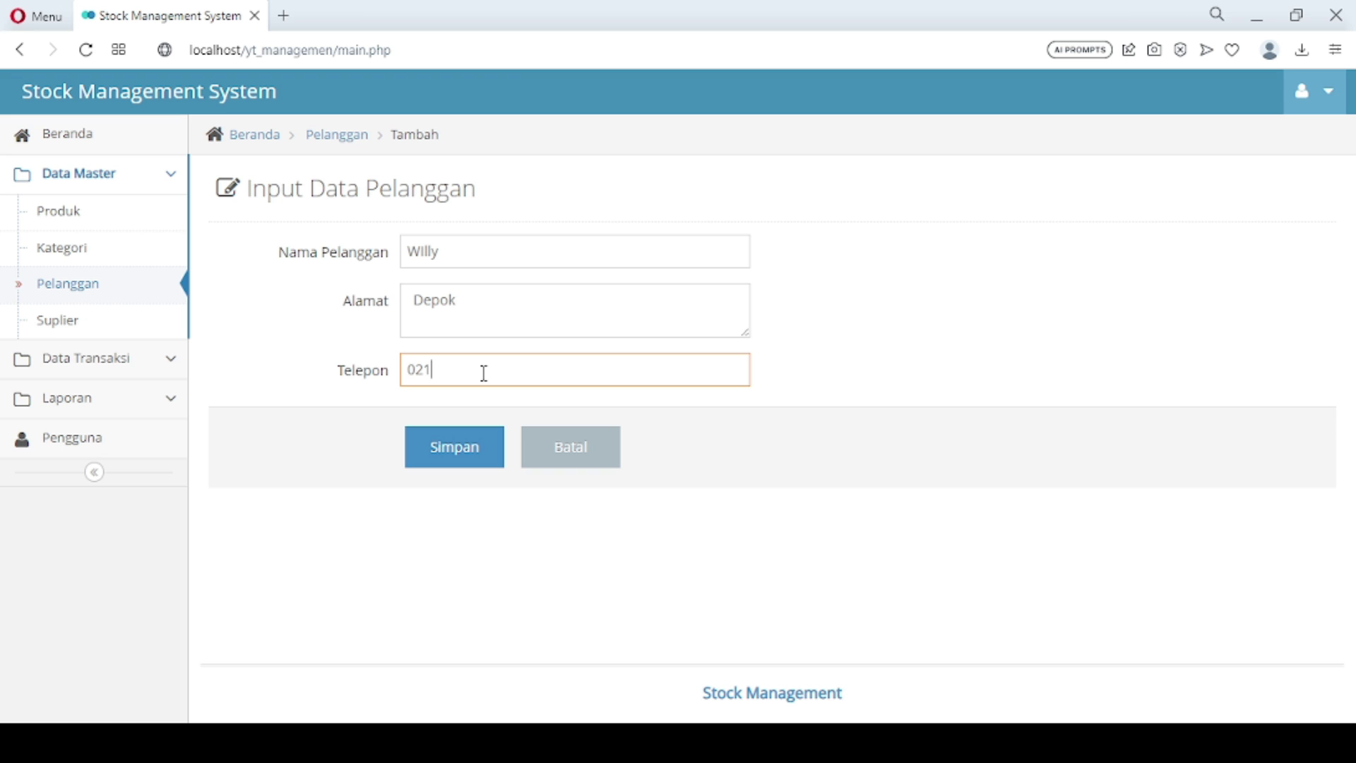
pyautogui.click(459, 454)
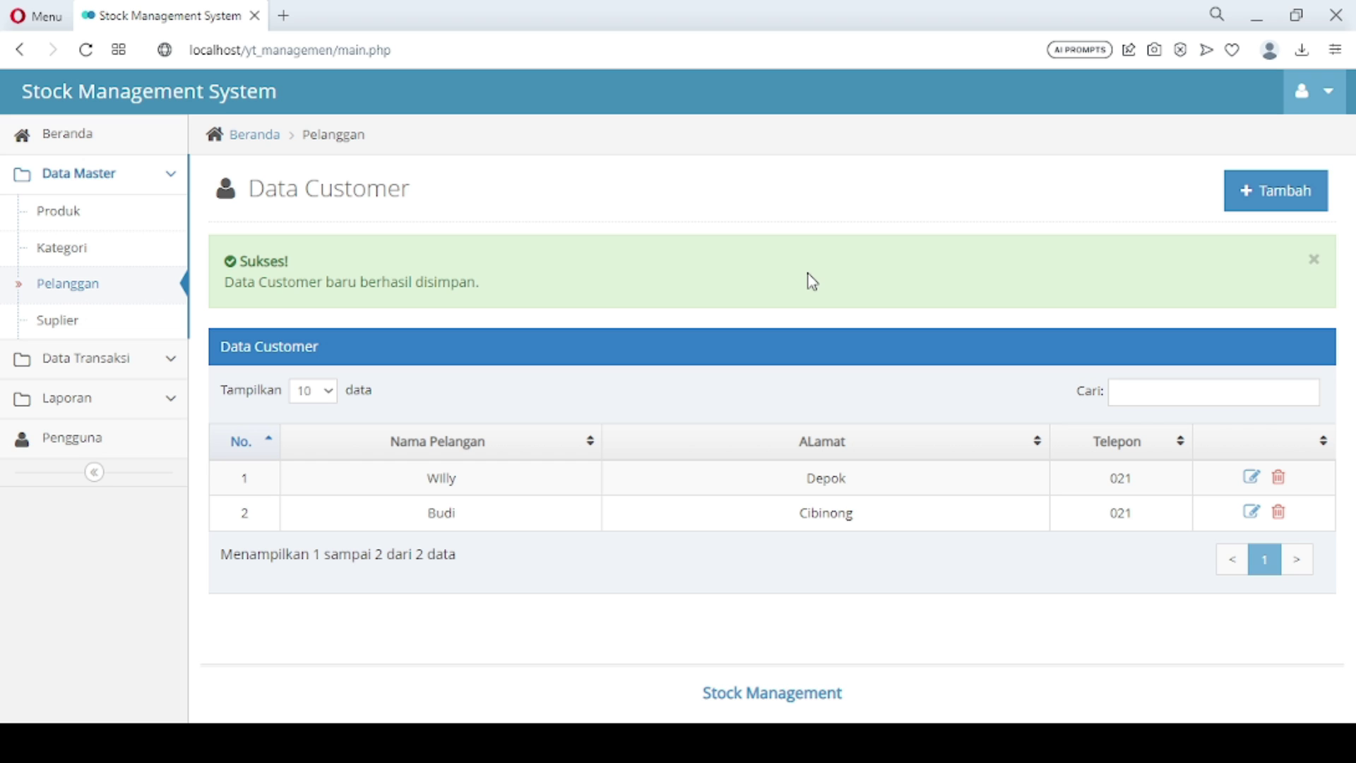
# In the supplier list, add a Tebet supplier with name and phone number
pyautogui.click(117, 330)
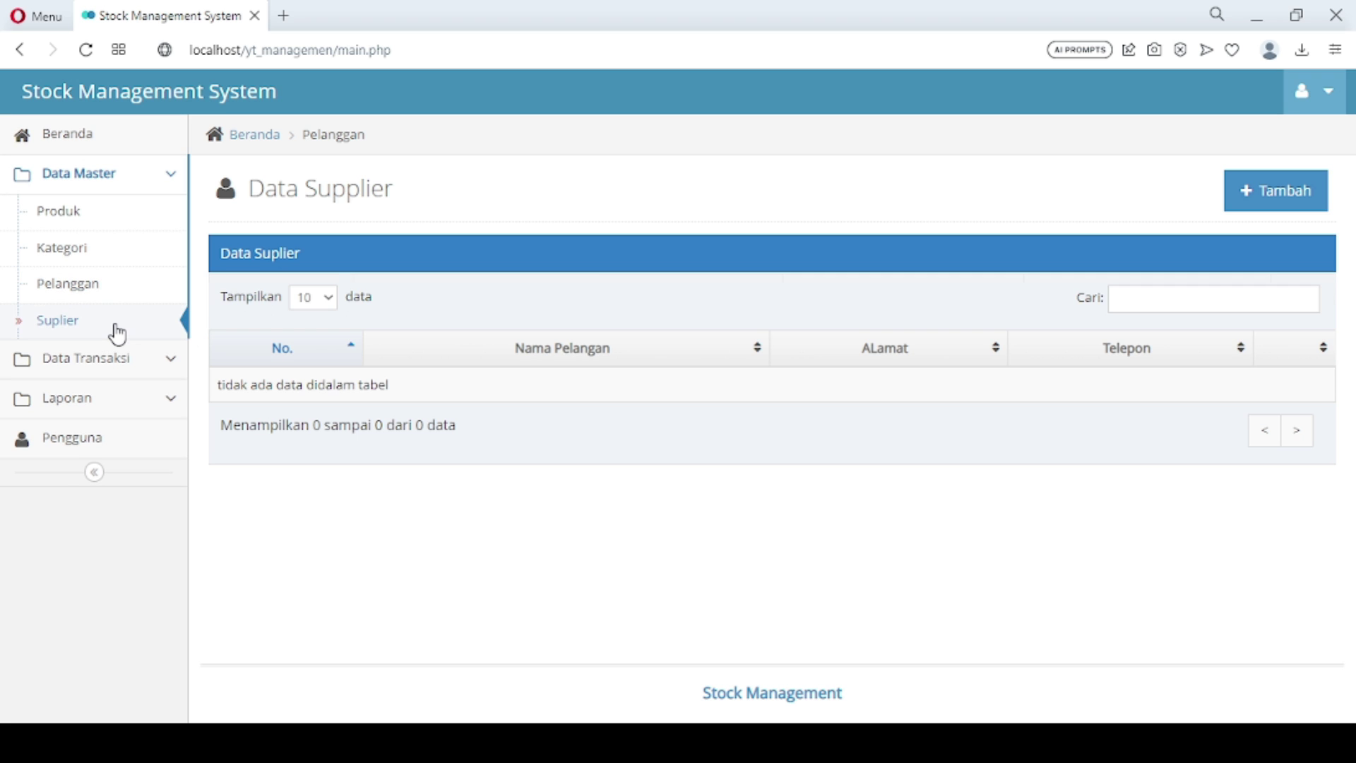
pyautogui.click(1264, 206)
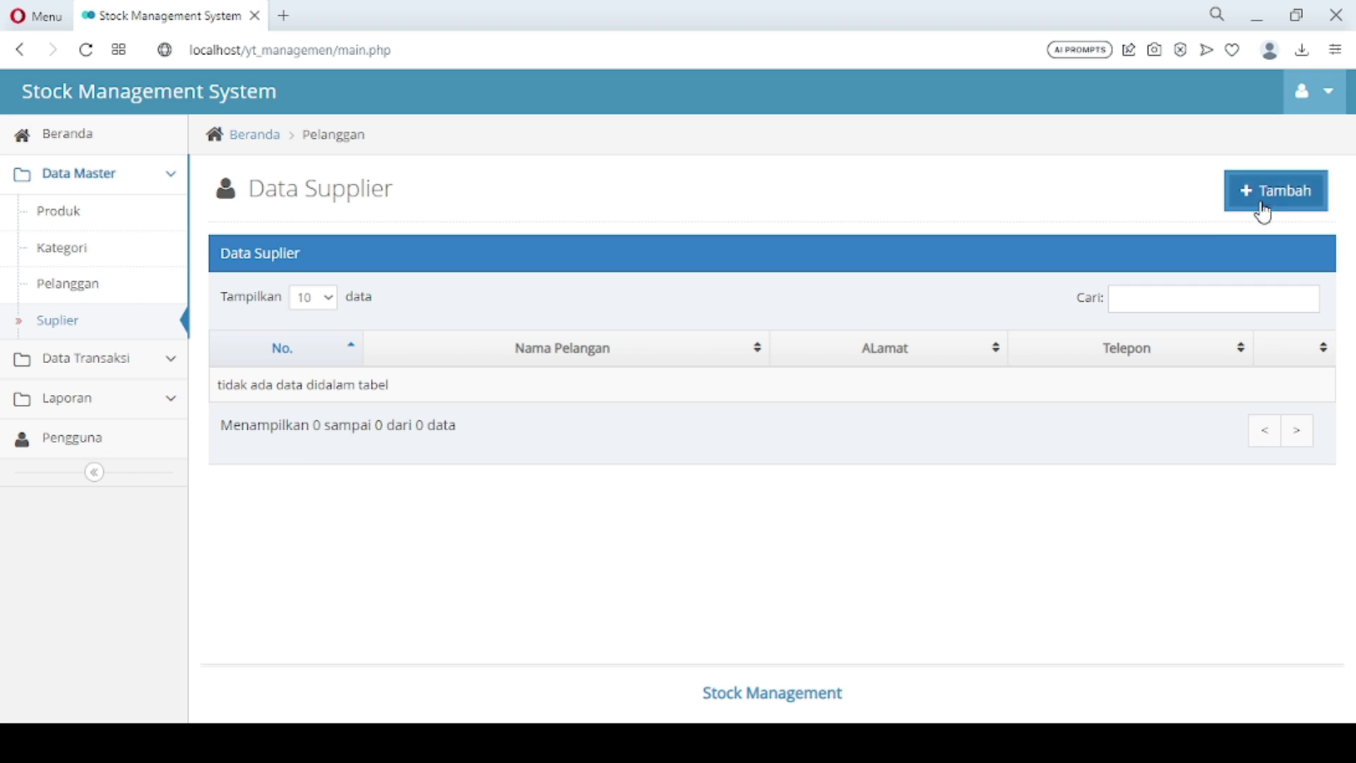
pyautogui.click(553, 257)
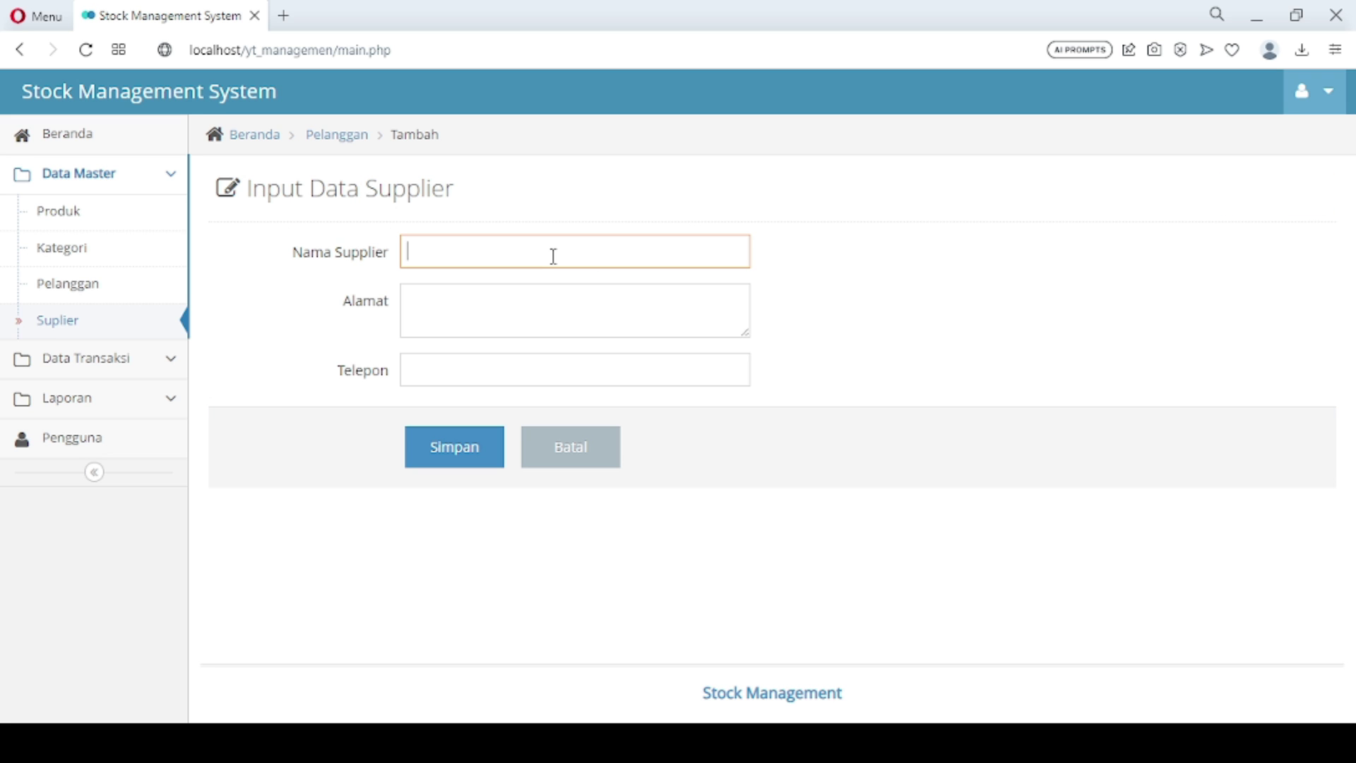
pyautogui.write('Irsya')
pyautogui.press('Tab')
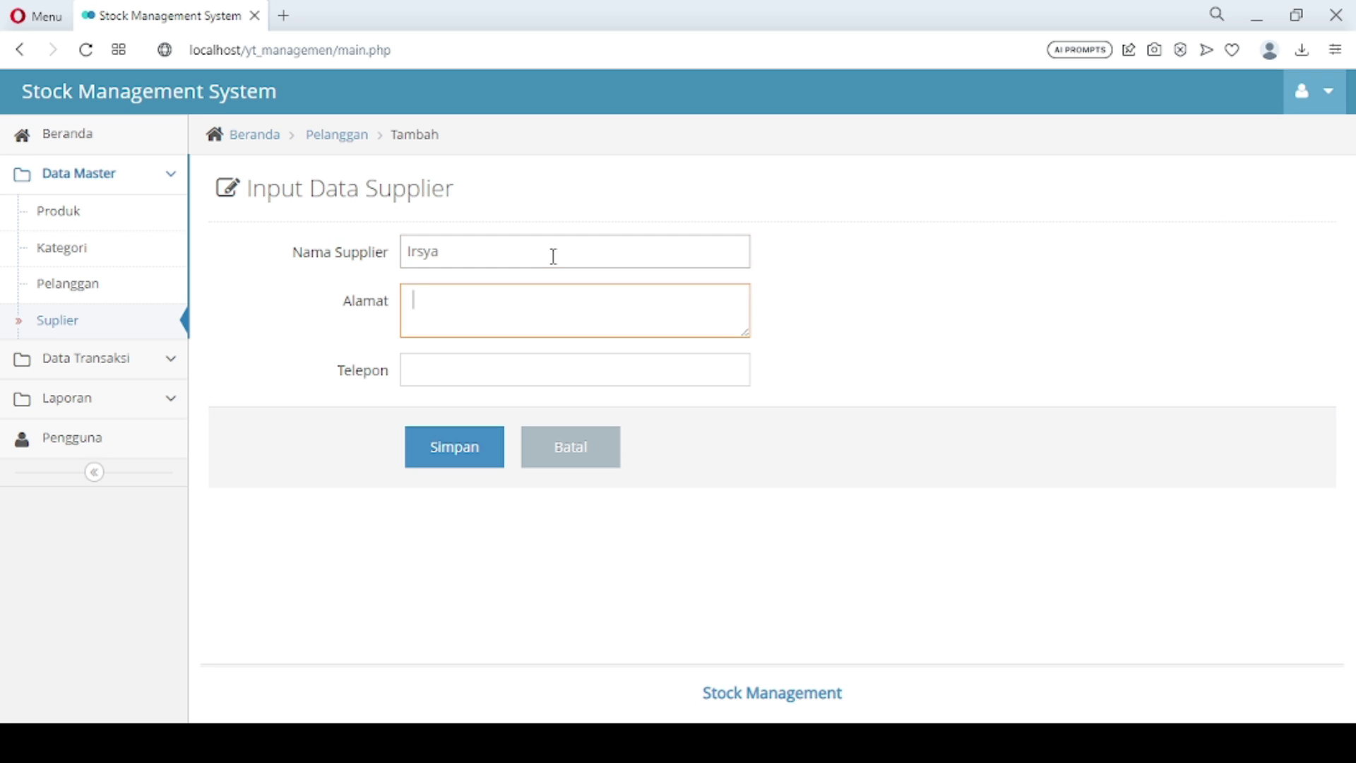
pyautogui.write('Tebet')
pyautogui.click(475, 375)
pyautogui.write('021')
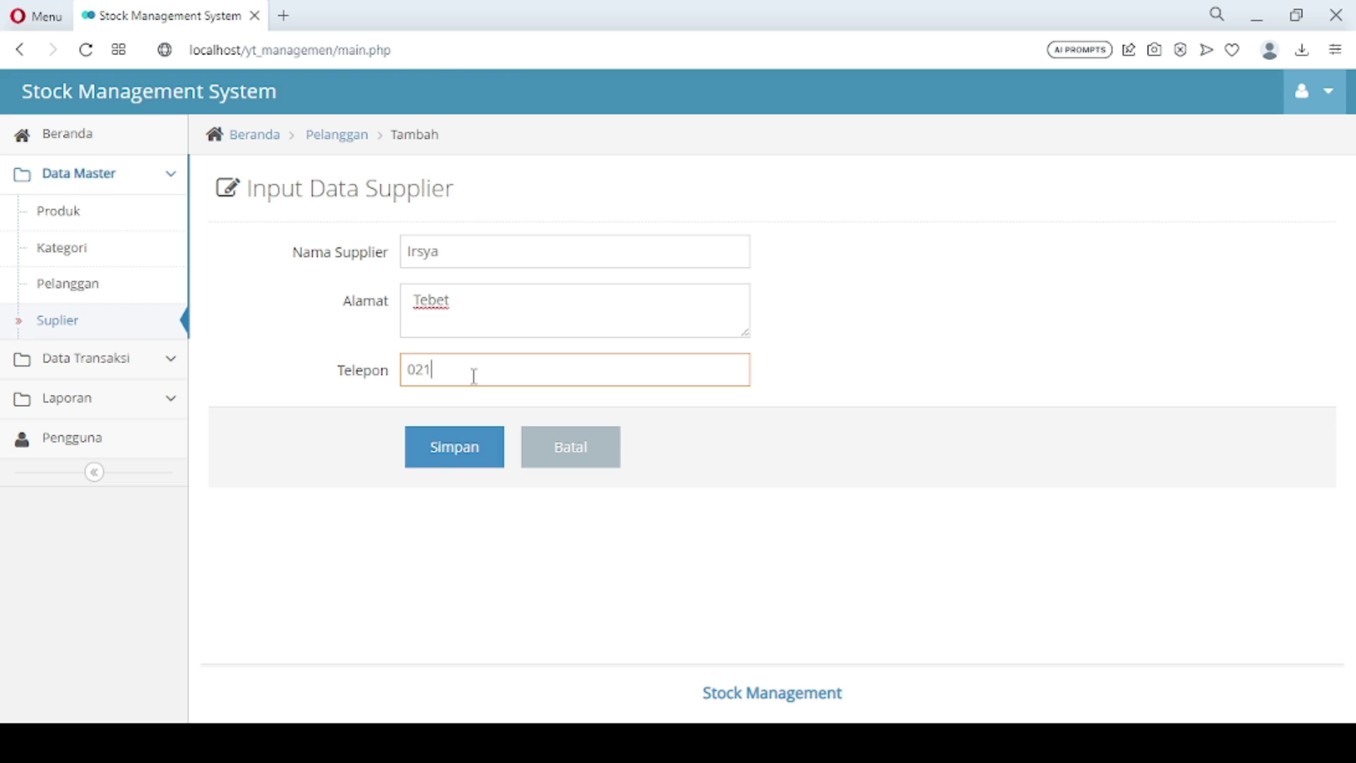
pyautogui.click(433, 463)
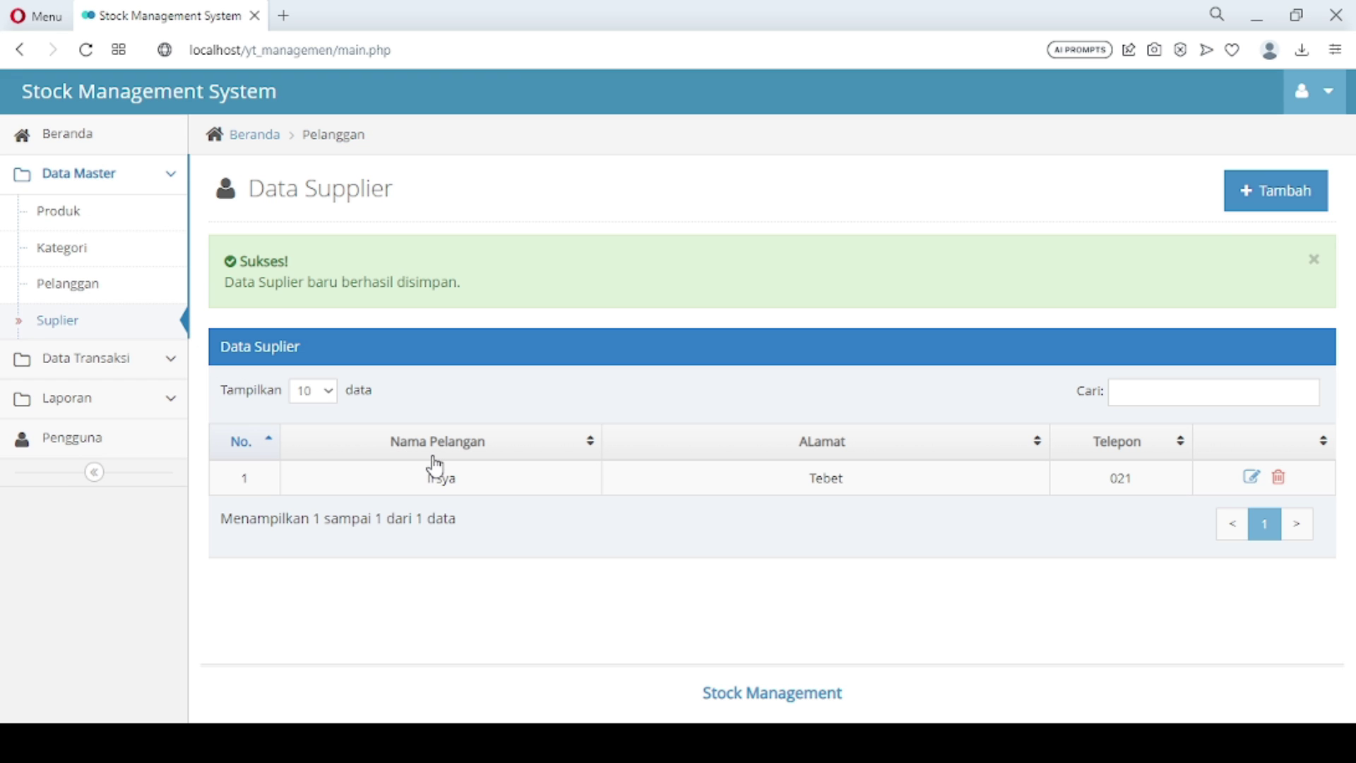
# Add a second supplier from Bogor with name and phone number
pyautogui.click(1270, 206)
pyautogui.click(488, 260)
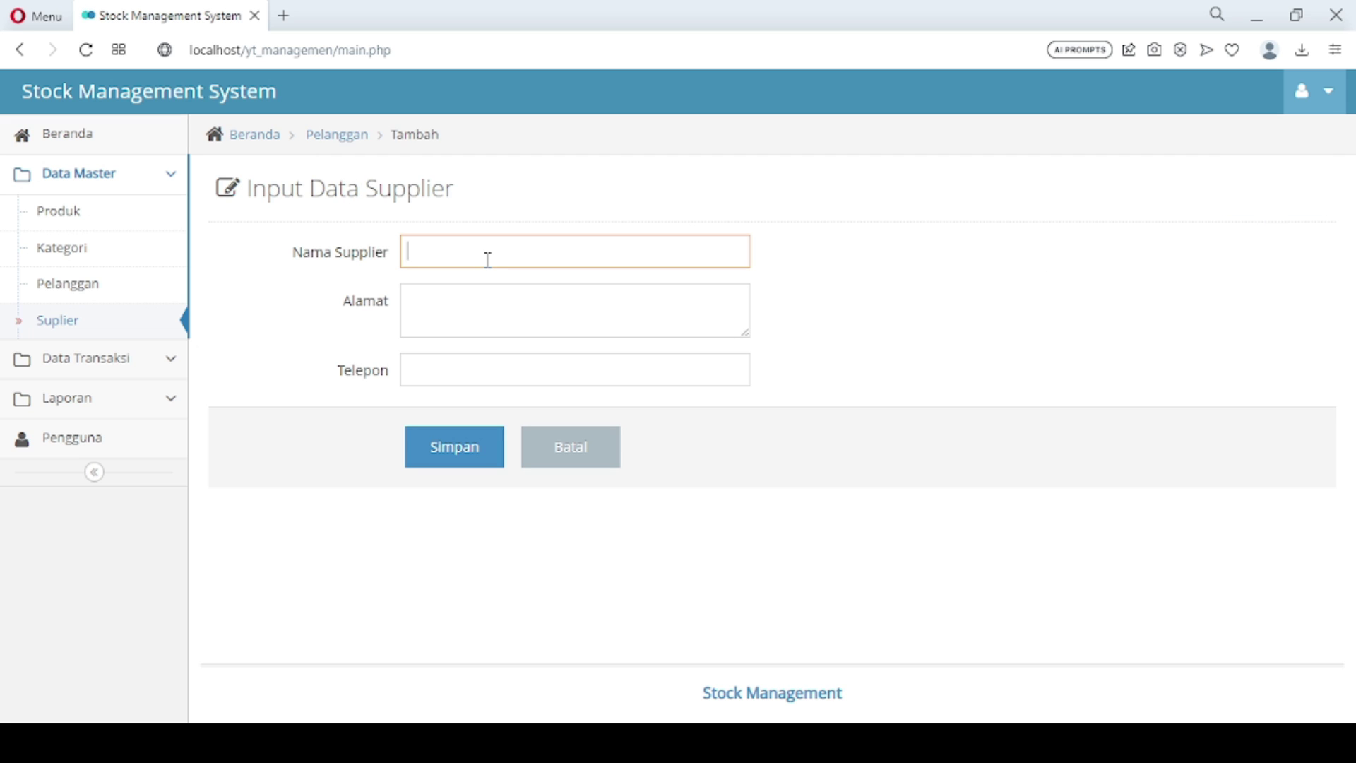
pyautogui.write('Kevin')
pyautogui.press('Tab')
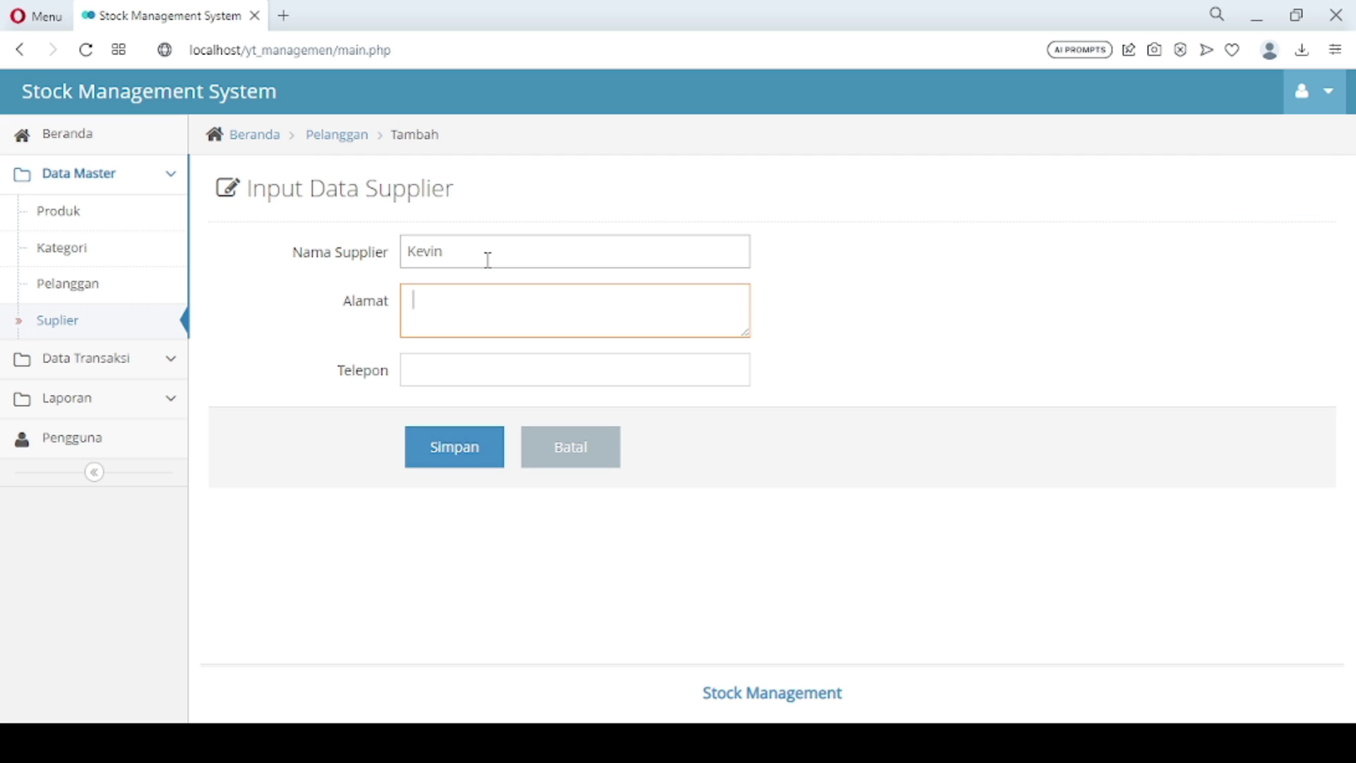
pyautogui.write('Bogor')
pyautogui.press('Tab')
pyautogui.write('021')
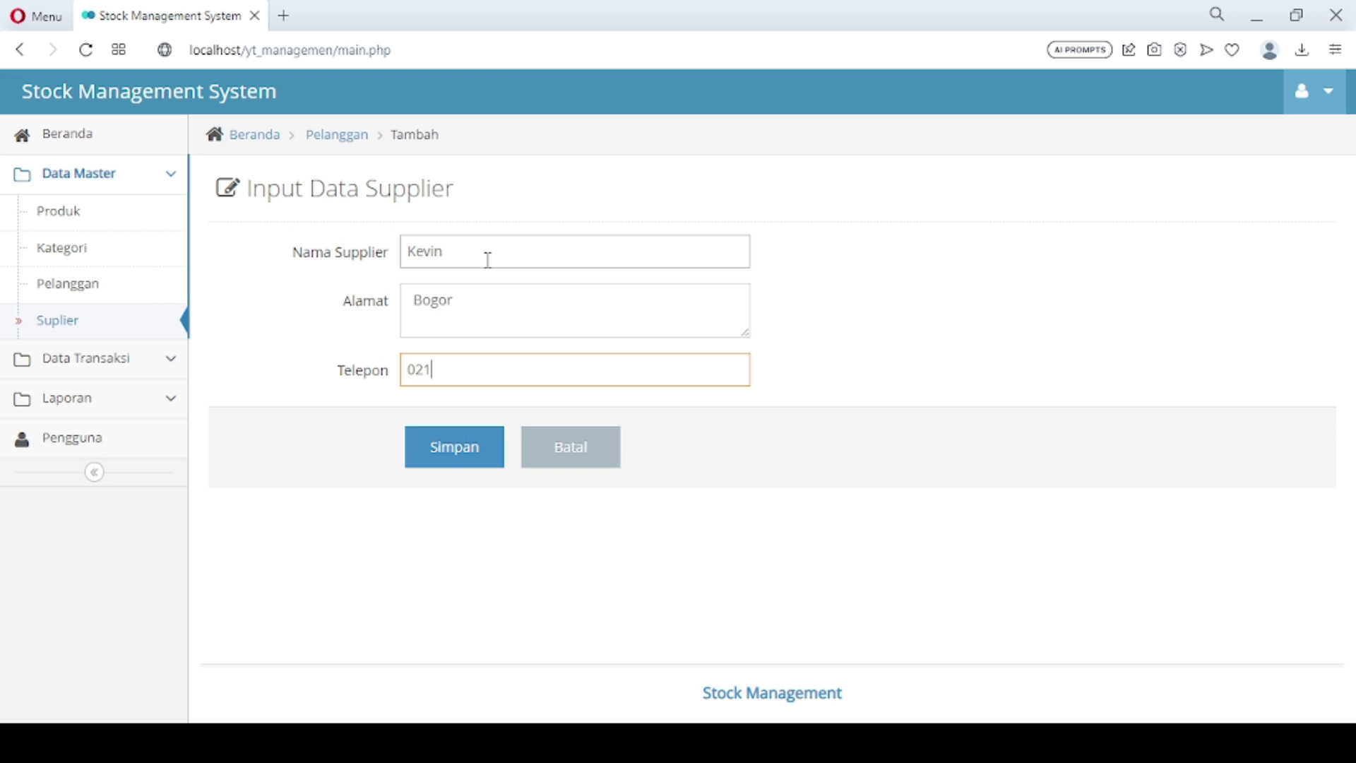
pyautogui.click(451, 456)
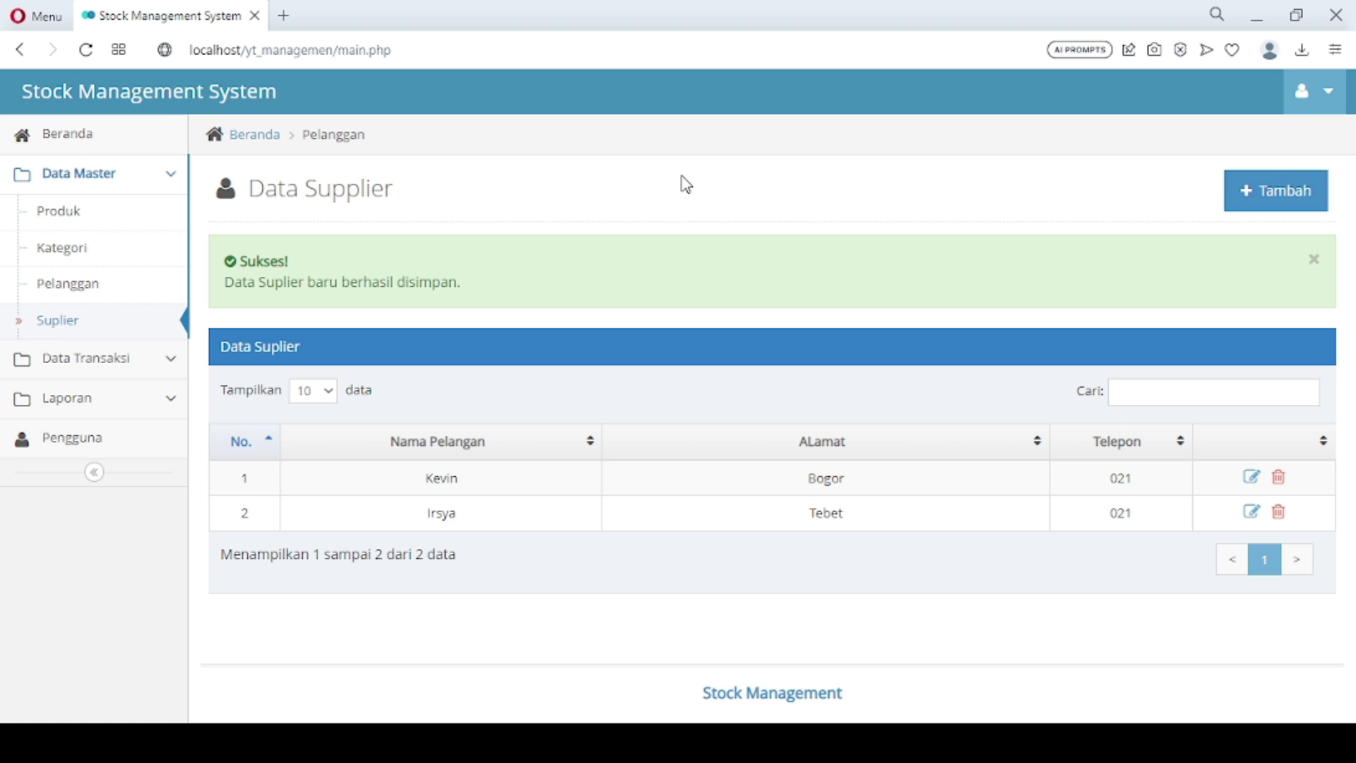
pyautogui.click(110, 367)
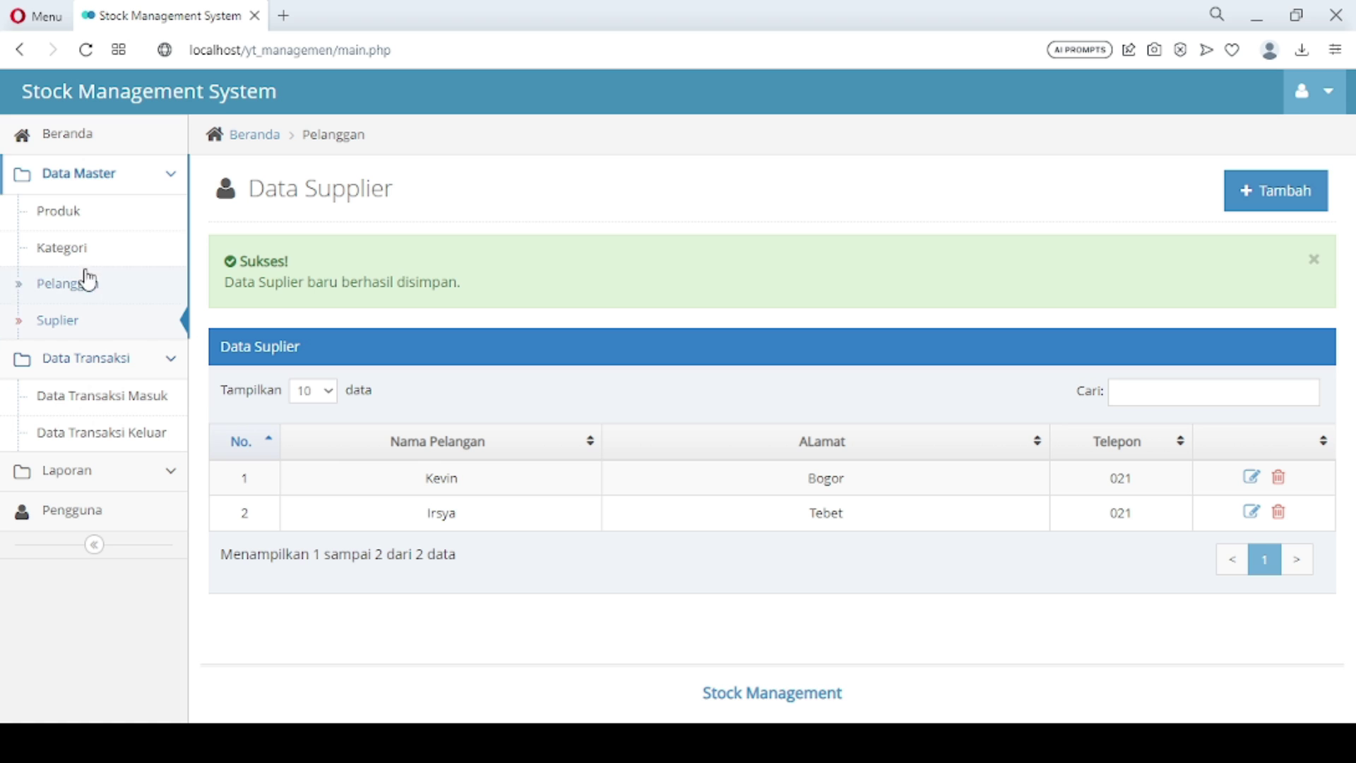
# Save product Susu Dancow in the Susu category with price 40000
pyautogui.click(71, 216)
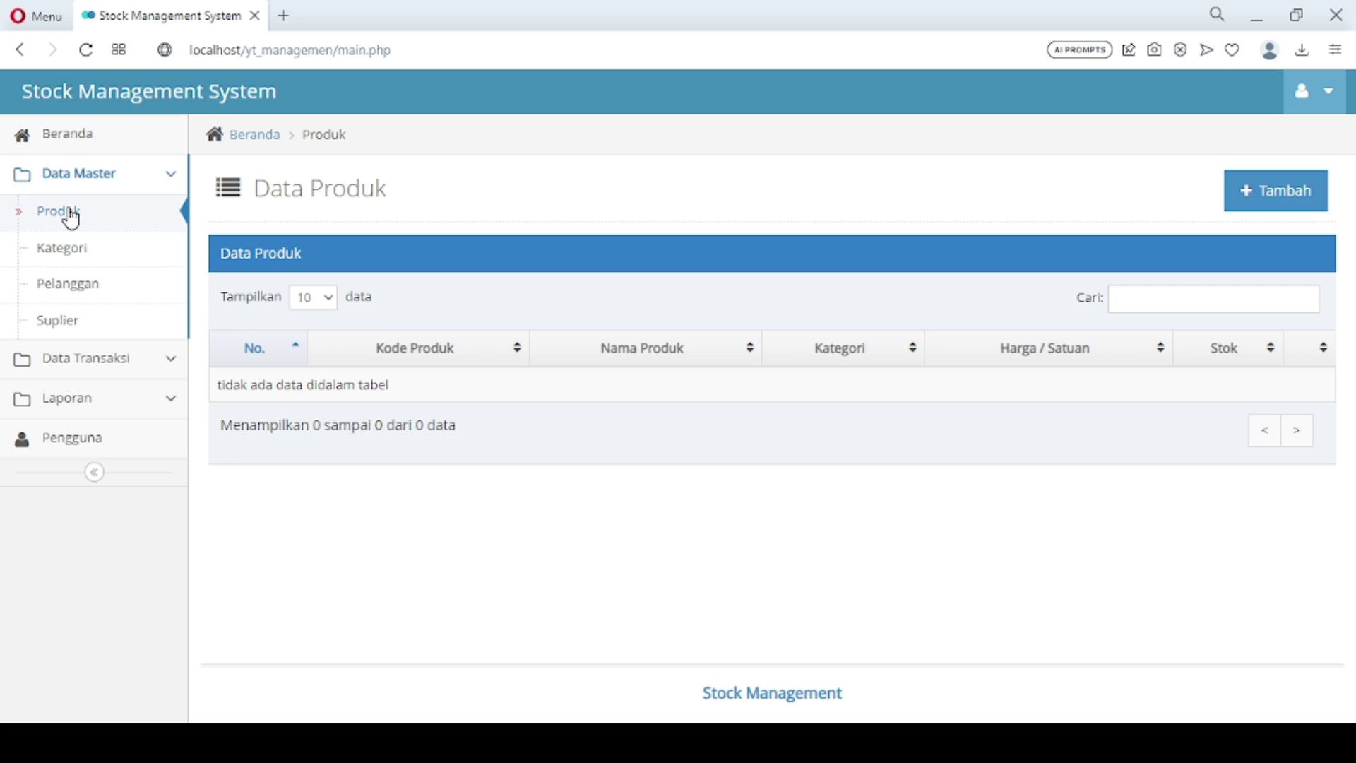
pyautogui.click(1256, 194)
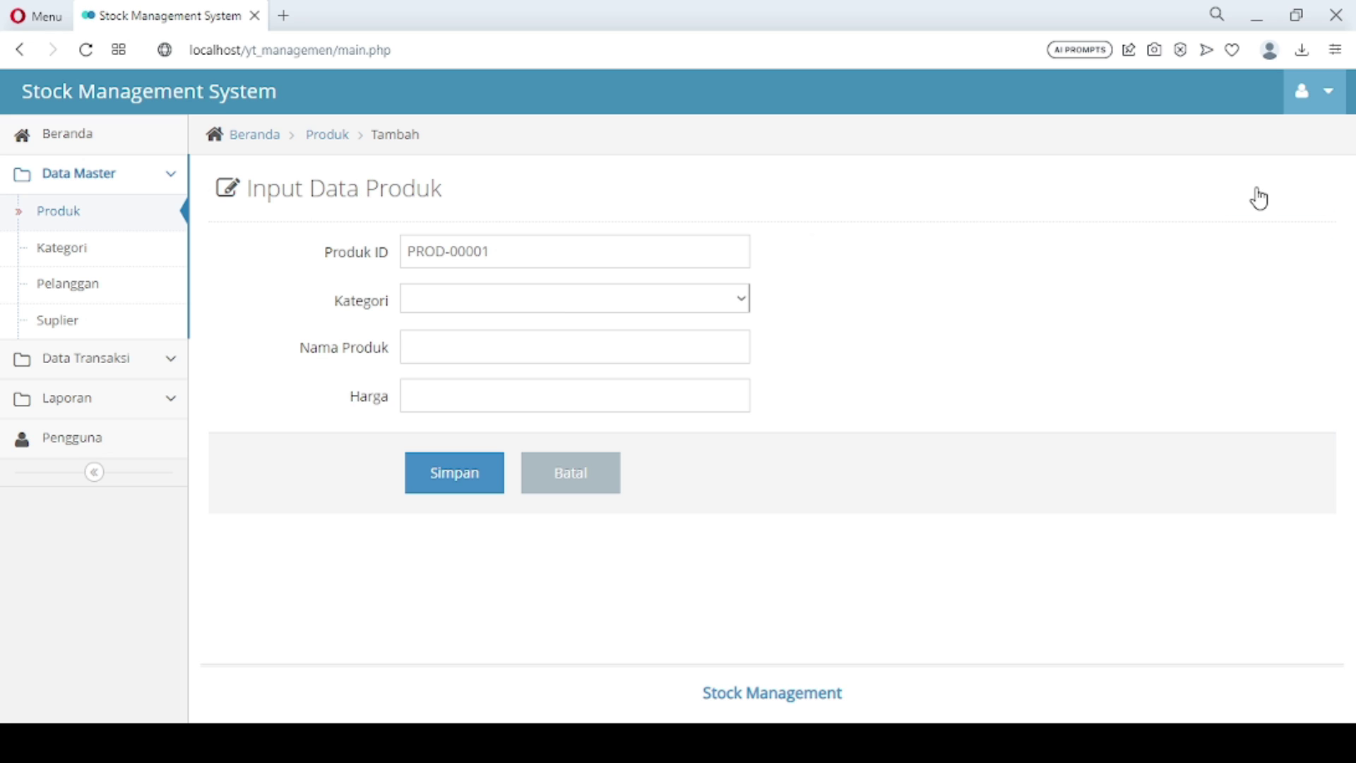
pyautogui.click(545, 304)
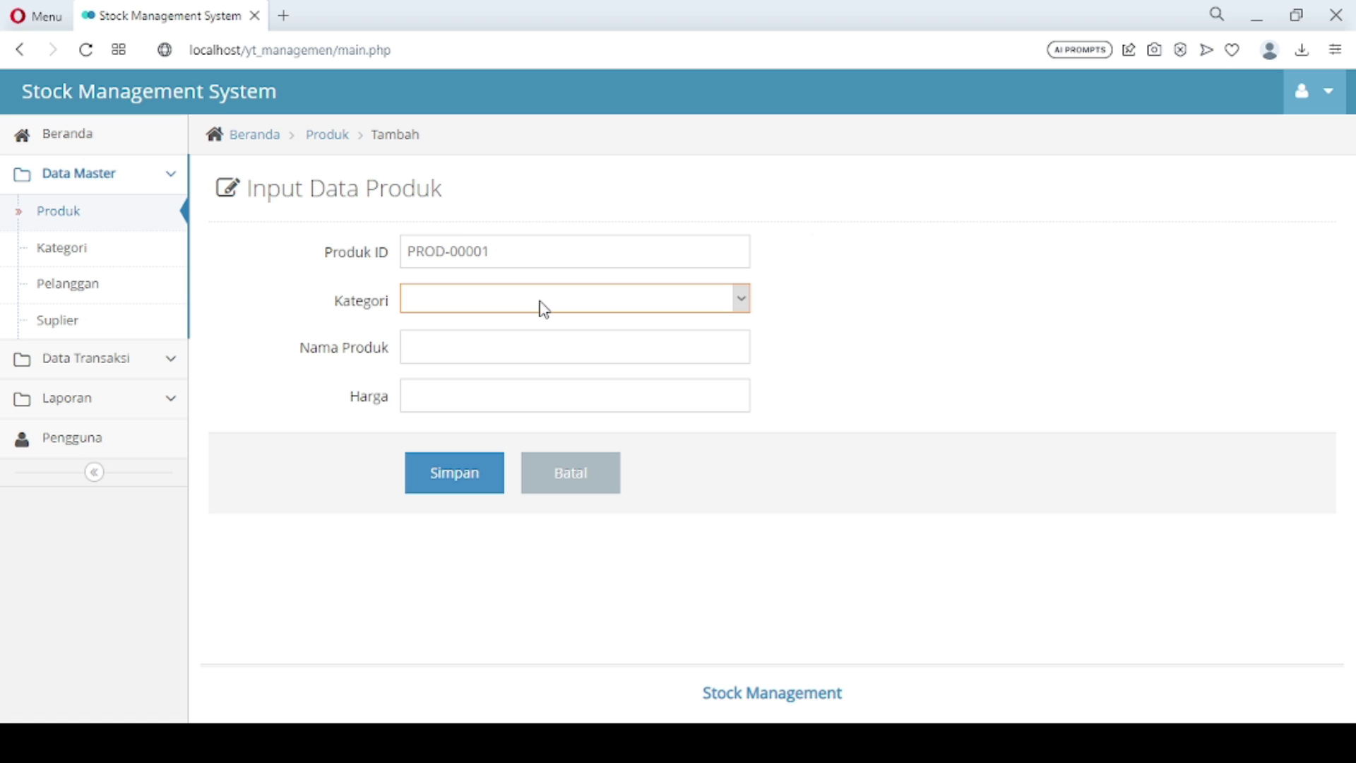
pyautogui.click(508, 338)
pyautogui.click(507, 334)
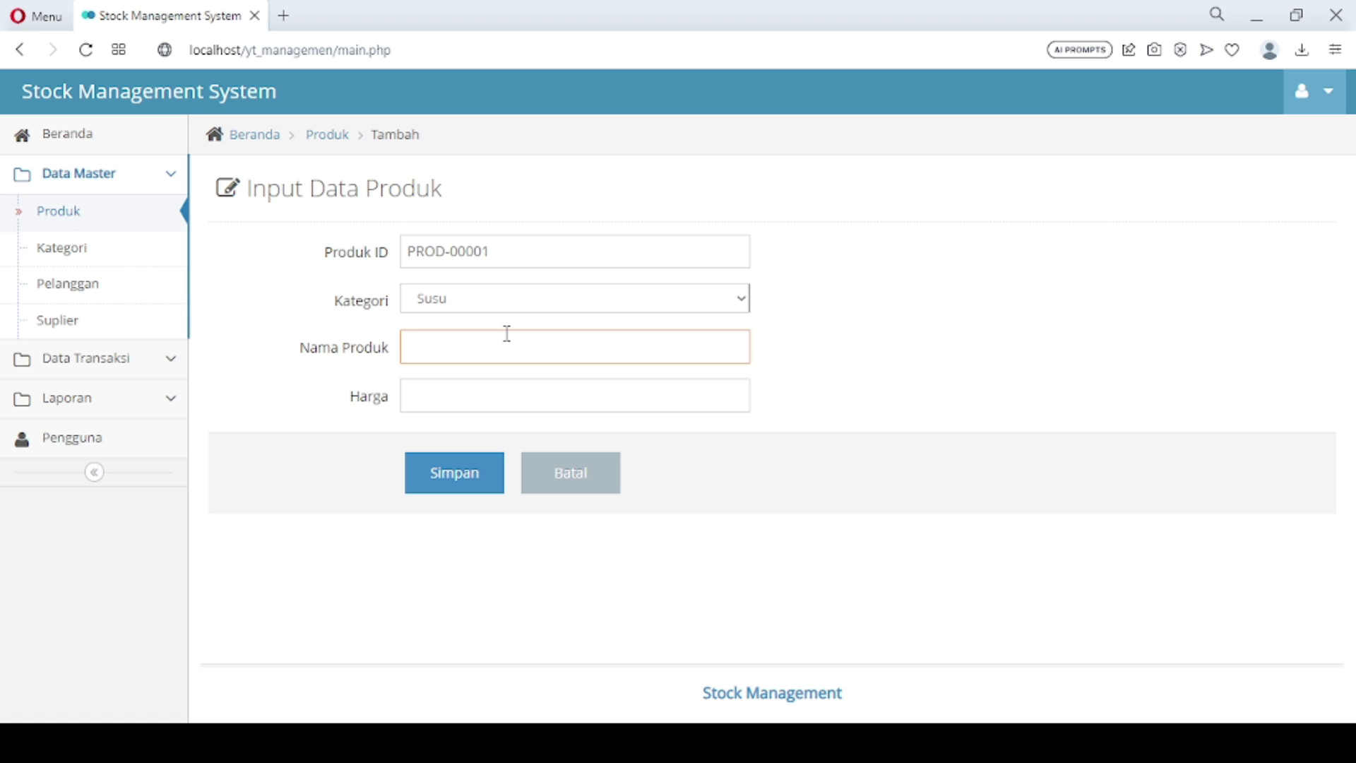
pyautogui.write('Susu Dancow')
pyautogui.press('Tab')
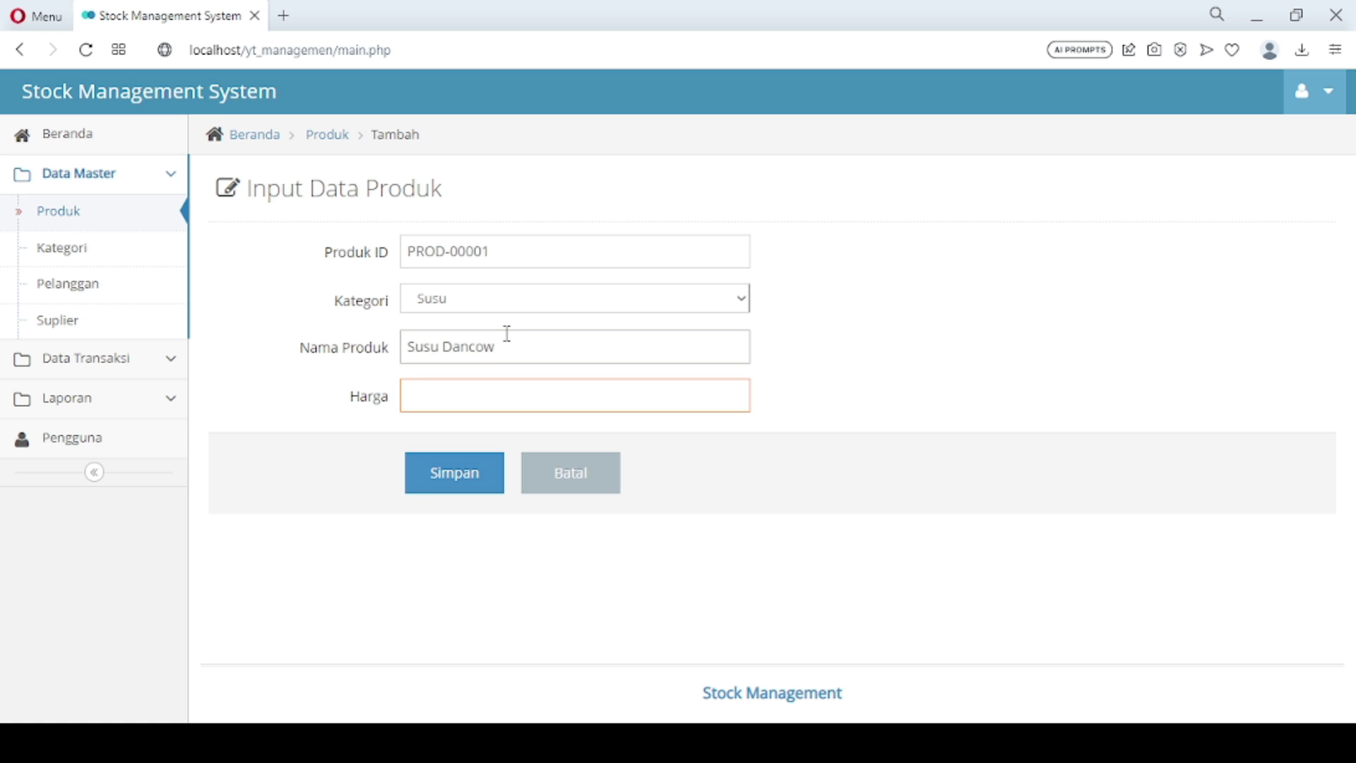
pyautogui.write('40000')
pyautogui.click(459, 483)
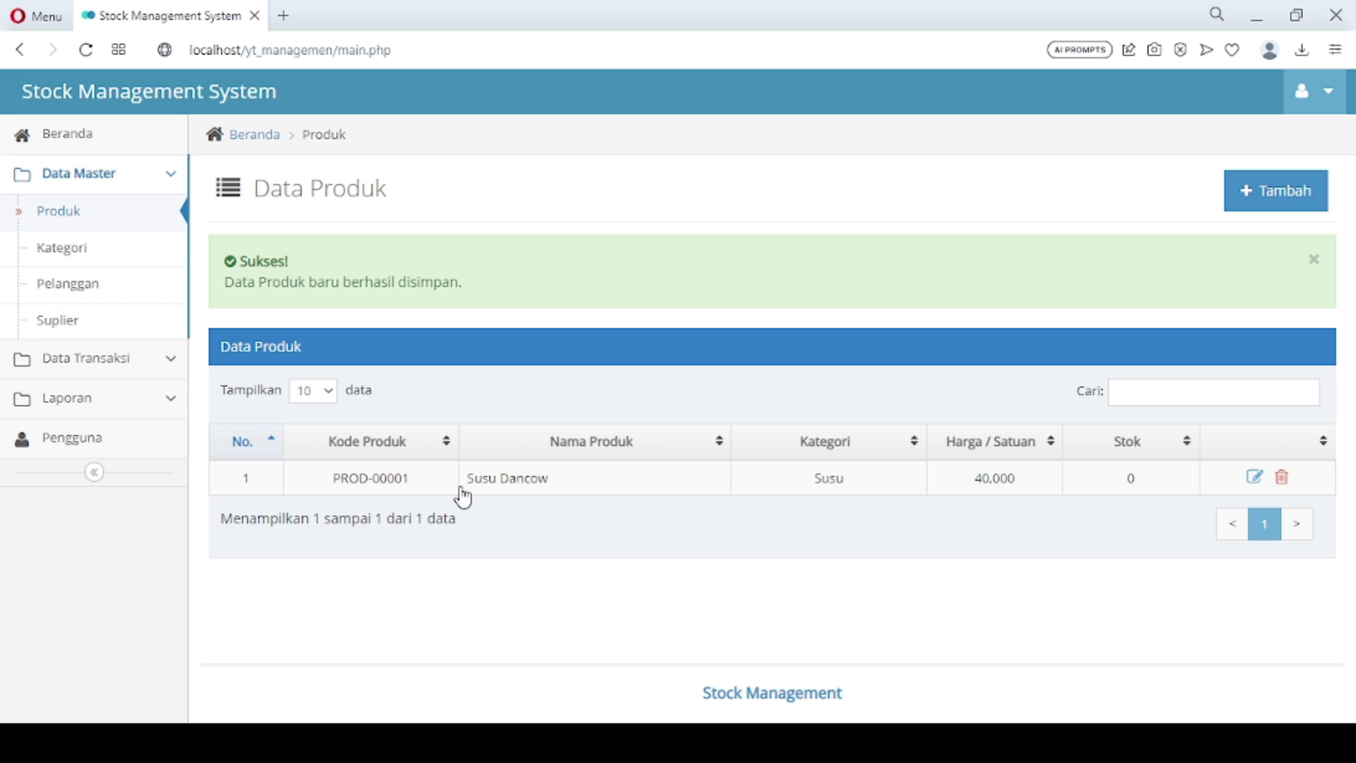
# Add Susu Indomilk in the Susu category priced at 20000
pyautogui.click(1275, 190)
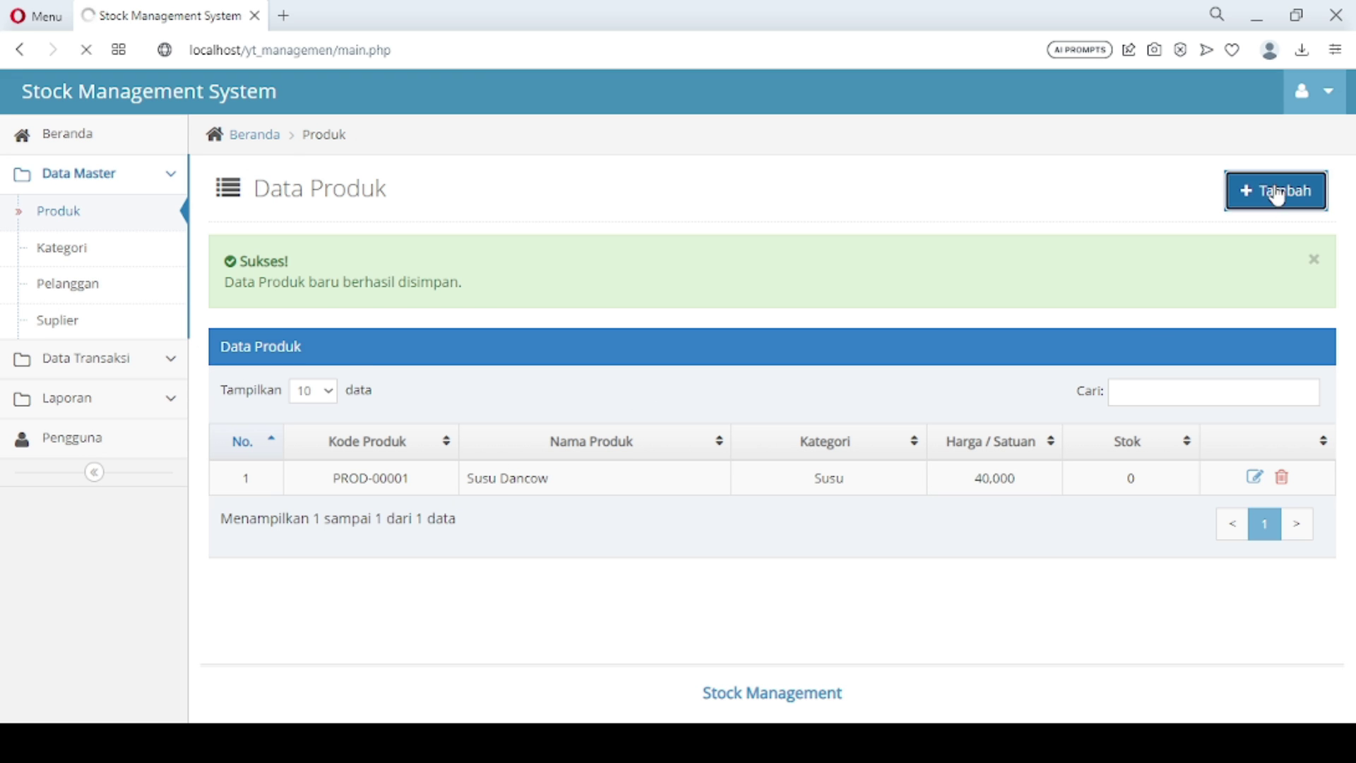
pyautogui.click(557, 294)
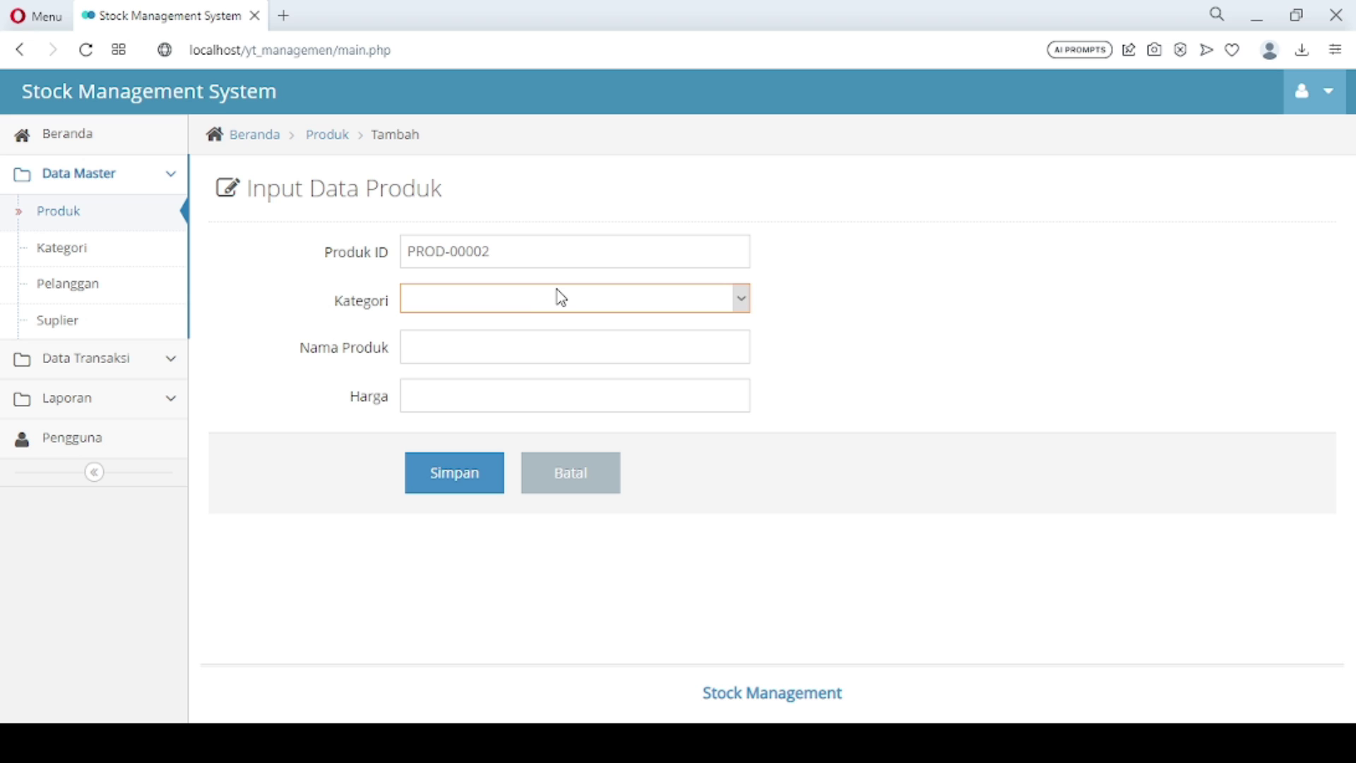
pyautogui.press('Down')
pyautogui.click(501, 340)
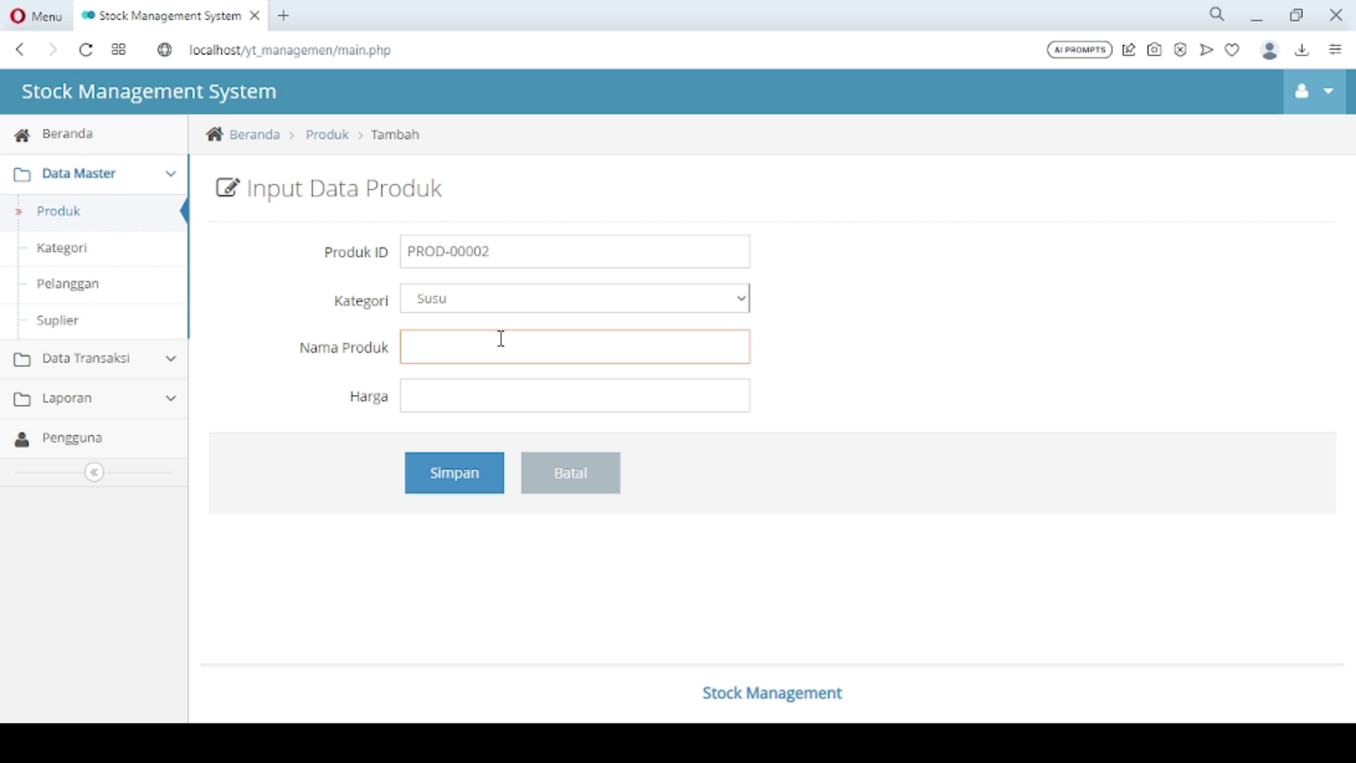
pyautogui.write('Susu Indomilk')
pyautogui.click(487, 386)
pyautogui.write('20000')
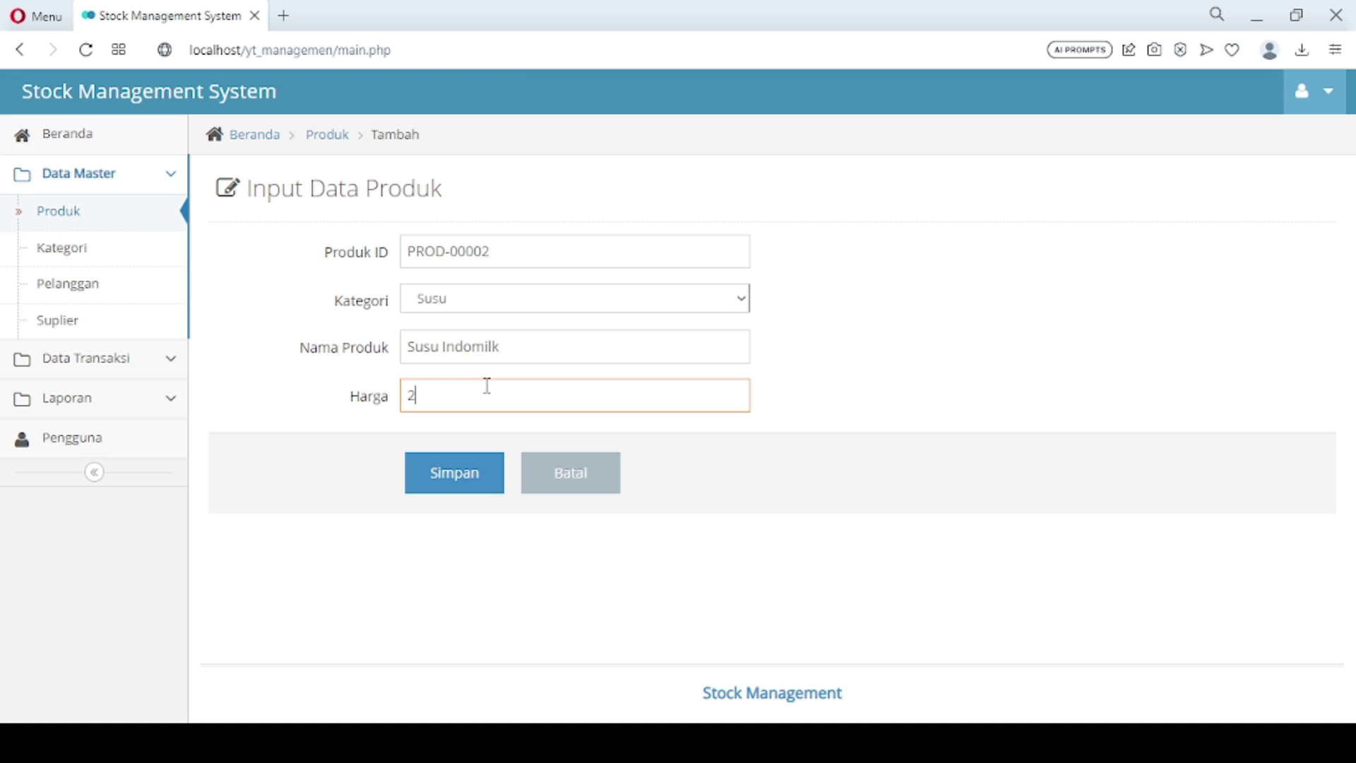
pyautogui.click(445, 490)
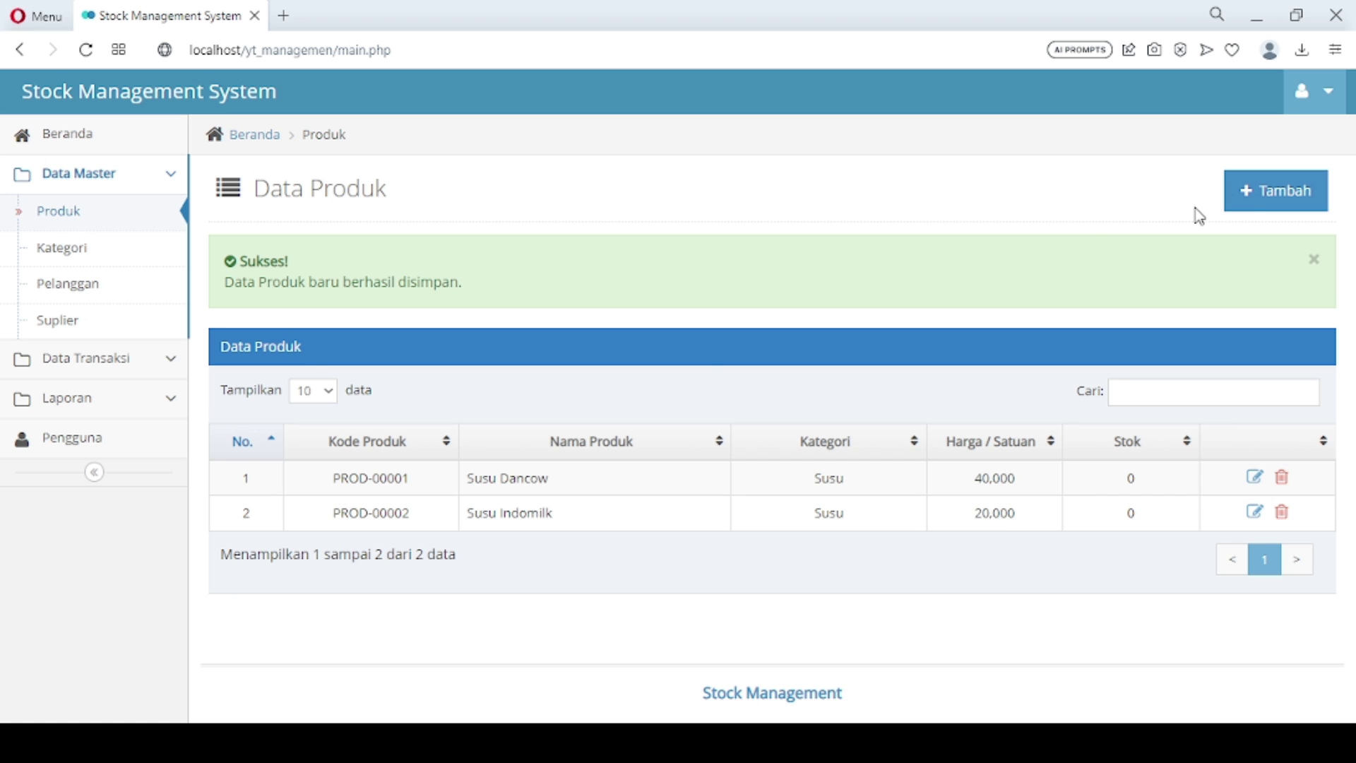
# Add Pampers Momy Poko in the Pampers category priced at 55000
pyautogui.click(1259, 203)
pyautogui.click(590, 302)
pyautogui.click(531, 355)
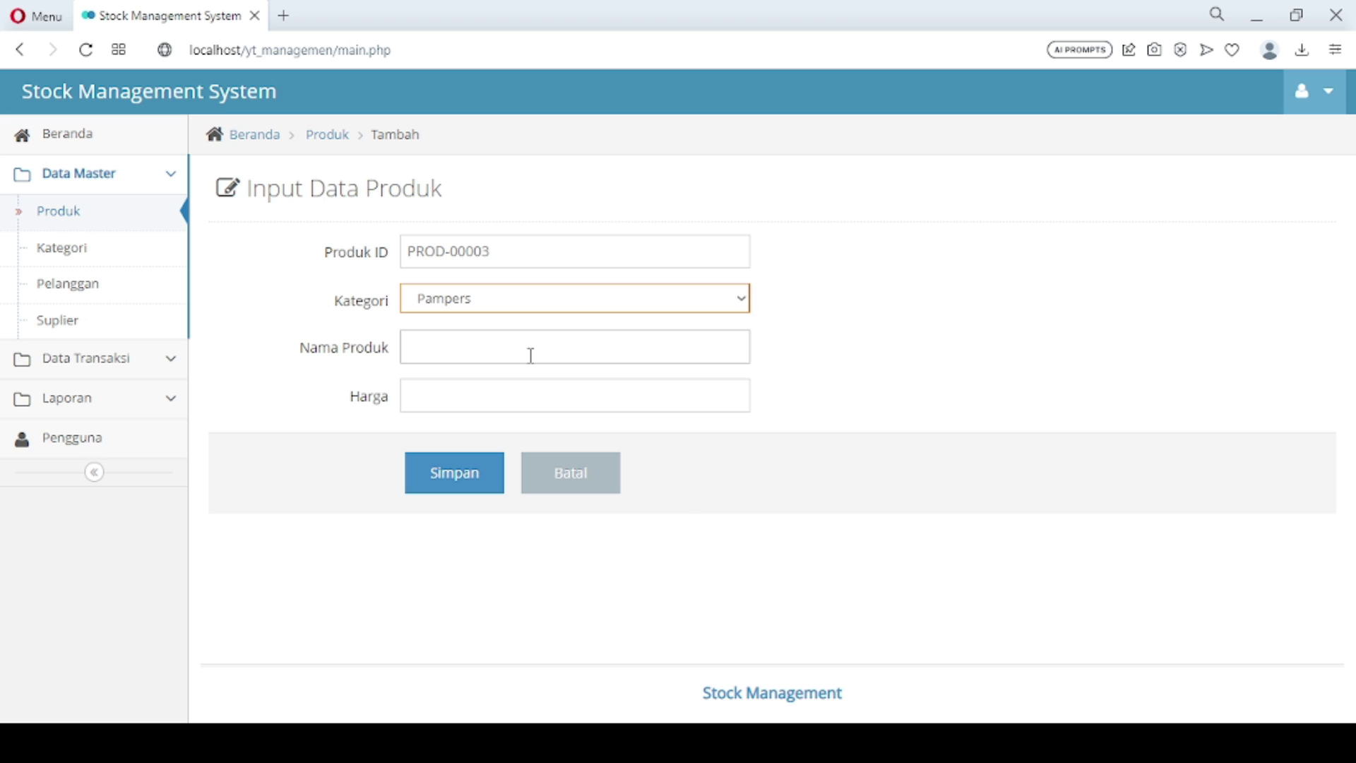
pyautogui.click(531, 355)
pyautogui.write('Pa')
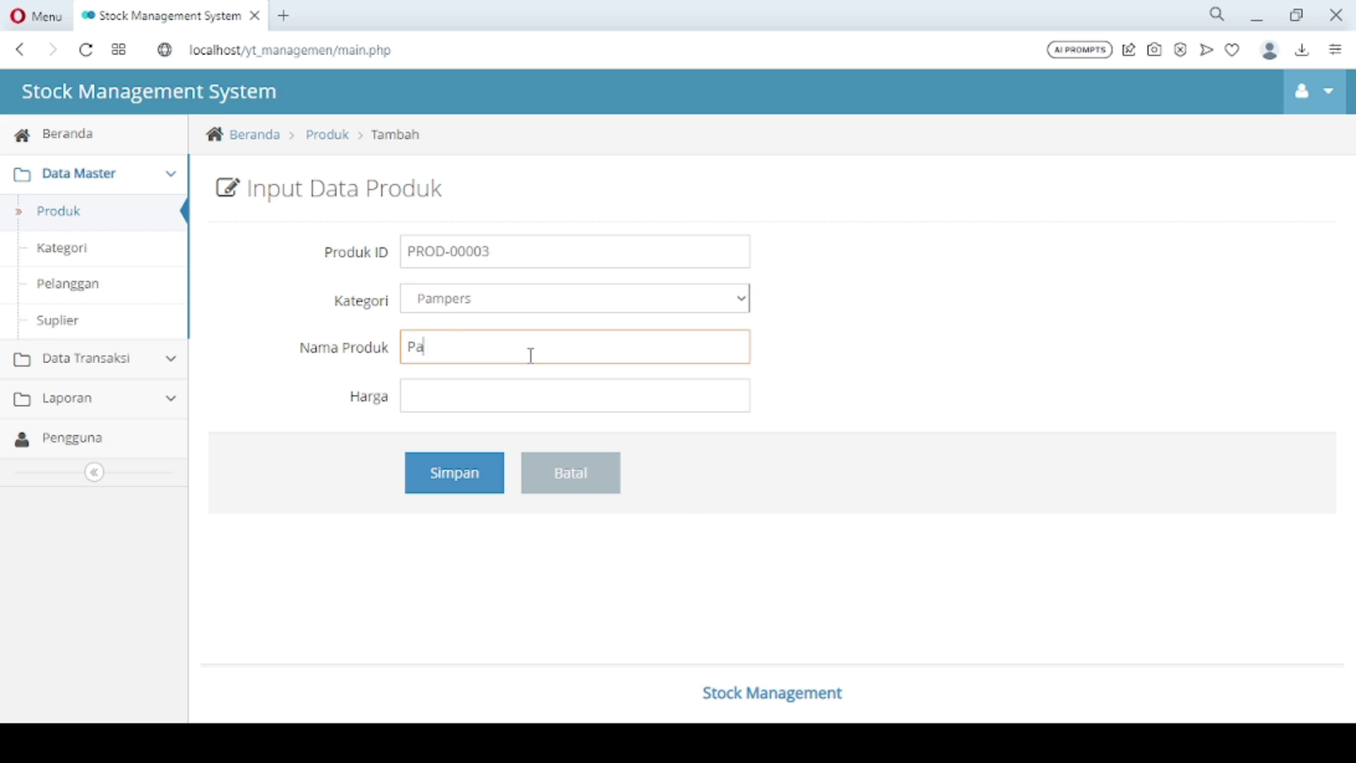
pyautogui.write('mpers Momy Poko')
pyautogui.click(523, 394)
pyautogui.write('55000')
pyautogui.click(470, 485)
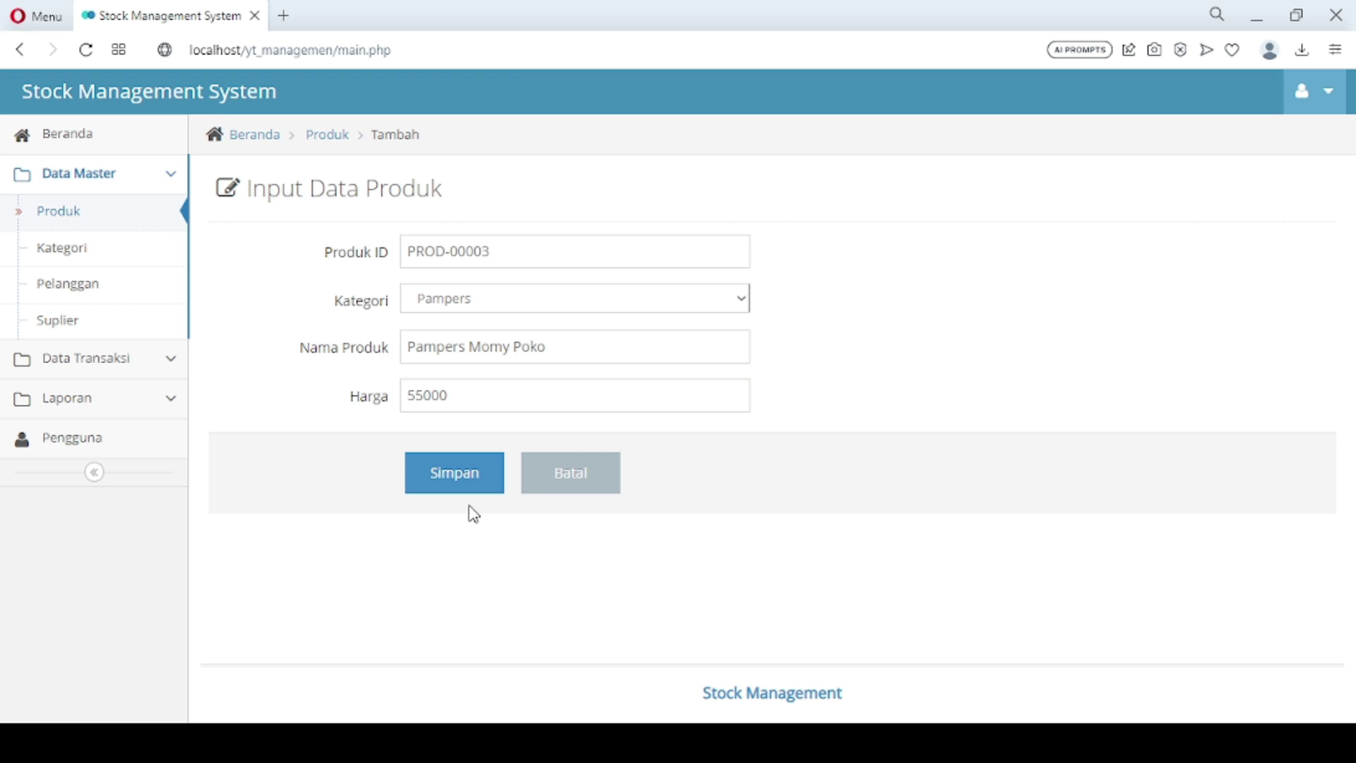
pyautogui.click(463, 490)
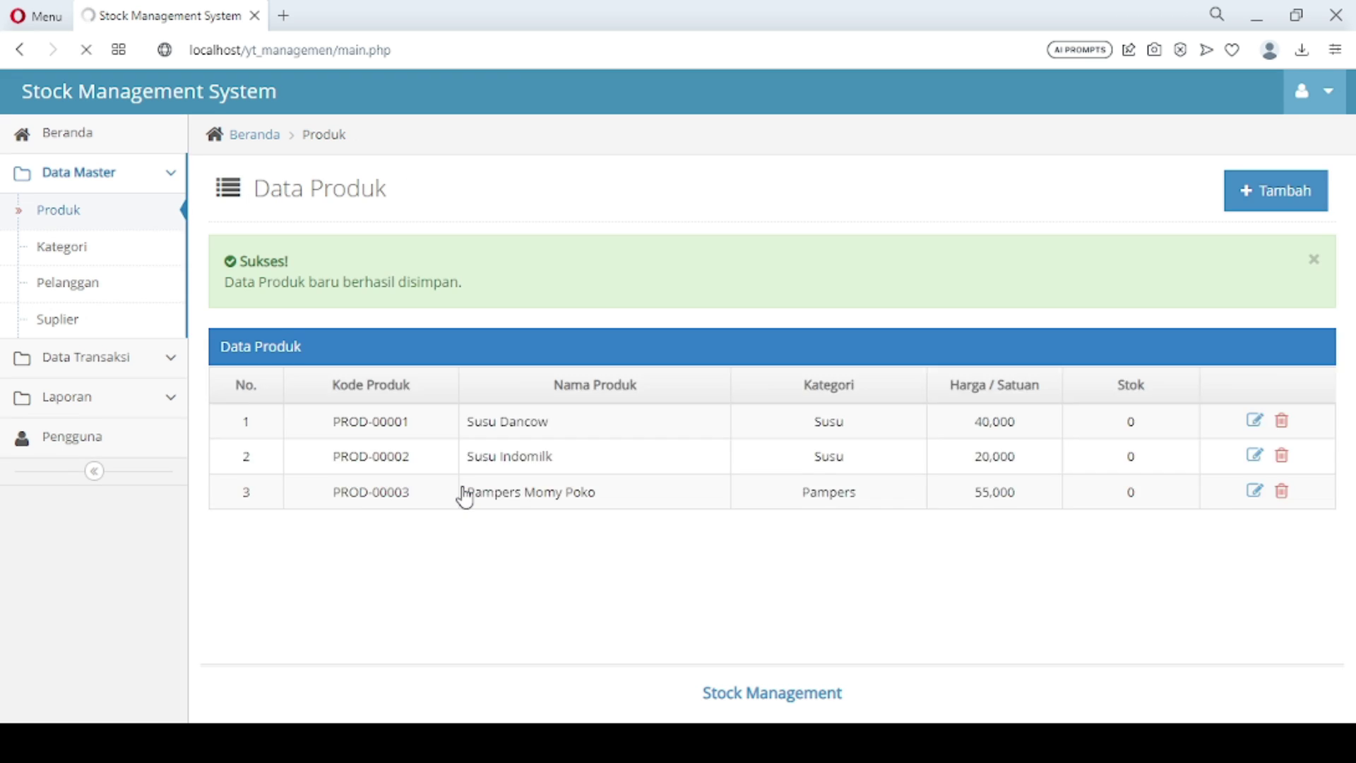
# Add Djarum Super in the Rokok category priced at 25000
pyautogui.click(1280, 194)
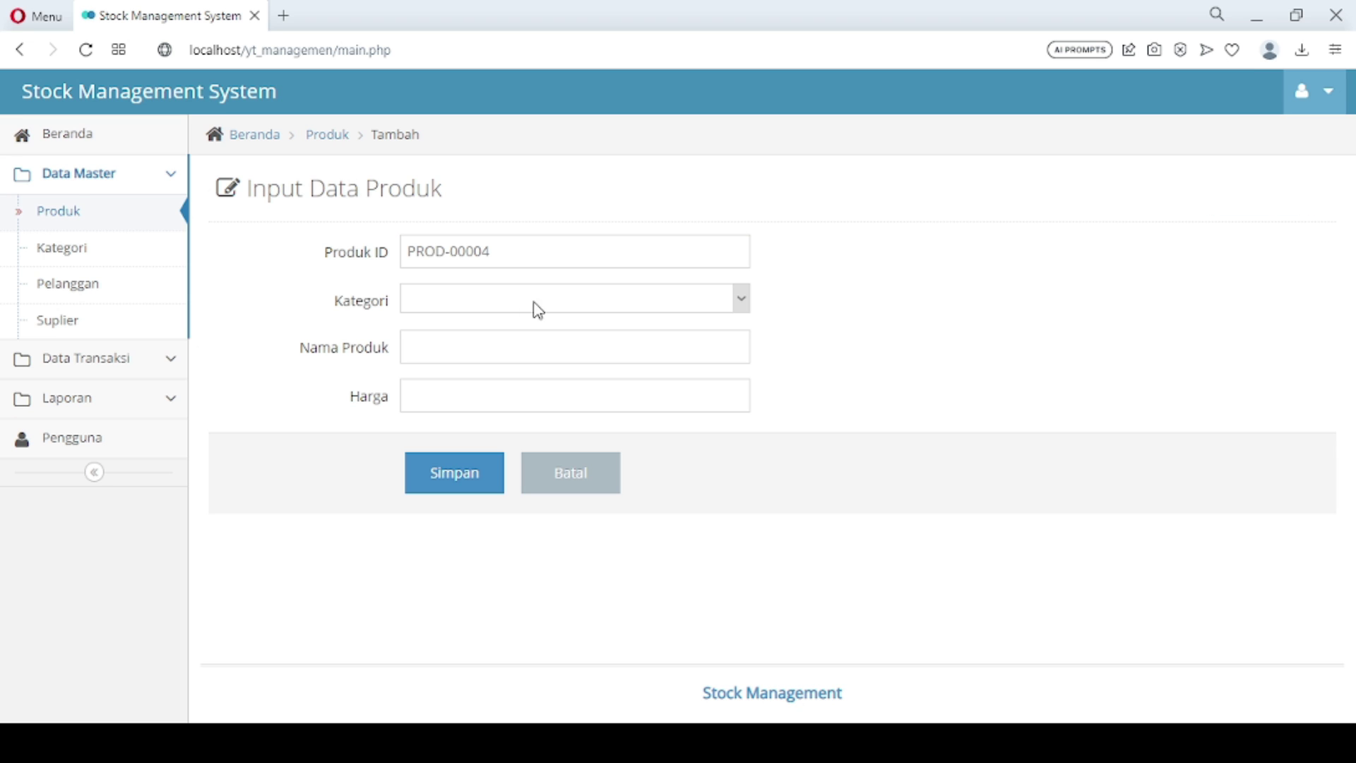
pyautogui.click(530, 305)
pyautogui.click(480, 382)
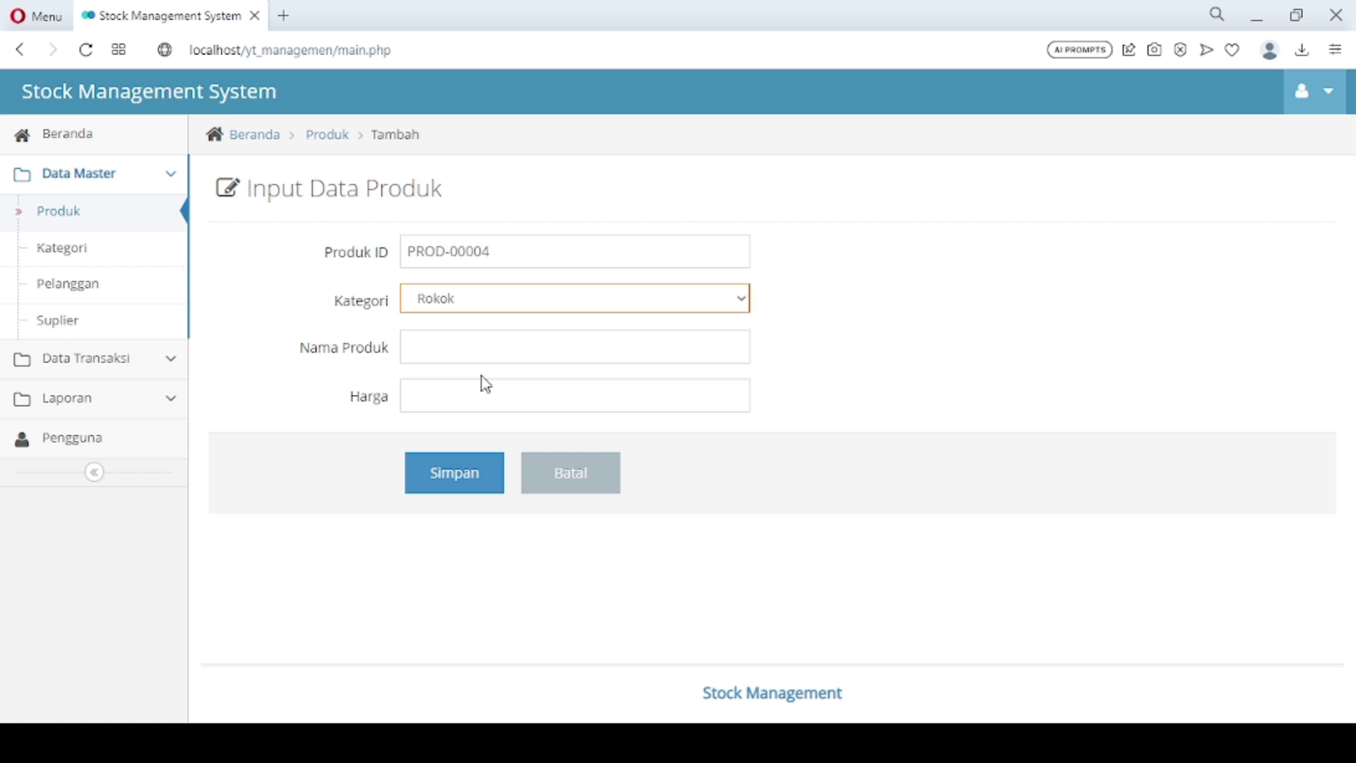
pyautogui.click(458, 351)
pyautogui.write('Dja')
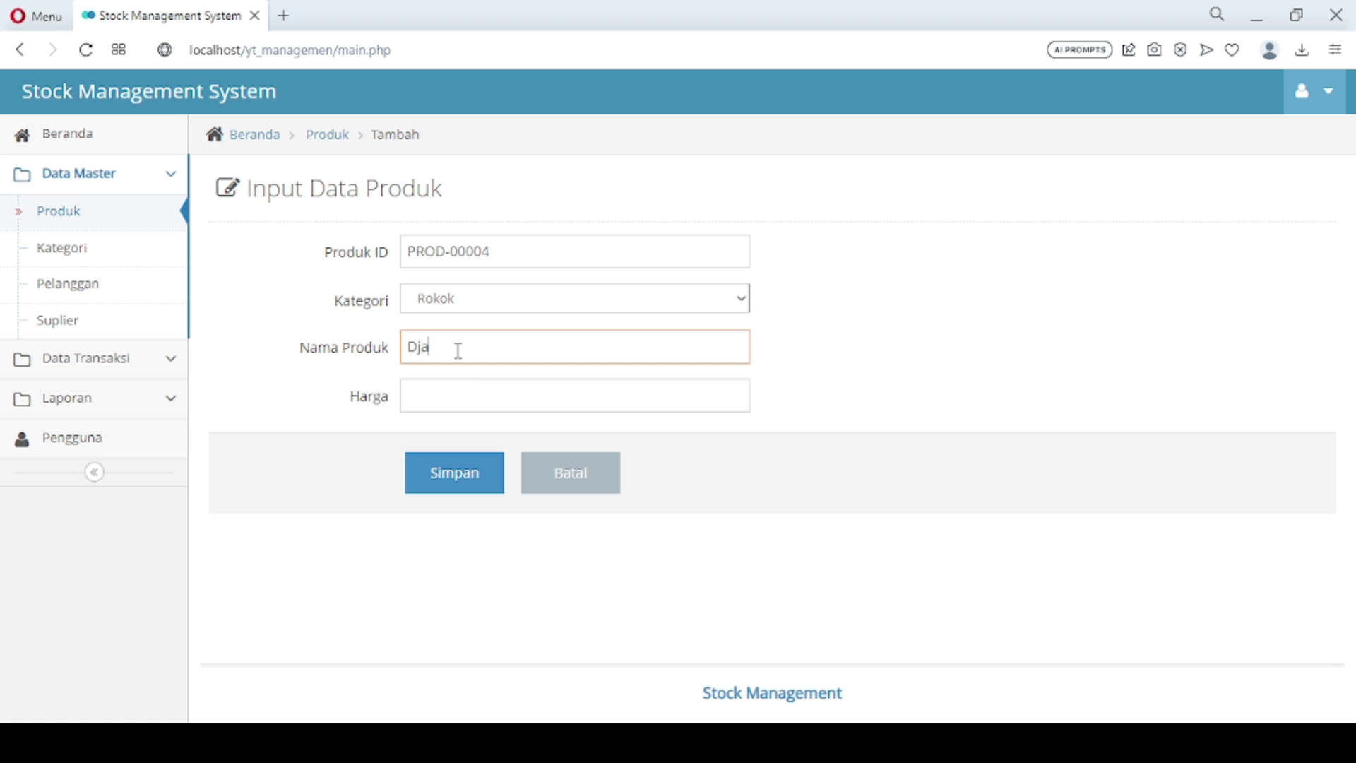
pyautogui.write('rum Super')
pyautogui.press('BackSpace')
pyautogui.press('BackSpace')
pyautogui.press('BackSpace')
pyautogui.press('BackSpace')
pyautogui.write('upe')
pyautogui.press('BackSpace')
pyautogui.press('BackSpace')
pyautogui.write('per')
pyautogui.click(453, 385)
pyautogui.write('25000')
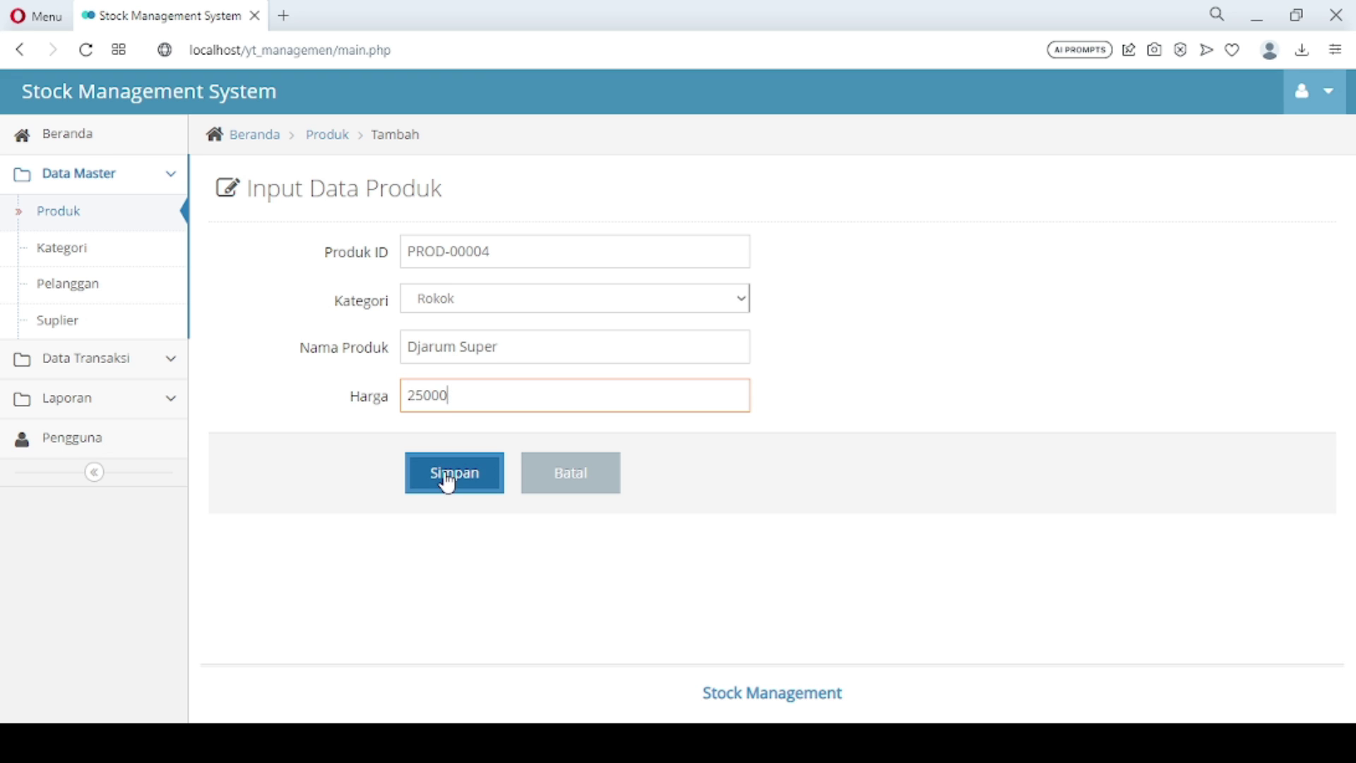
pyautogui.click(448, 482)
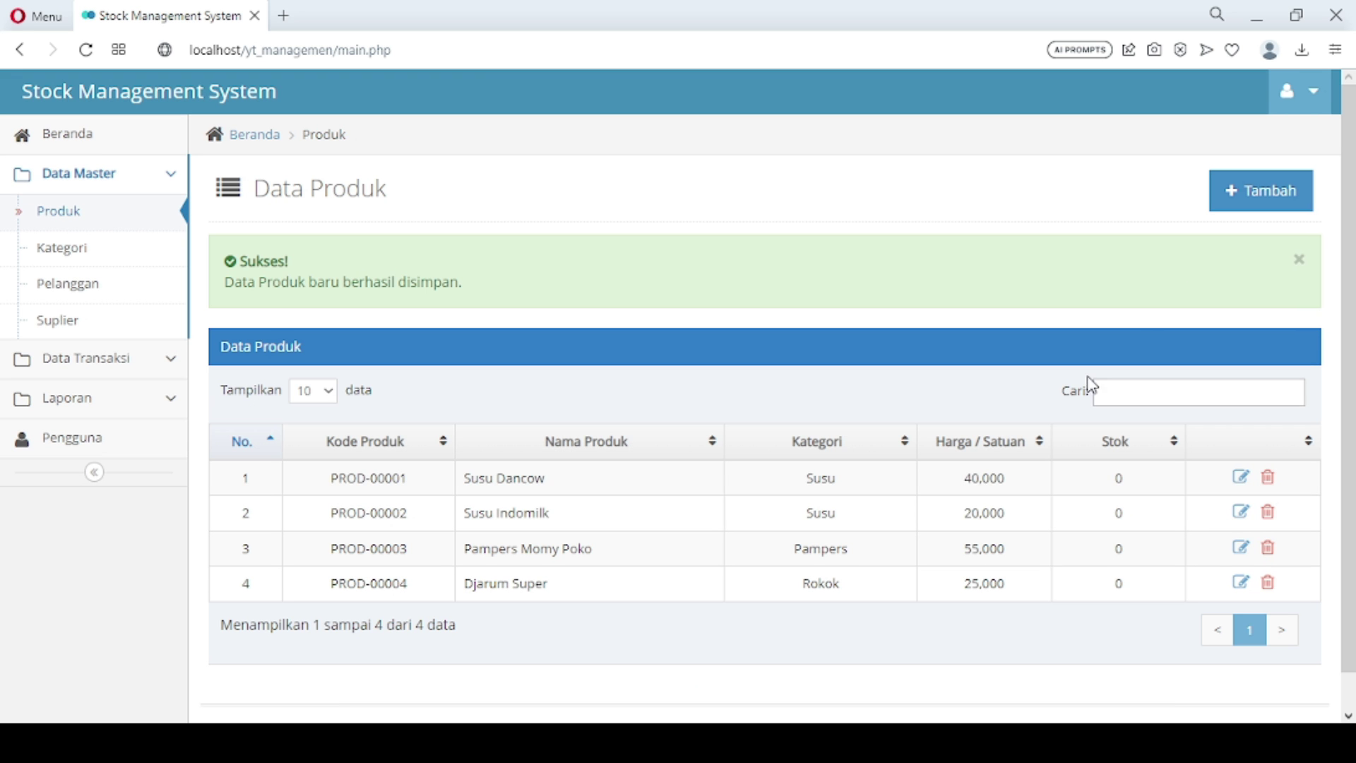
# Add Sampoerna Mild in the Rokok category priced at 32000
pyautogui.click(1260, 203)
pyautogui.click(560, 310)
pyautogui.click(500, 383)
pyautogui.click(470, 348)
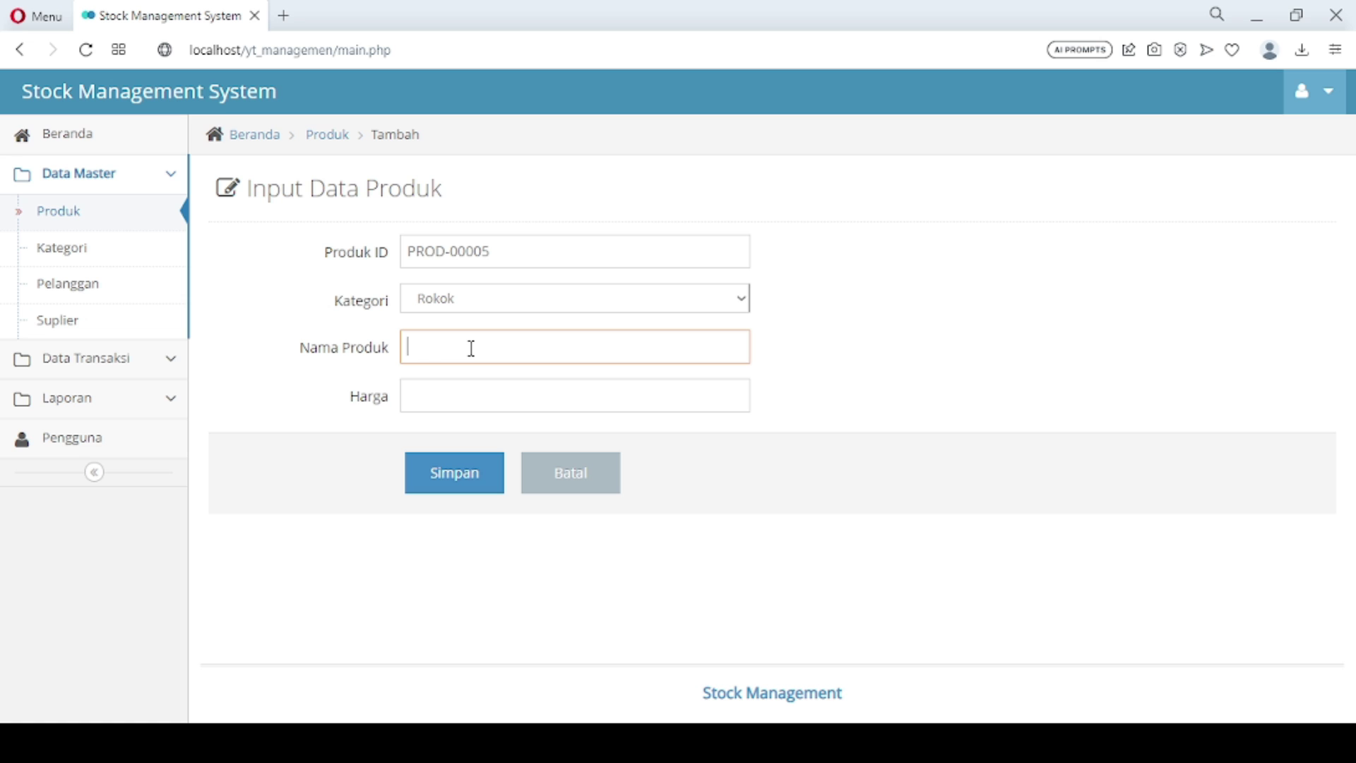
pyautogui.write('Sampoerna Mild')
pyautogui.press('Tab')
pyautogui.write('32000')
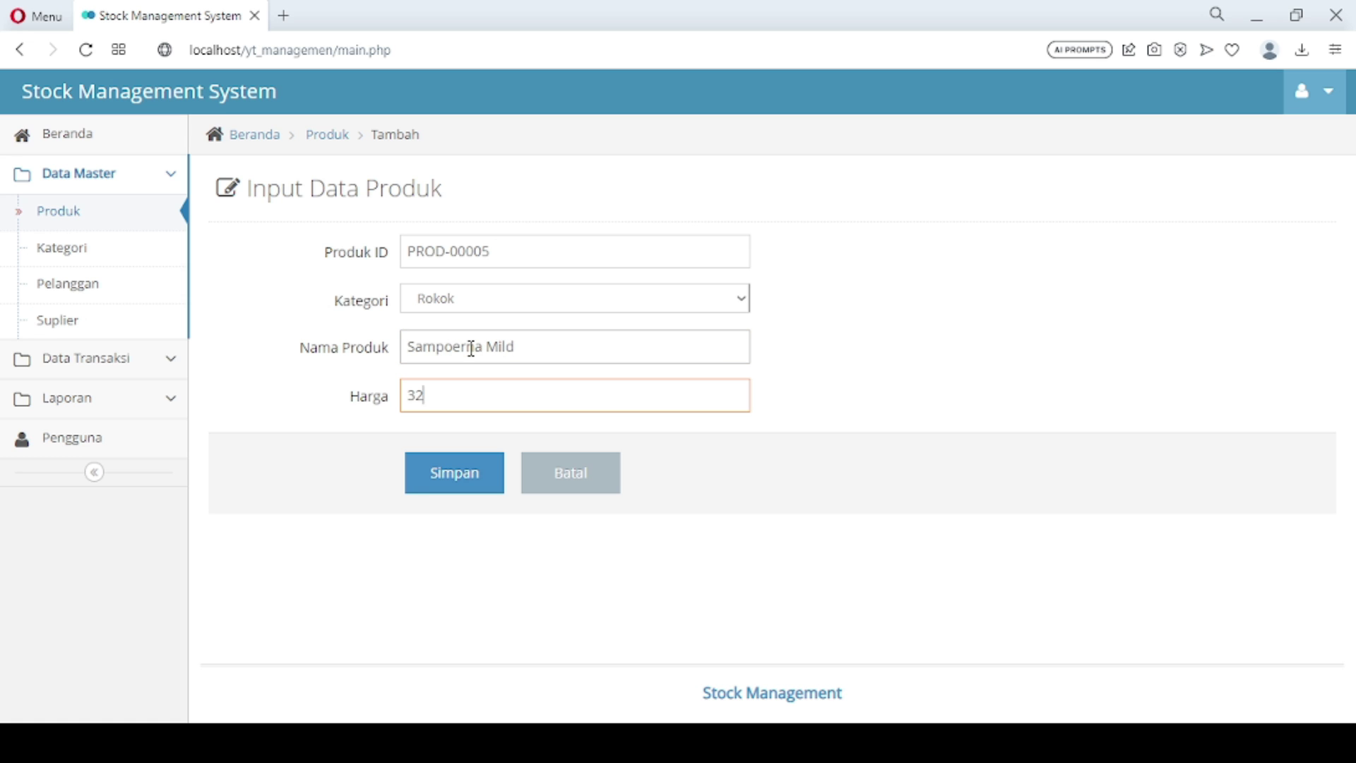
pyautogui.click(447, 492)
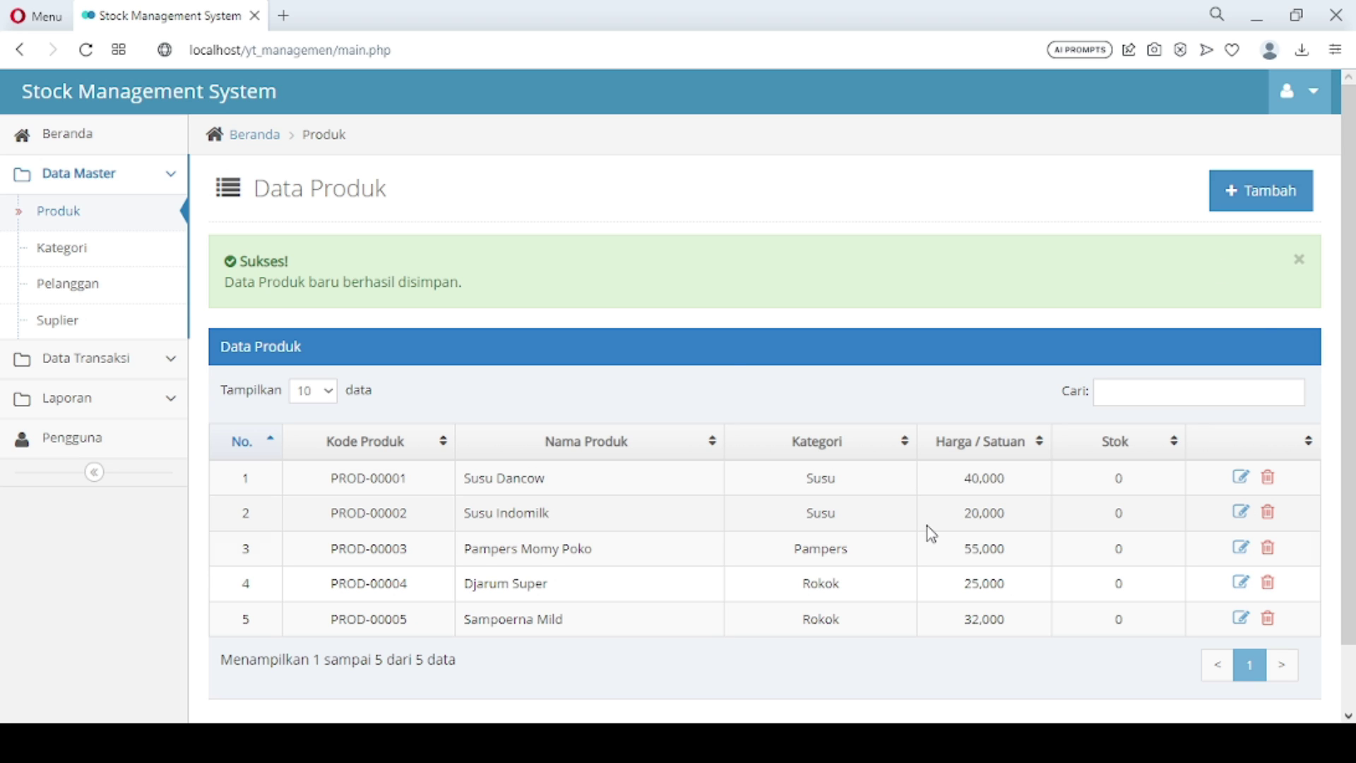
# Save product Marlboro under Rokok with price 40000
pyautogui.click(1255, 201)
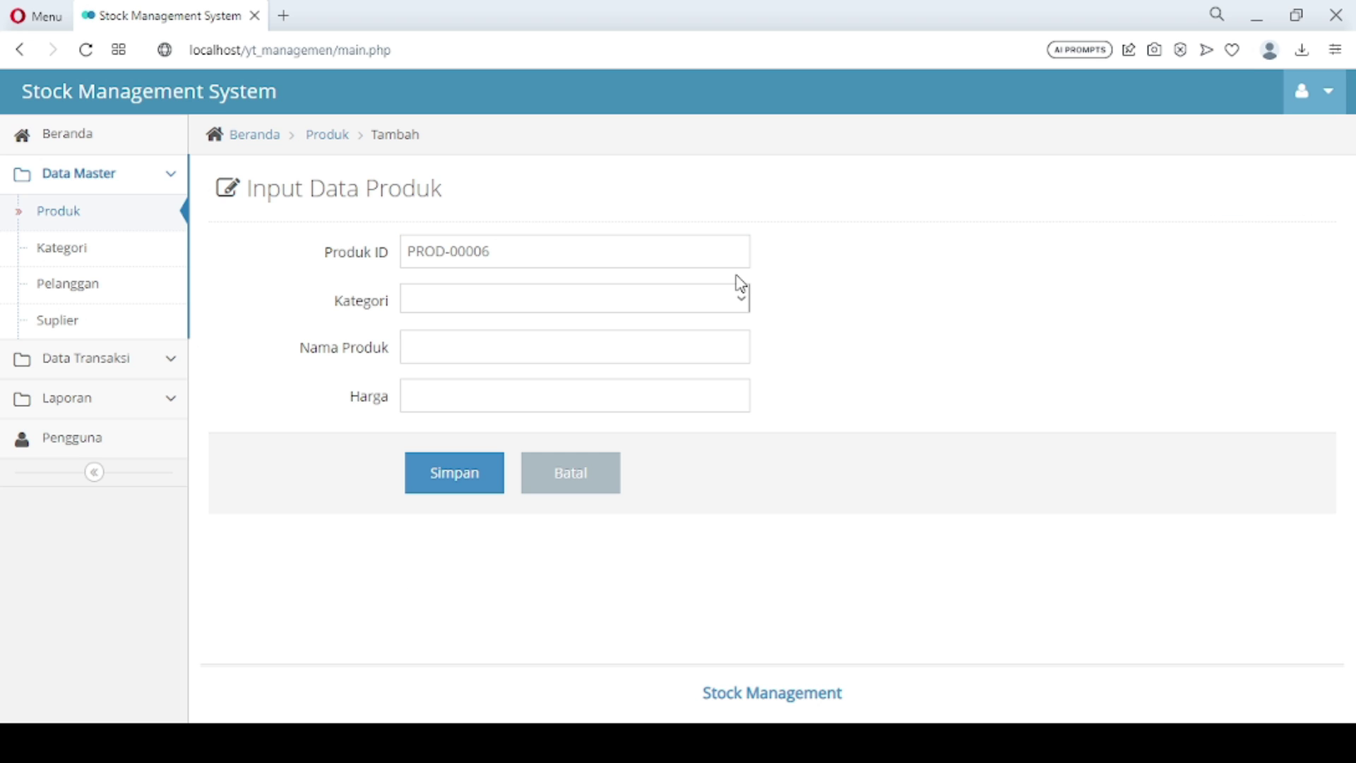
pyautogui.click(577, 302)
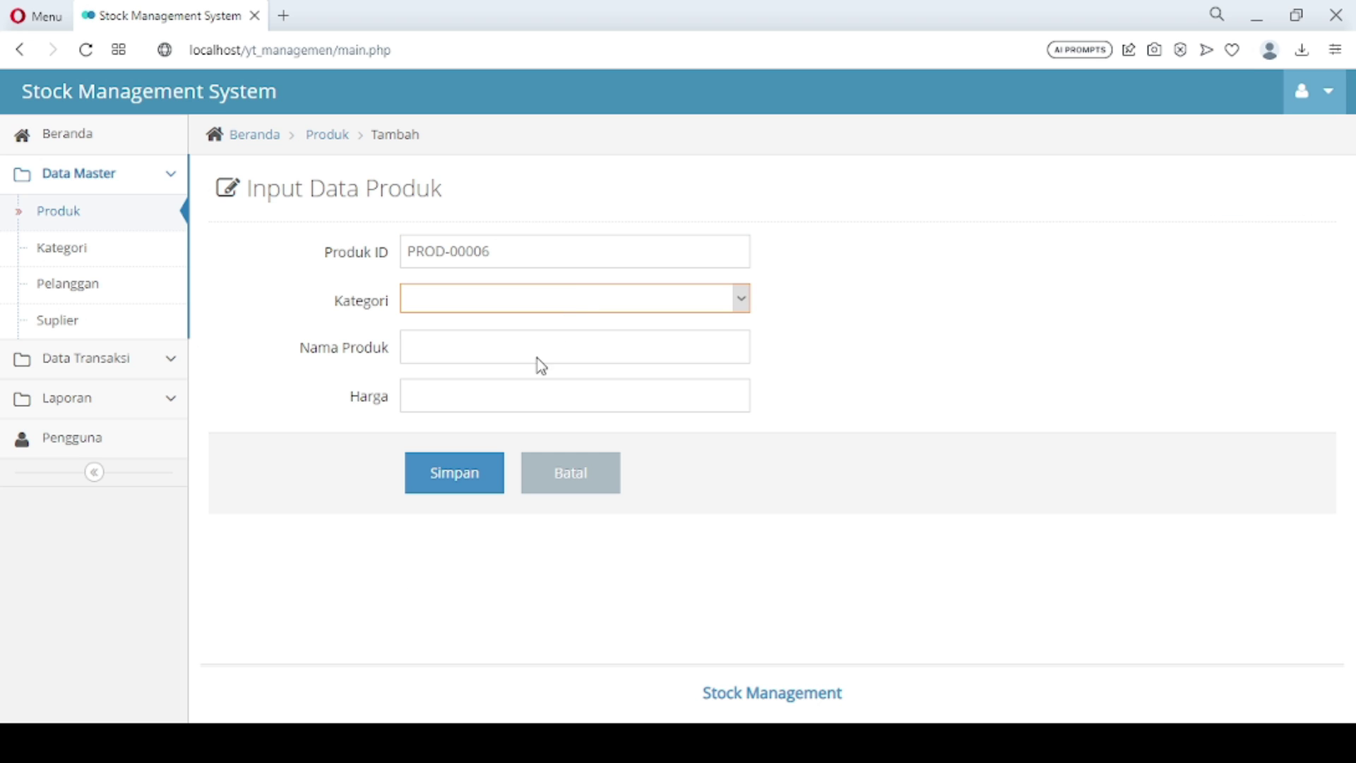
pyautogui.click(531, 381)
pyautogui.click(469, 347)
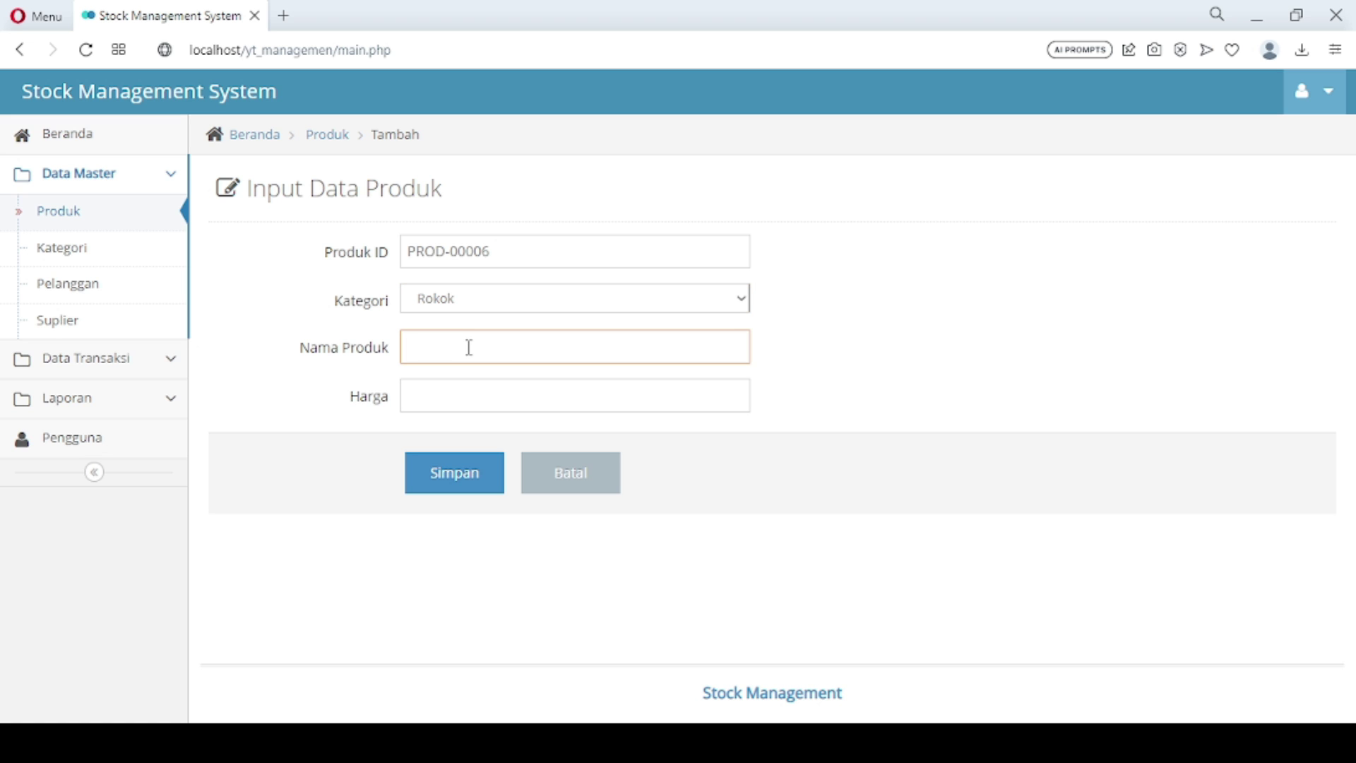
pyautogui.write('Marlboro')
pyautogui.click(457, 391)
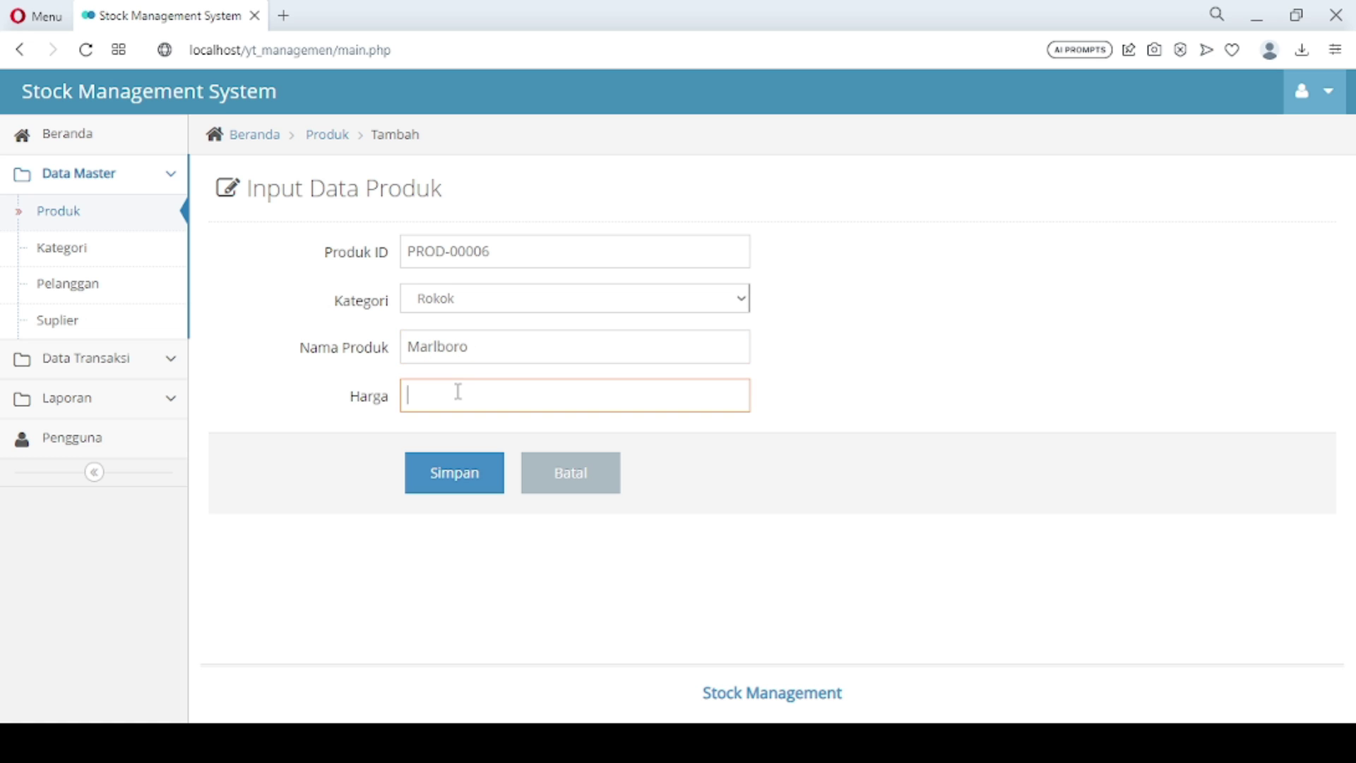
pyautogui.write('40000')
pyautogui.click(459, 474)
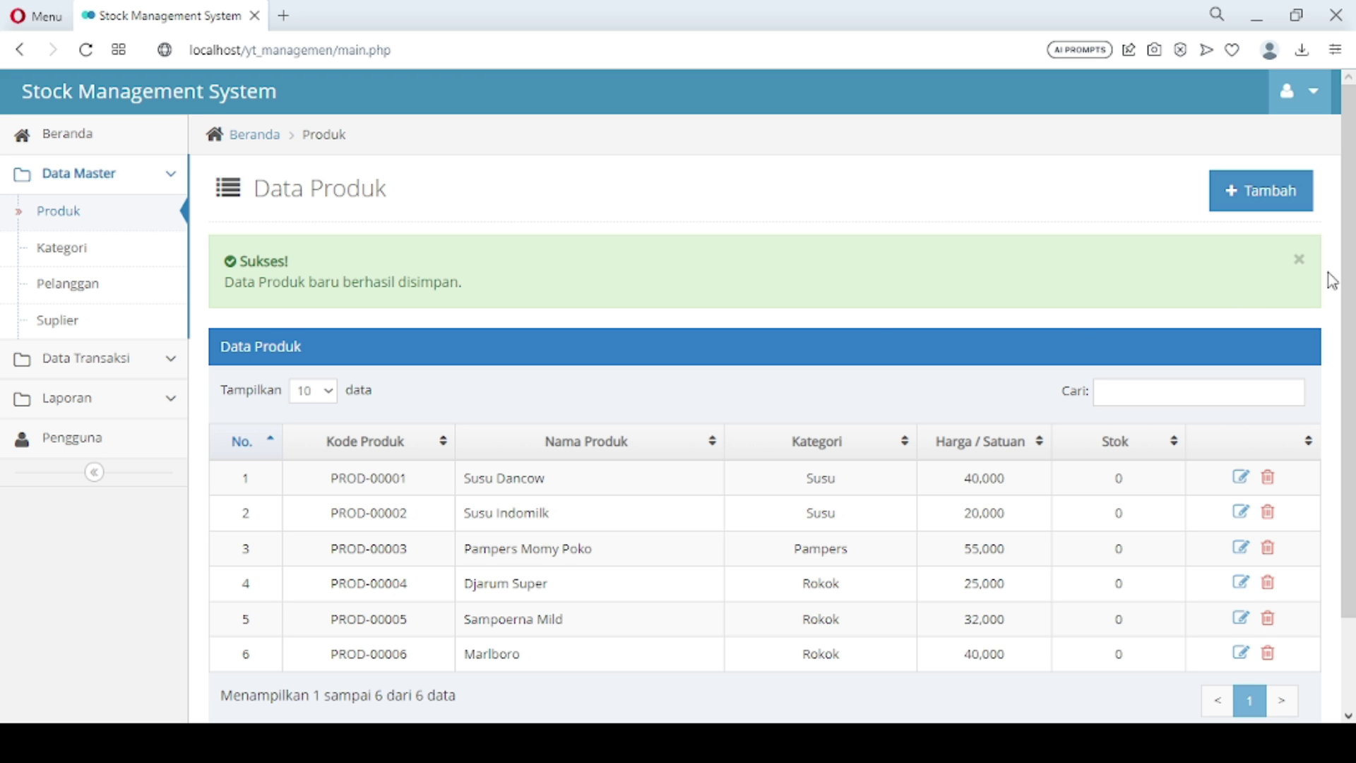
pyautogui.moveTo(1350, 281)
pyautogui.mouseDown()
pyautogui.moveTo(1352, 376)
pyautogui.moveTo(1351, 265)
pyautogui.mouseUp()
# Browse the Produk, Kategori and Pelanggan lists under Data Master, ending on the Suplier list
pyautogui.click(135, 222)
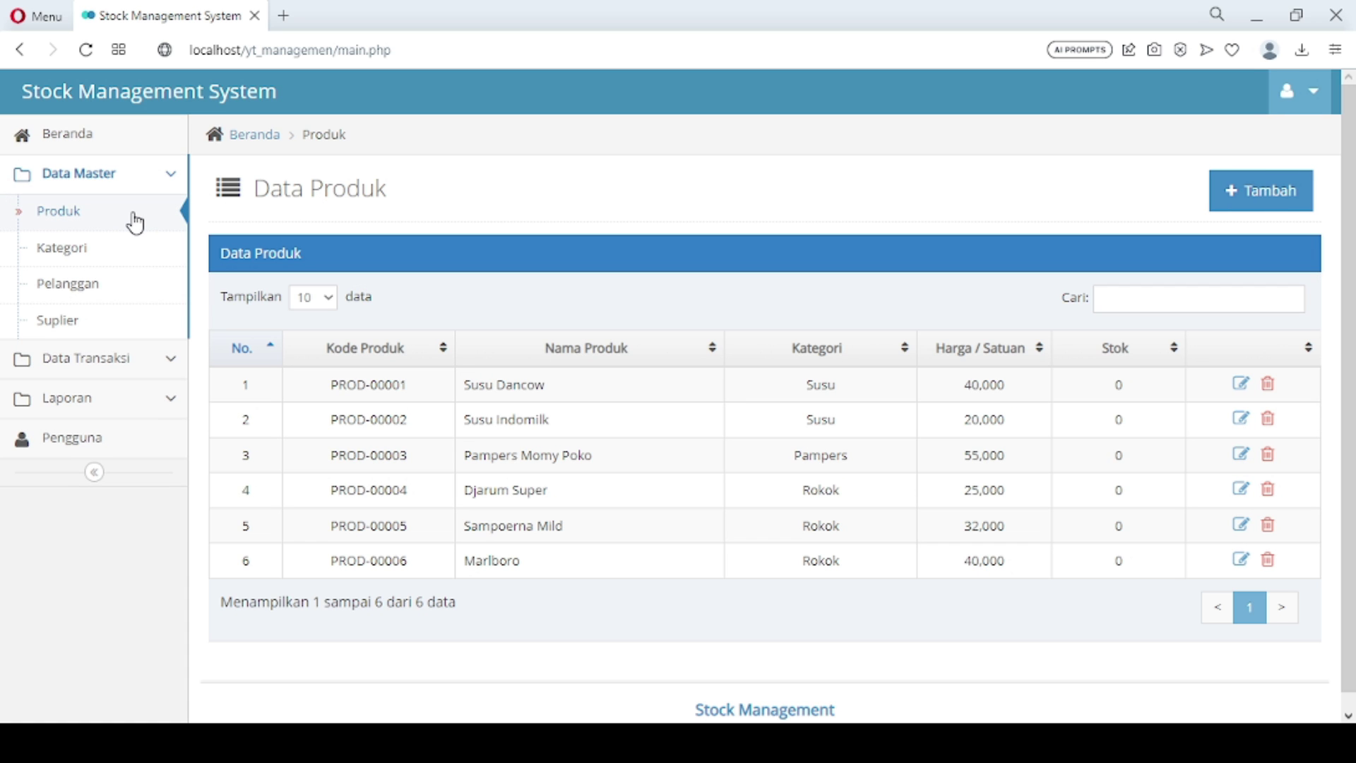
pyautogui.click(120, 265)
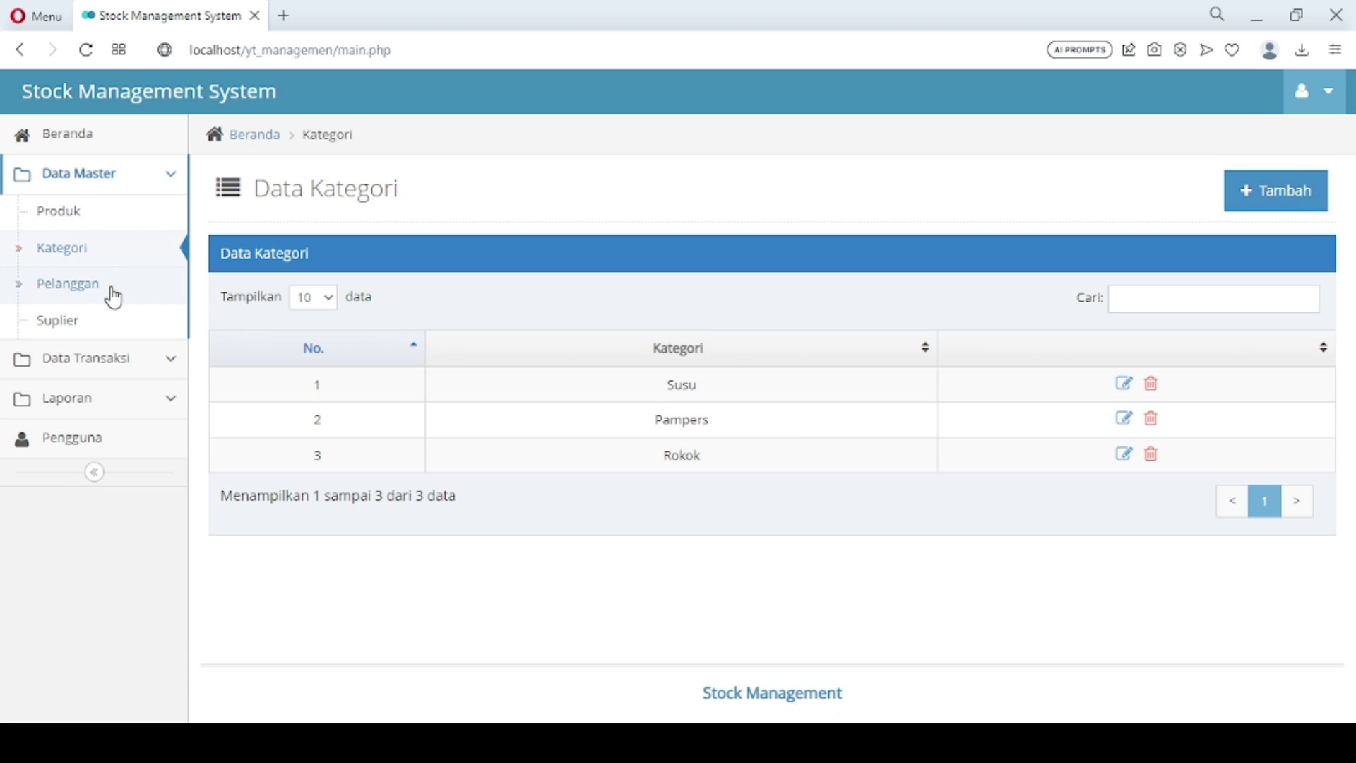
pyautogui.click(113, 296)
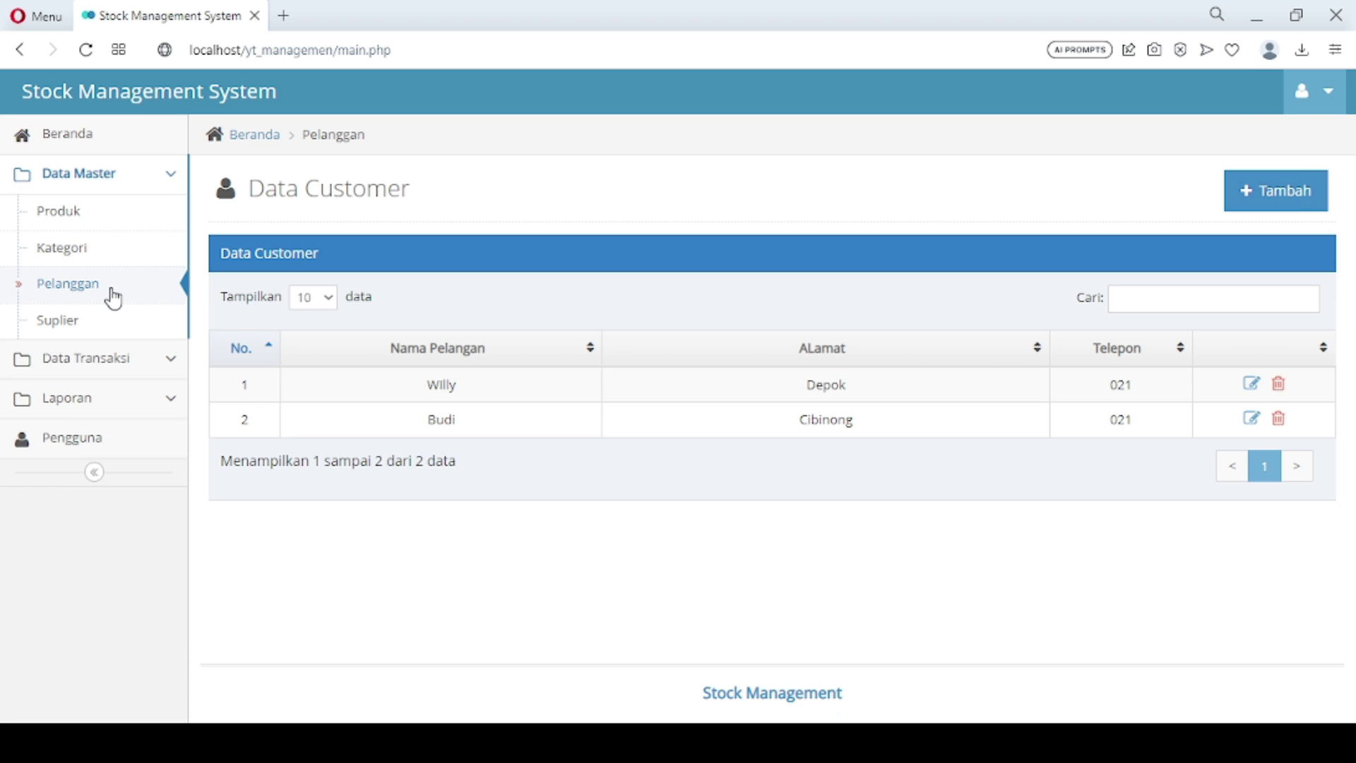
pyautogui.click(108, 329)
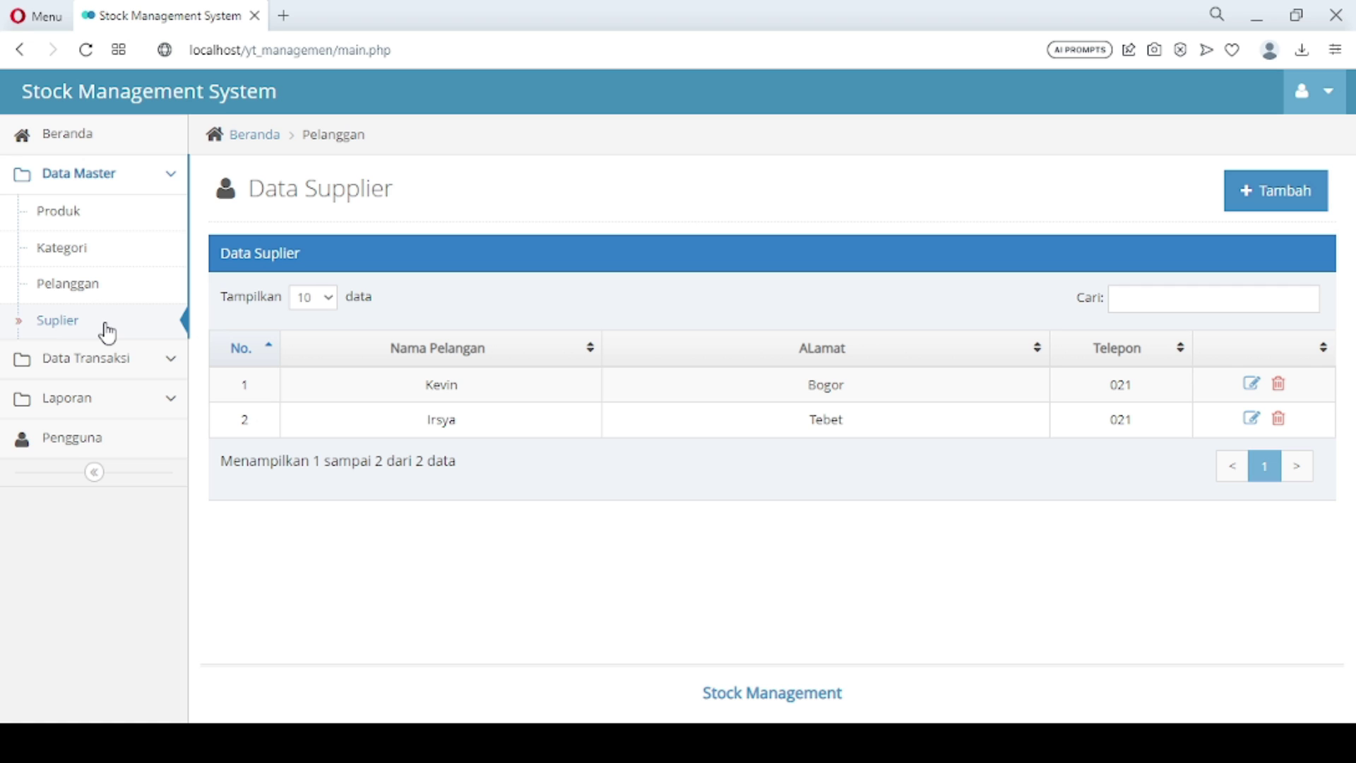
# Log out of the current account and confirm the logout
pyautogui.click(1336, 90)
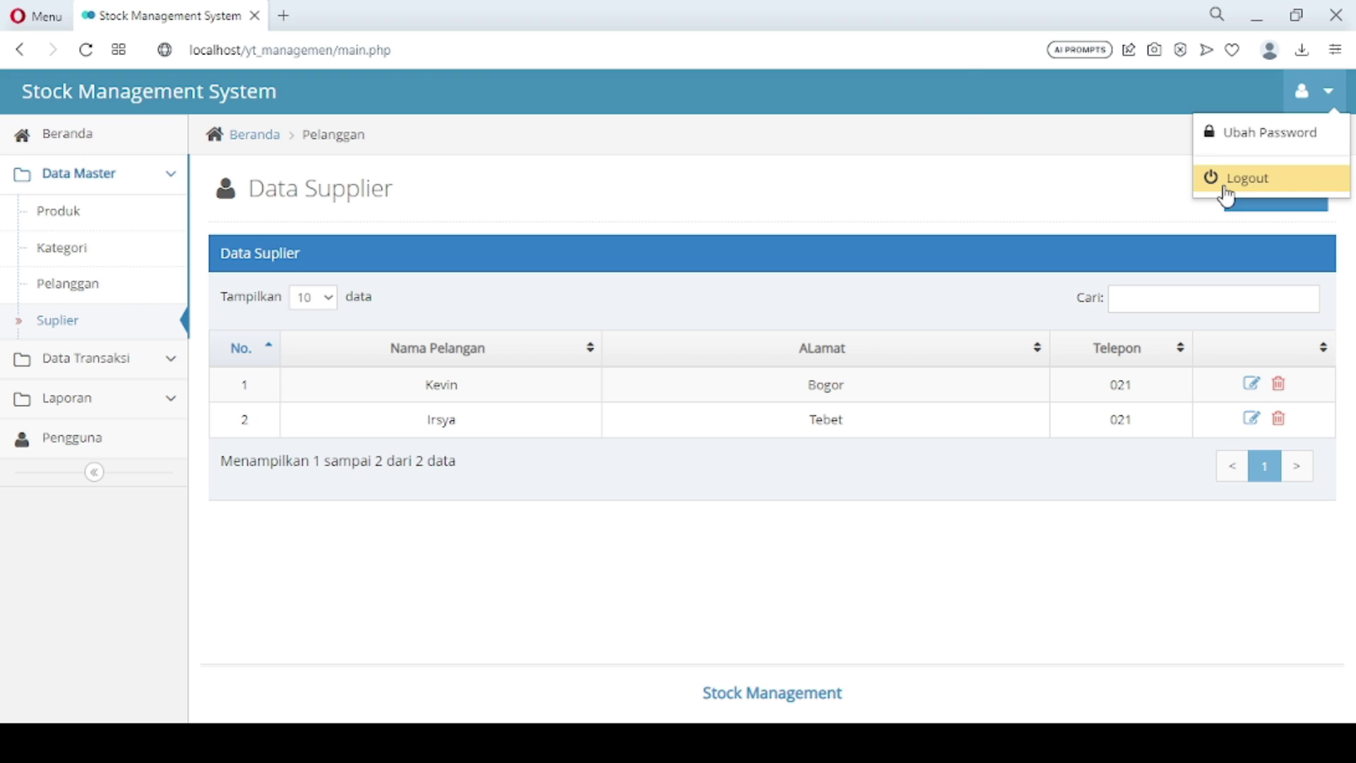
pyautogui.click(1226, 181)
pyautogui.click(827, 257)
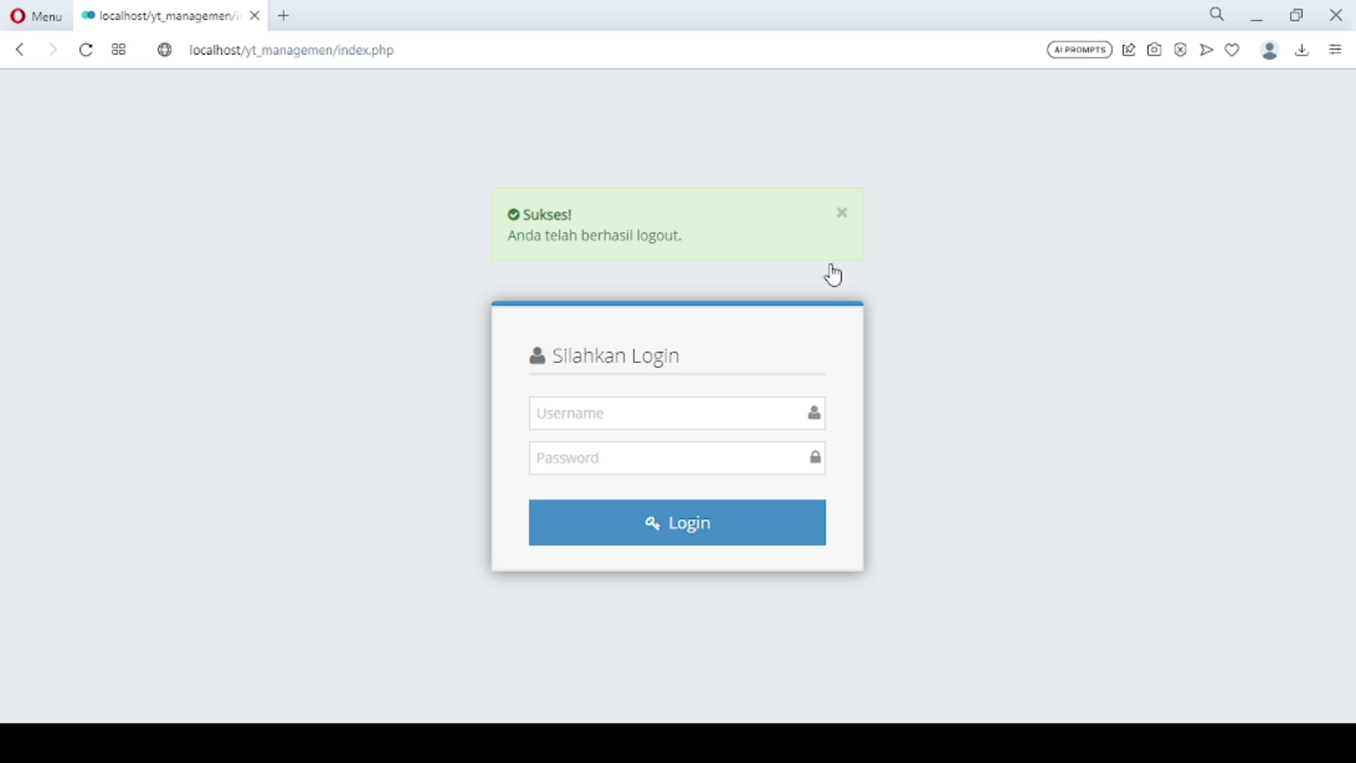
# Sign in with the gudang username and the warehouse password, retrying after a failed first attempt
pyautogui.doubleClick(680, 416)
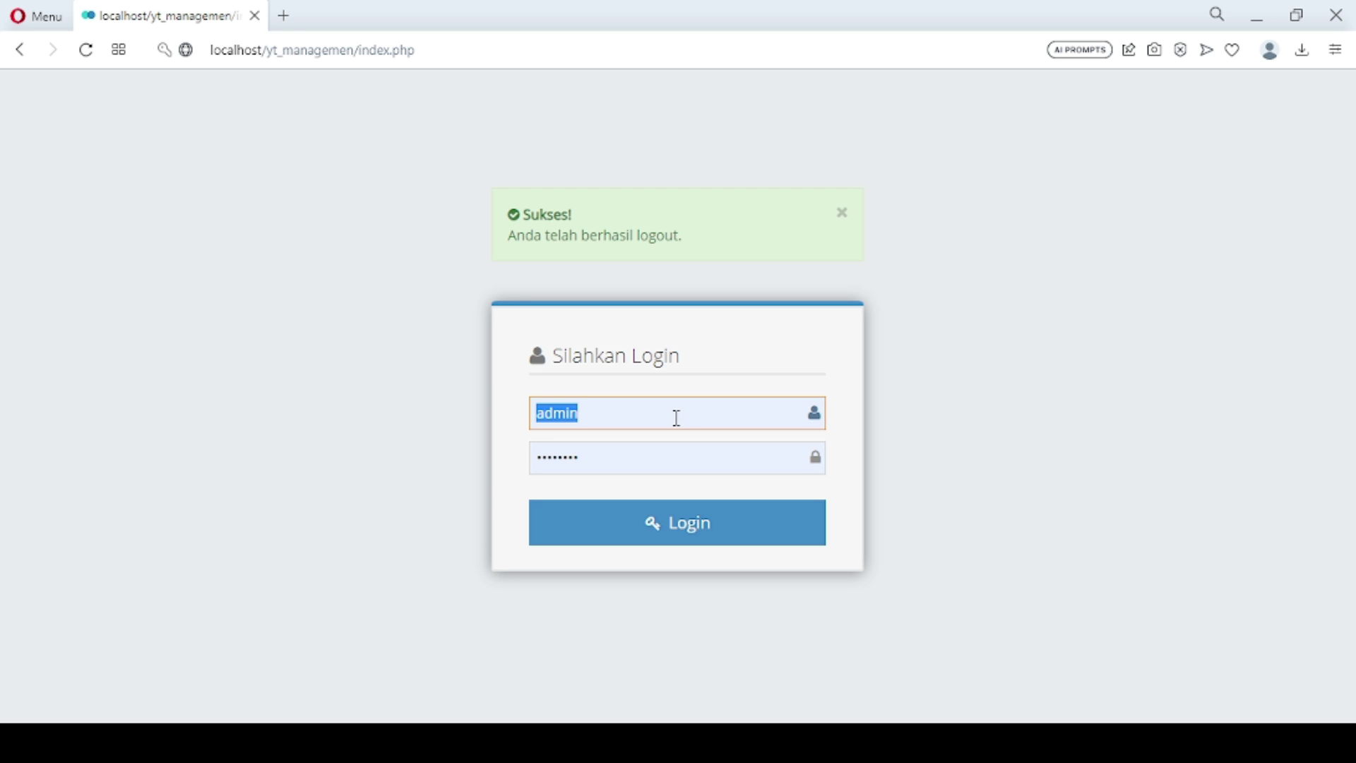
pyautogui.write('gudang')
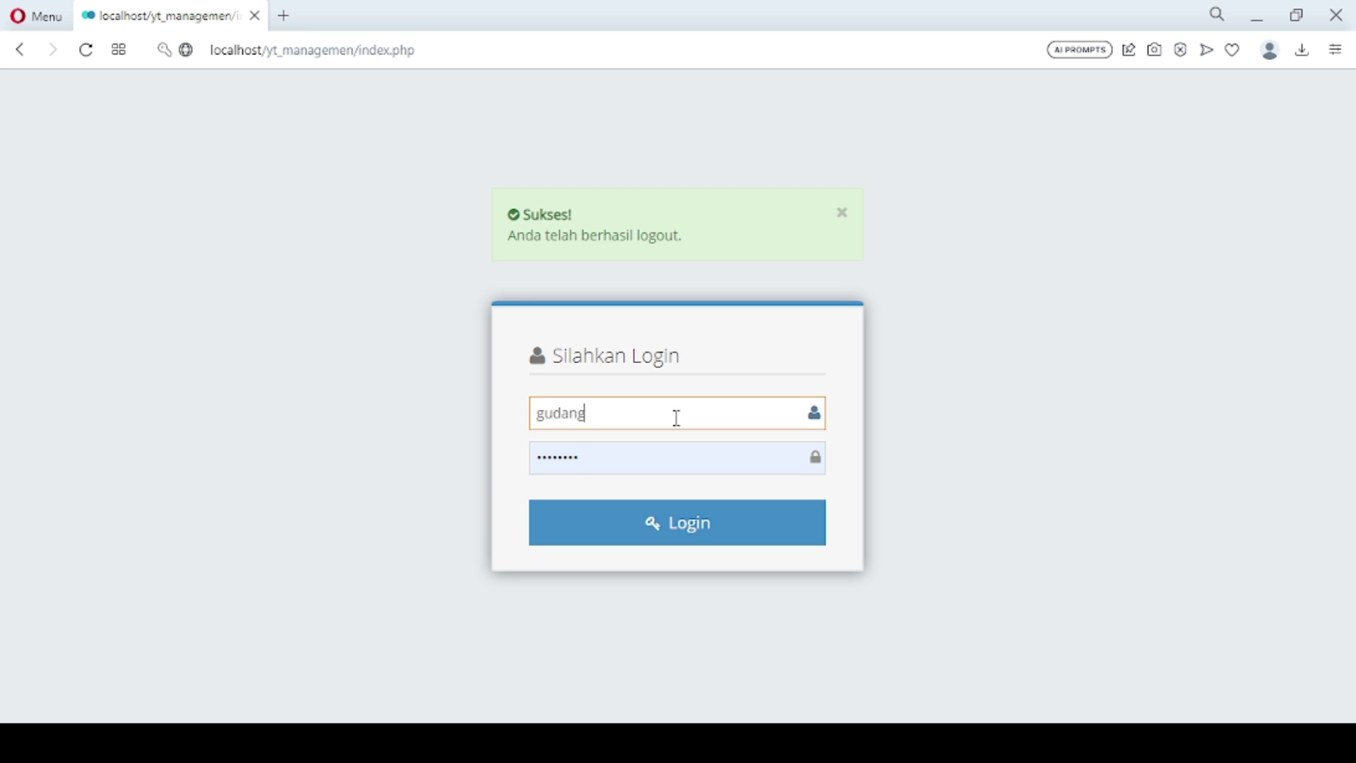
pyautogui.press('Tab')
pyautogui.write('password')
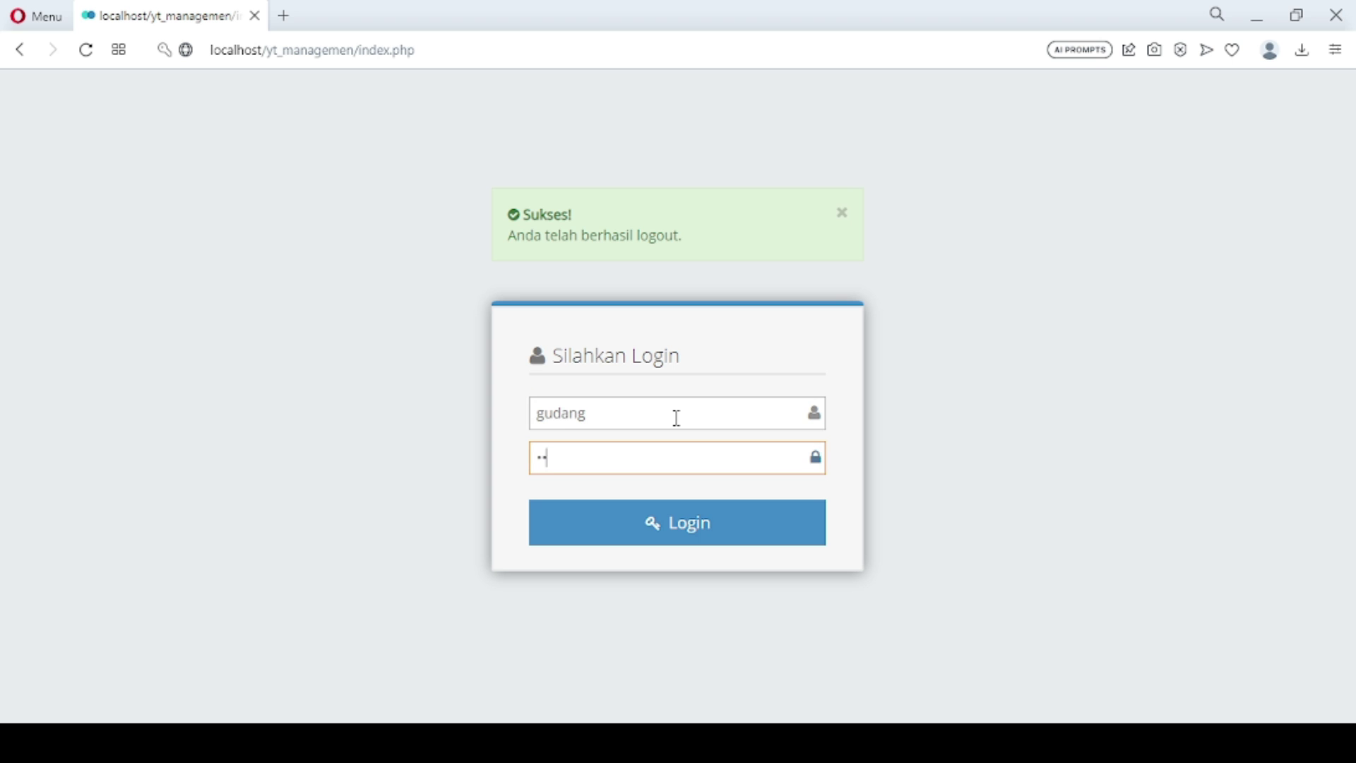
pyautogui.press('Return')
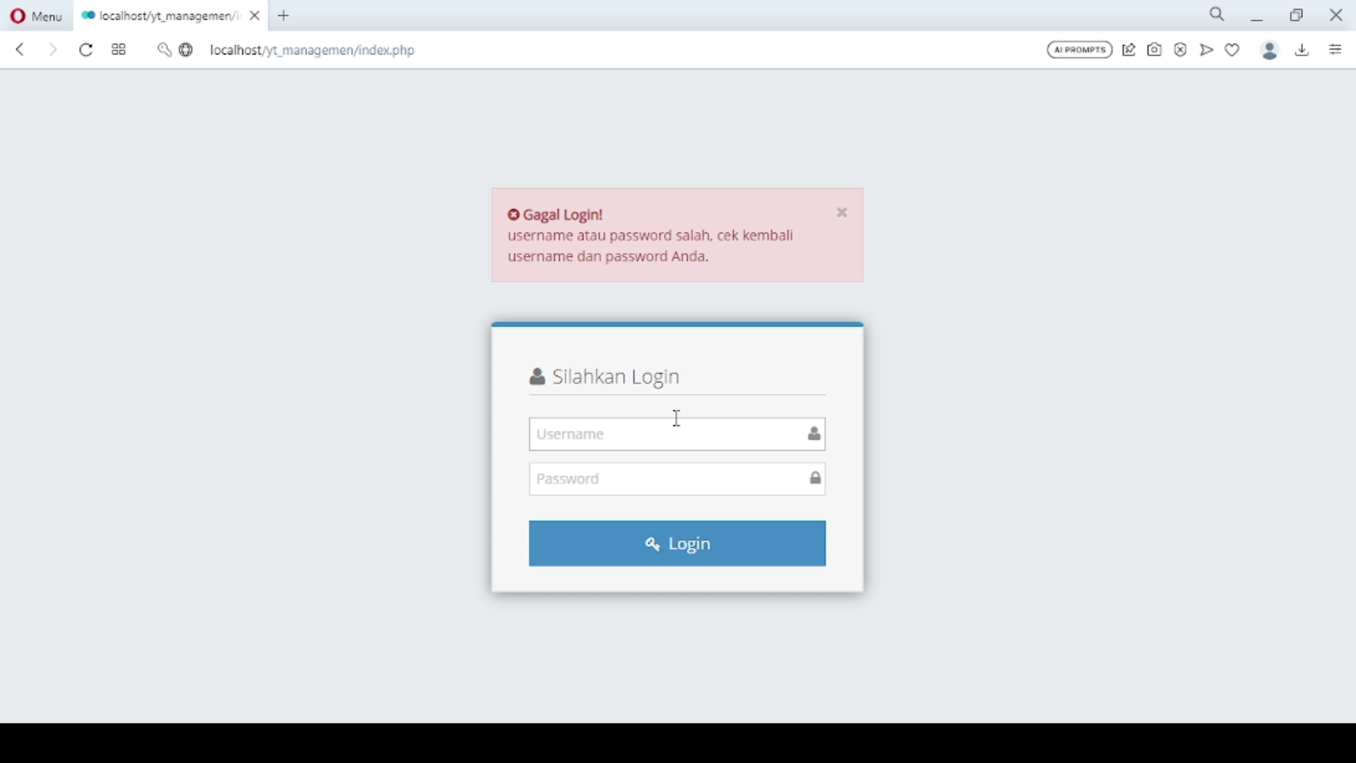
pyautogui.doubleClick(676, 418)
pyautogui.write('gudang')
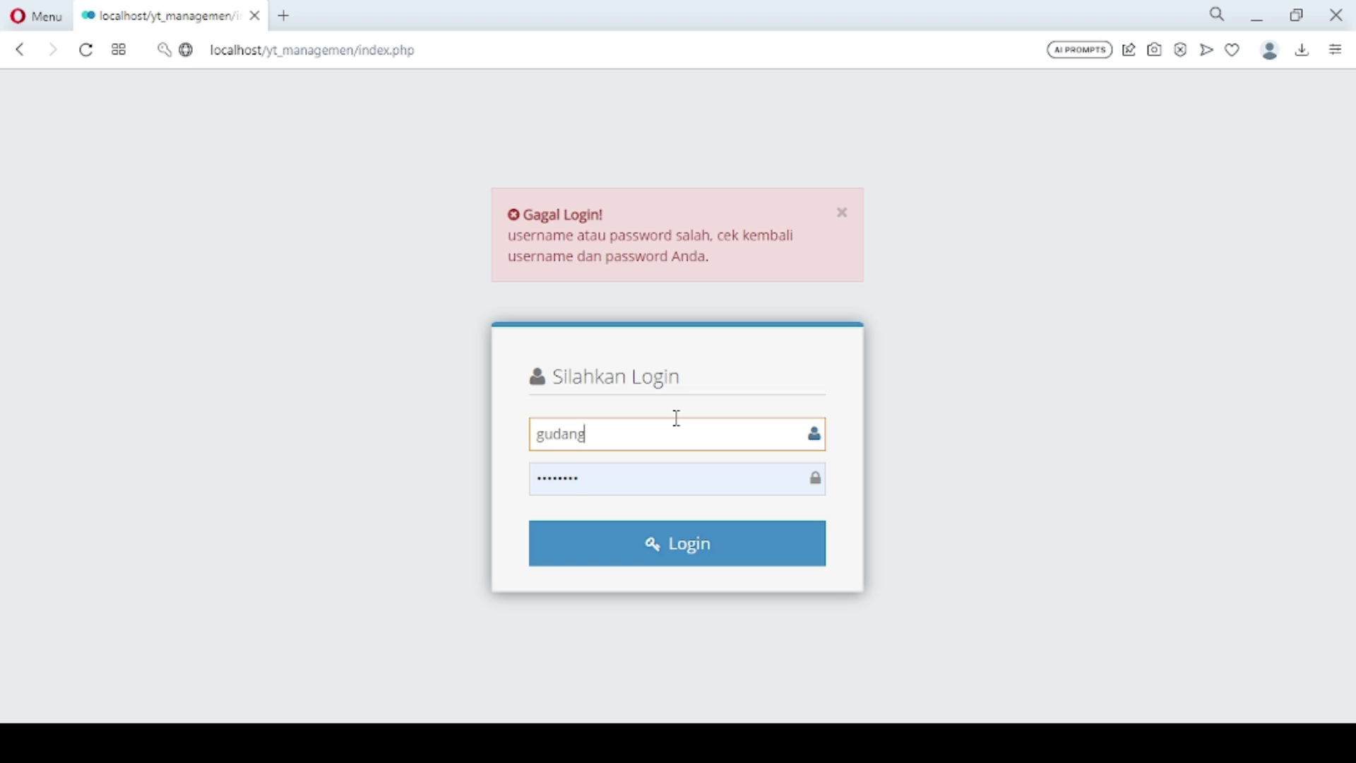
pyautogui.press('Tab')
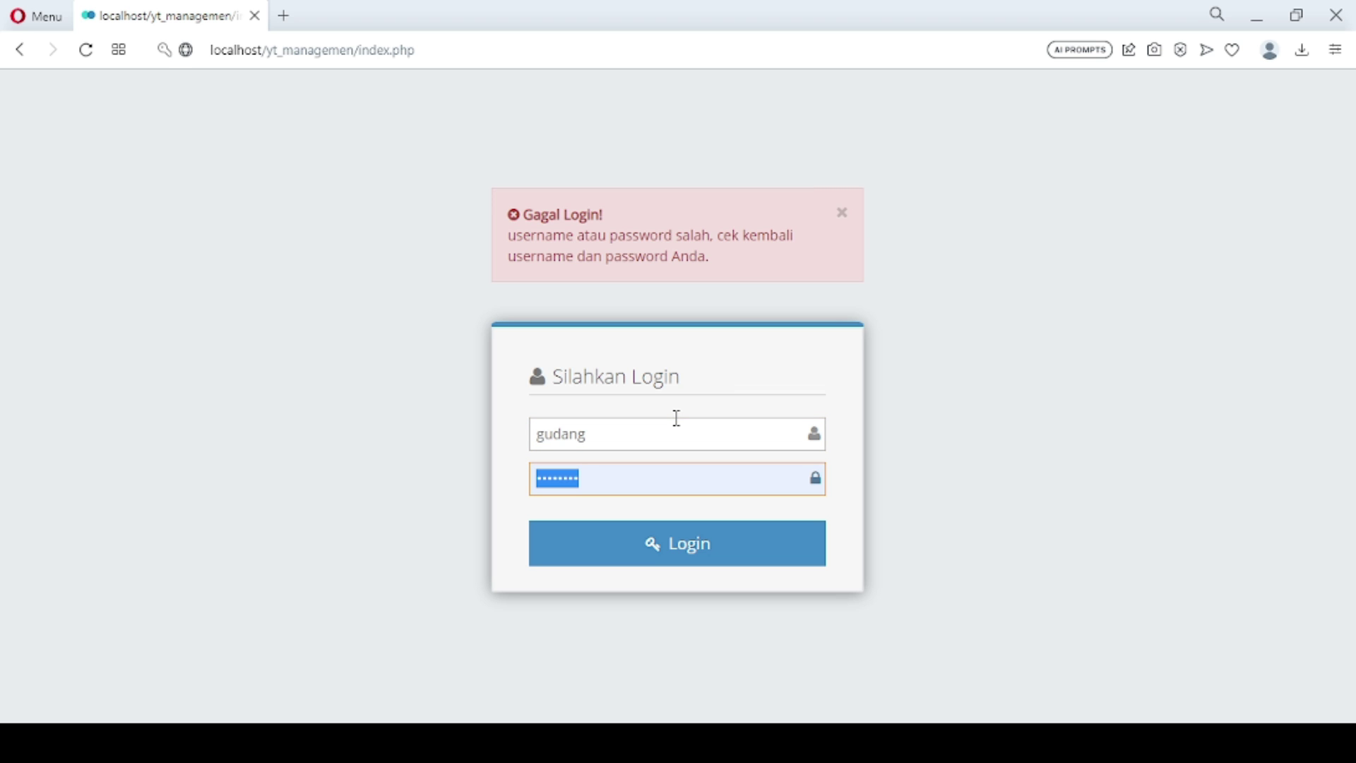
pyautogui.write('gudang123')
pyautogui.press('Return')
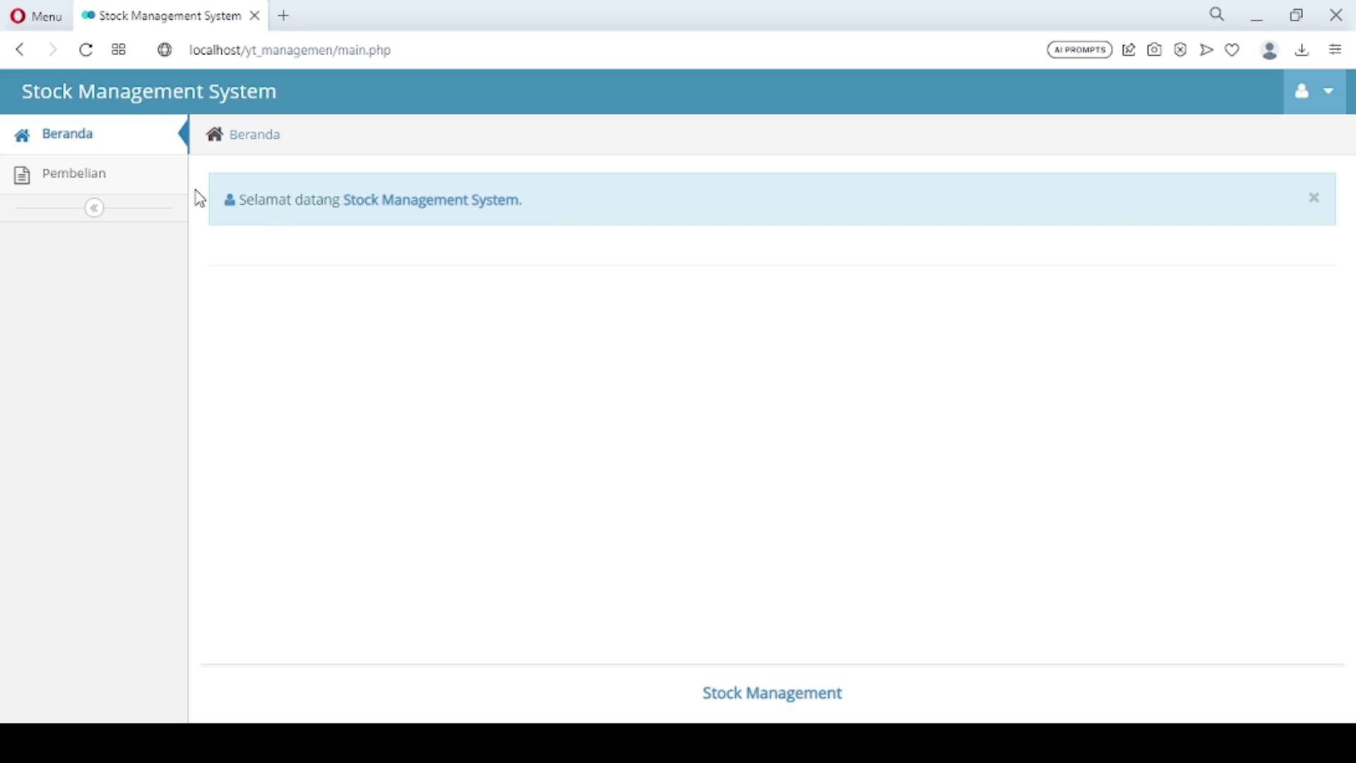
# In the incoming goods transactions, record 100 units of Susu Dancow with its supplier
pyautogui.click(142, 182)
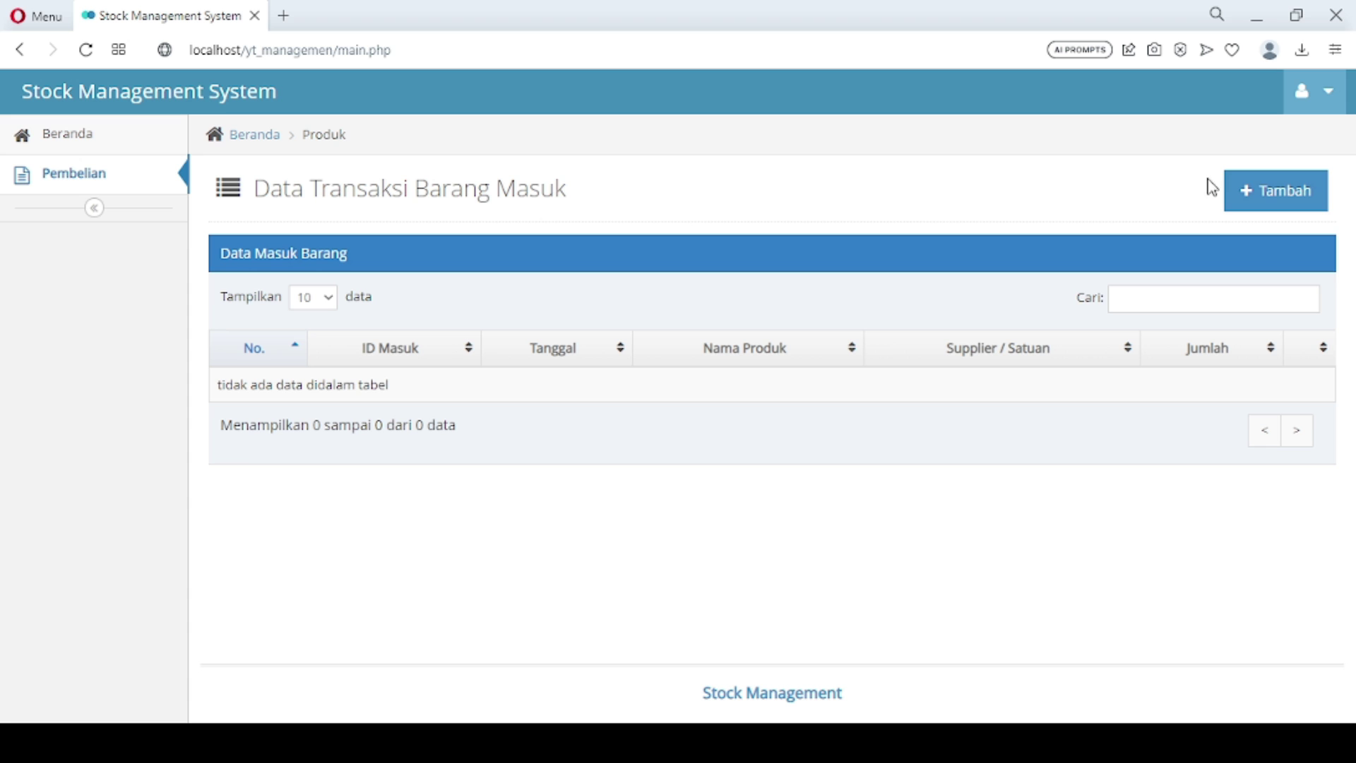
pyautogui.click(1234, 195)
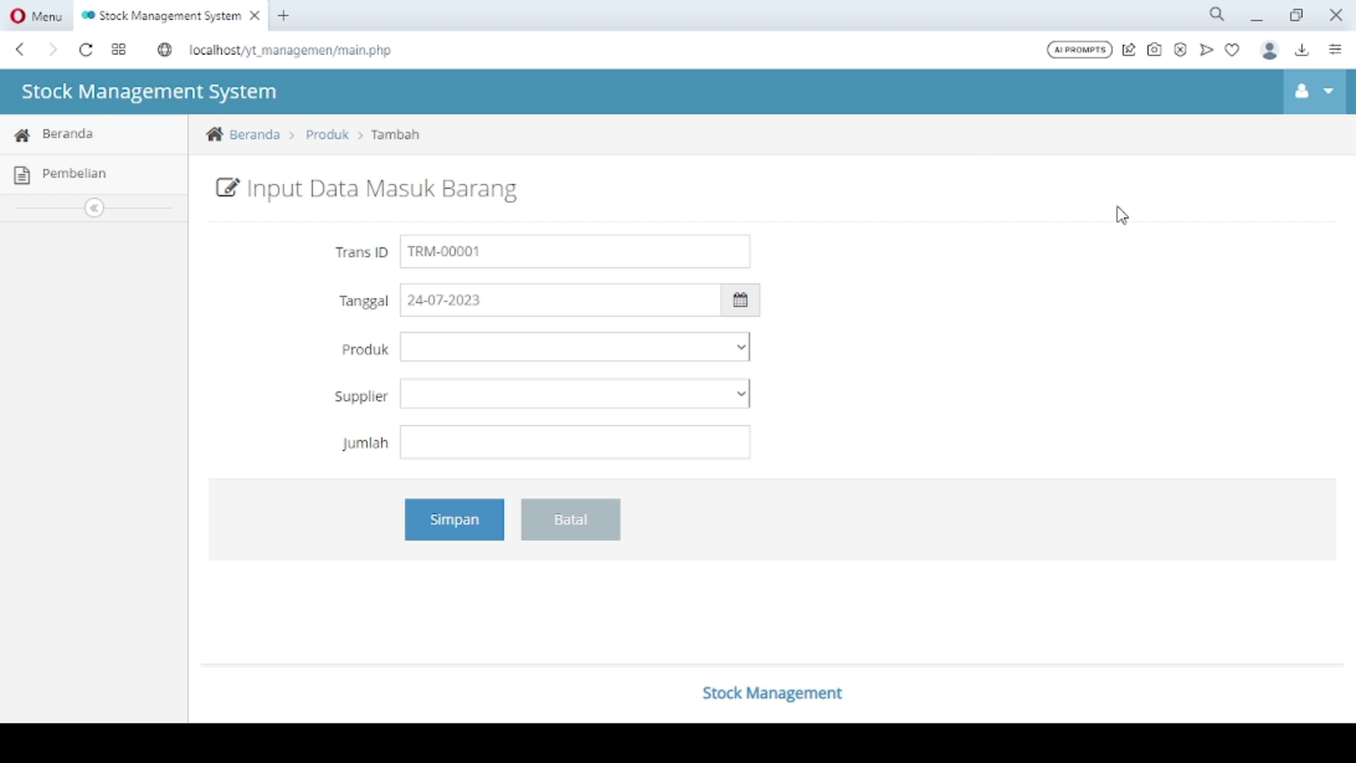
pyautogui.click(563, 355)
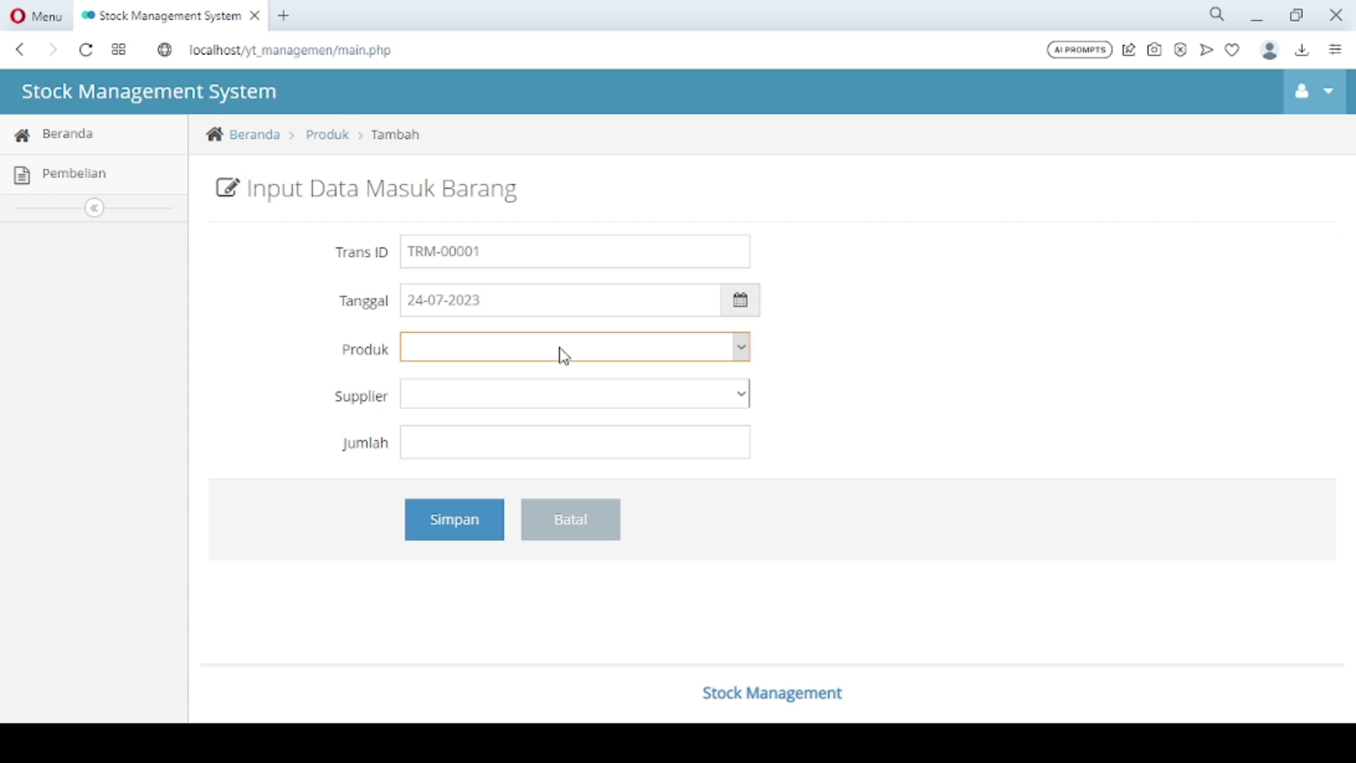
pyautogui.click(546, 395)
pyautogui.click(546, 396)
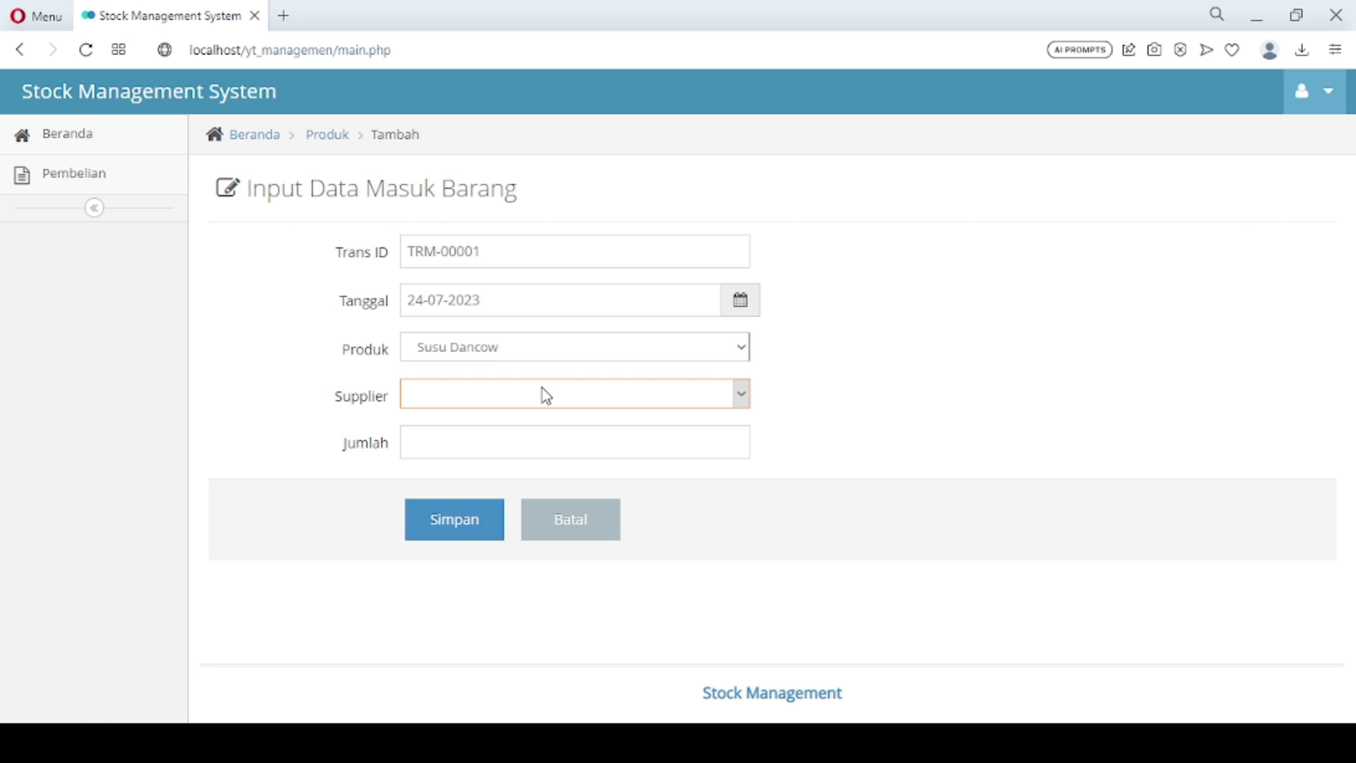
pyautogui.click(537, 440)
pyautogui.click(478, 444)
pyautogui.write('0')
pyautogui.press('BackSpace')
pyautogui.write('100')
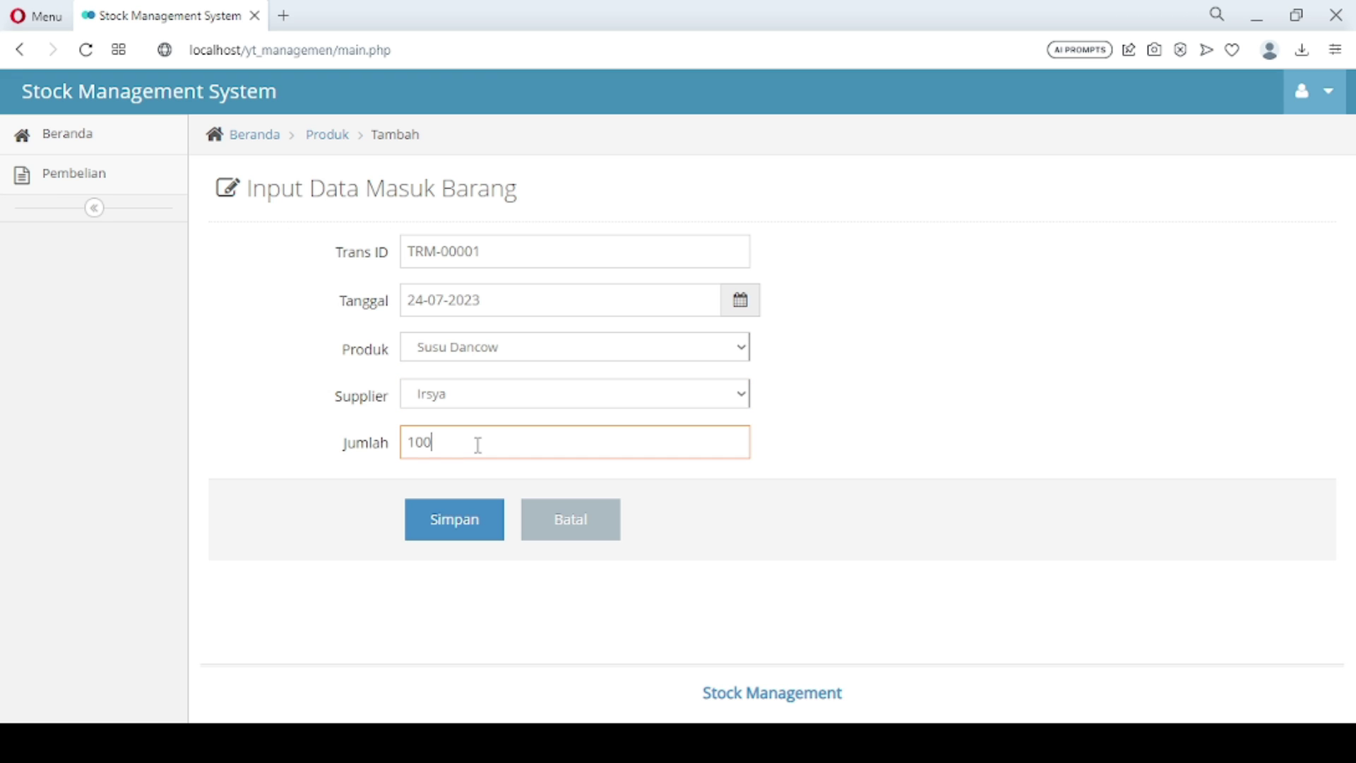
pyautogui.click(460, 523)
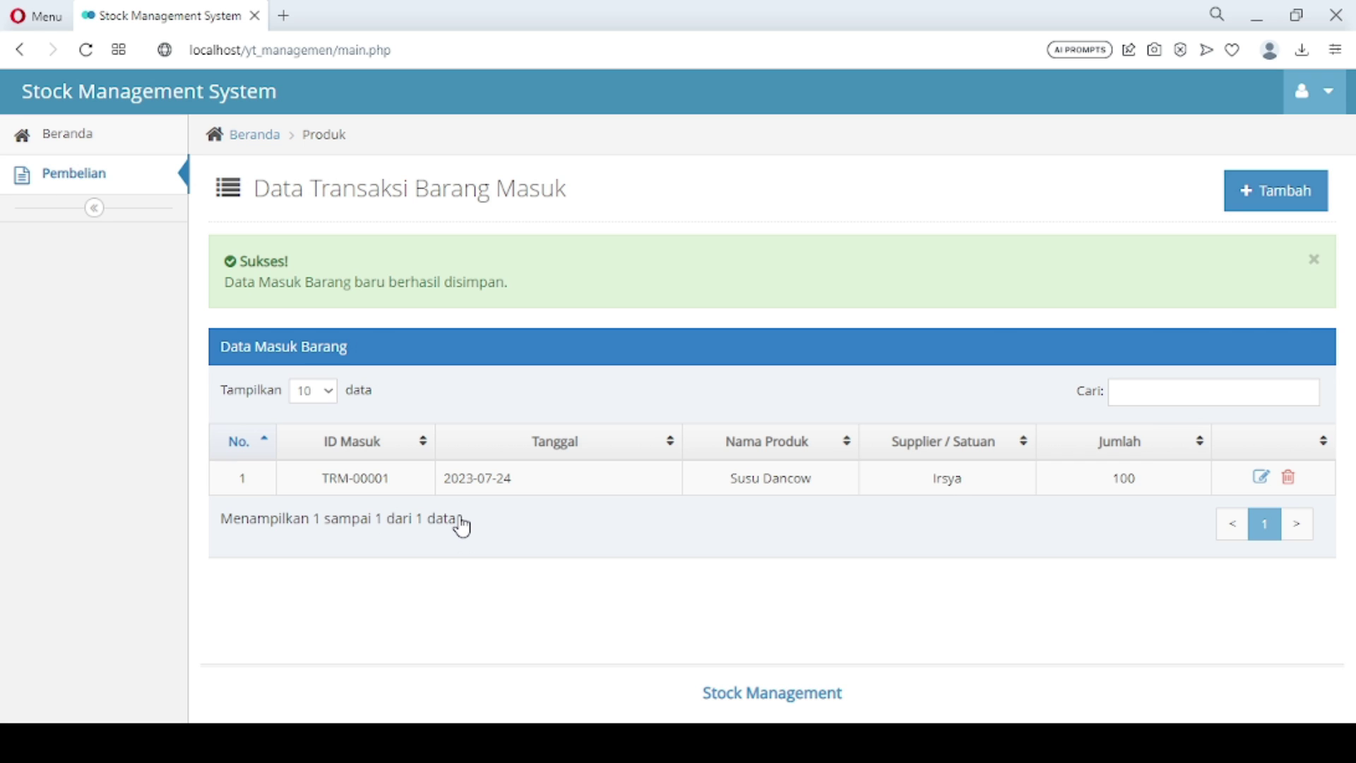
# Record an incoming transaction of 100 units of Susu Indomilk
pyautogui.click(1265, 204)
pyautogui.click(565, 353)
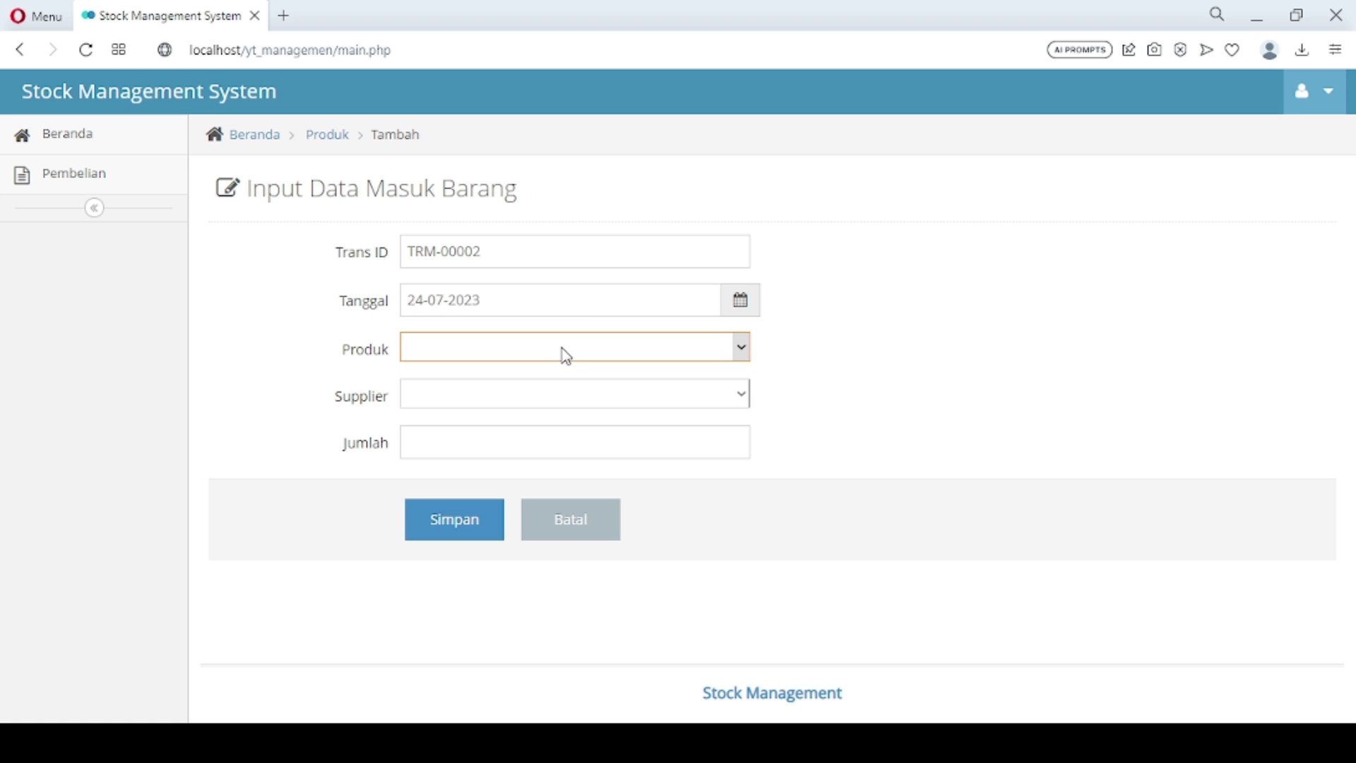
pyautogui.click(531, 419)
pyautogui.click(477, 395)
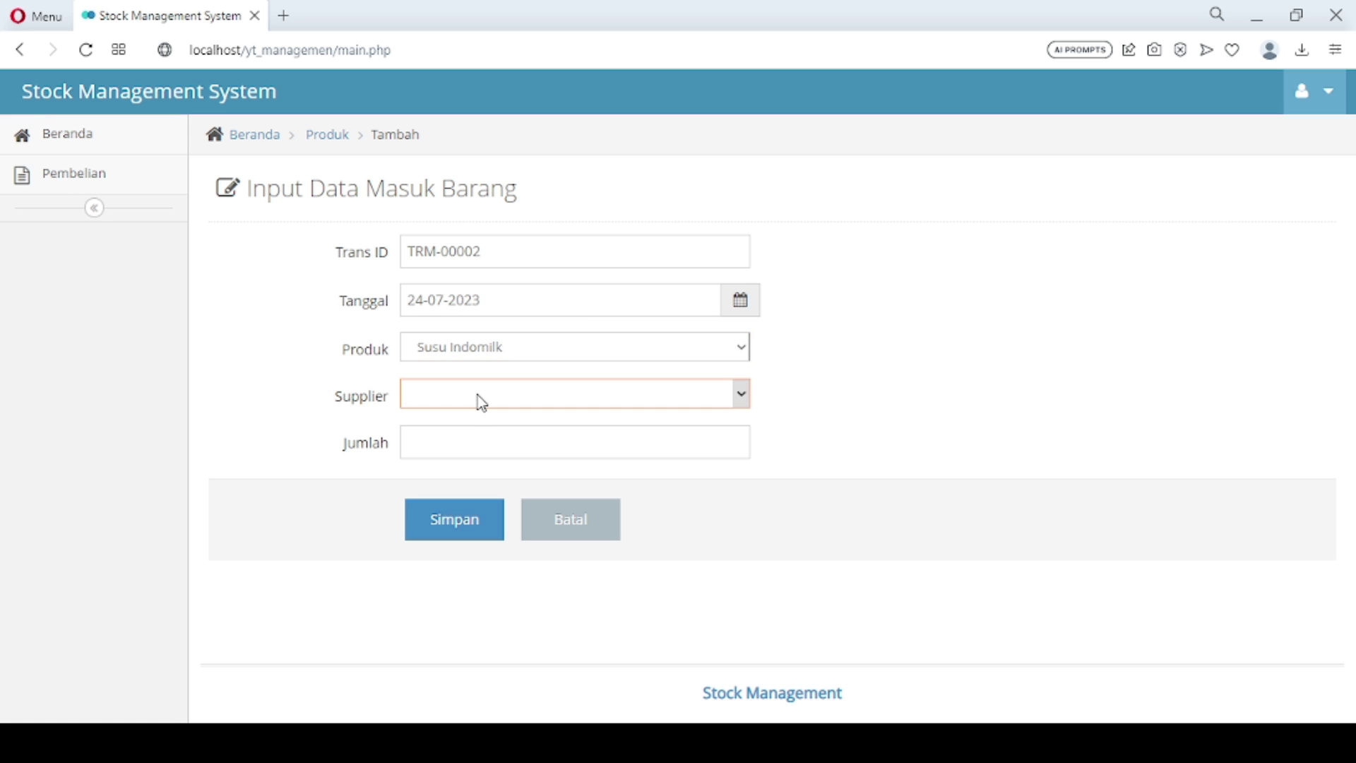
pyautogui.press('Down')
pyautogui.click(472, 446)
pyautogui.write('0')
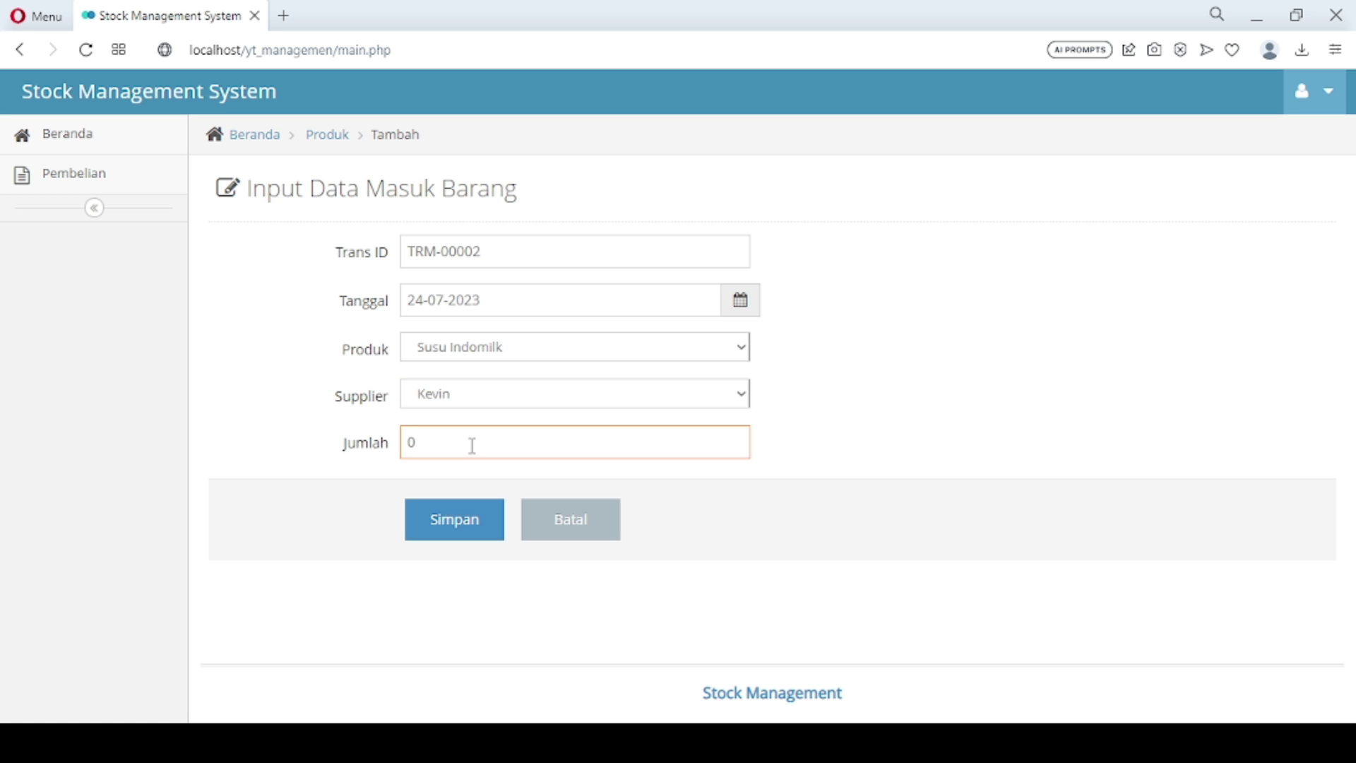
pyautogui.write('100')
pyautogui.click(466, 533)
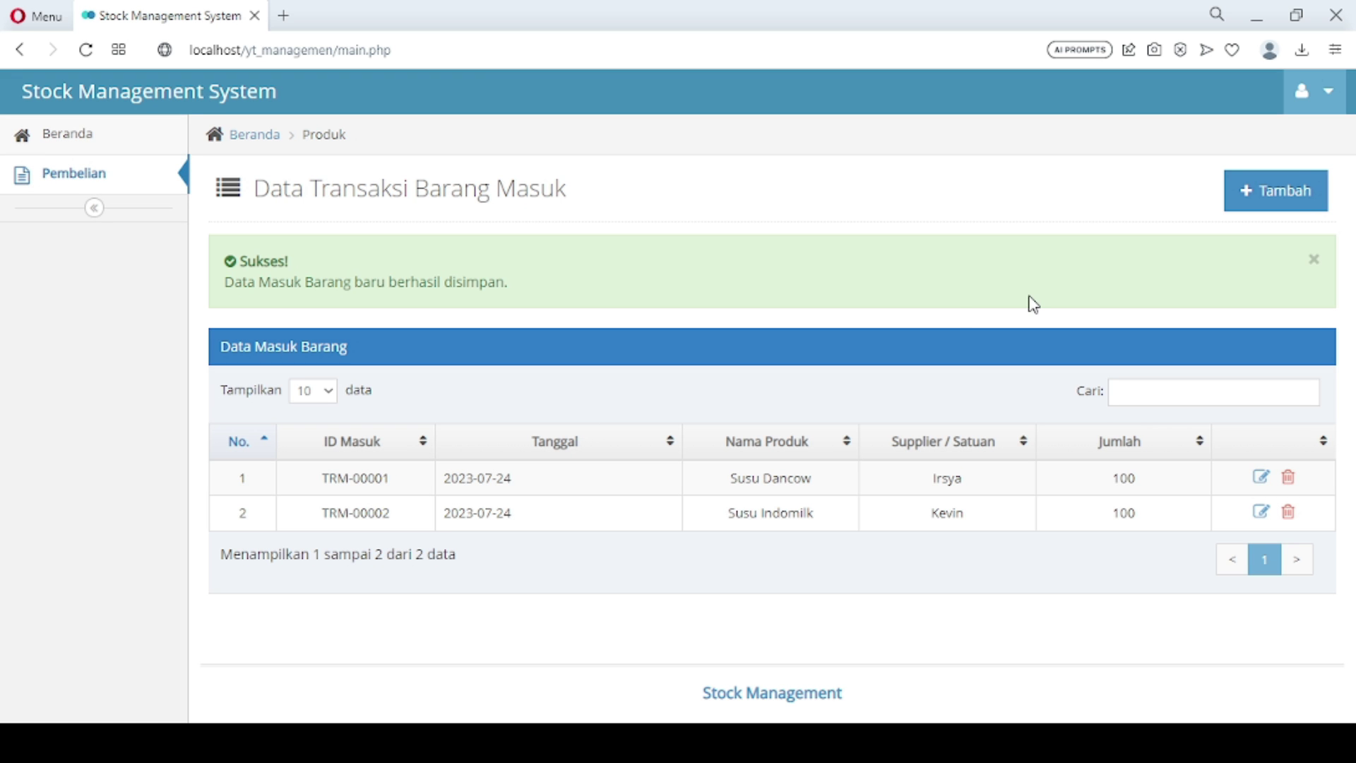
# Record 100 units of Pampers Momy Poko incoming from supplier Irsya
pyautogui.click(1285, 189)
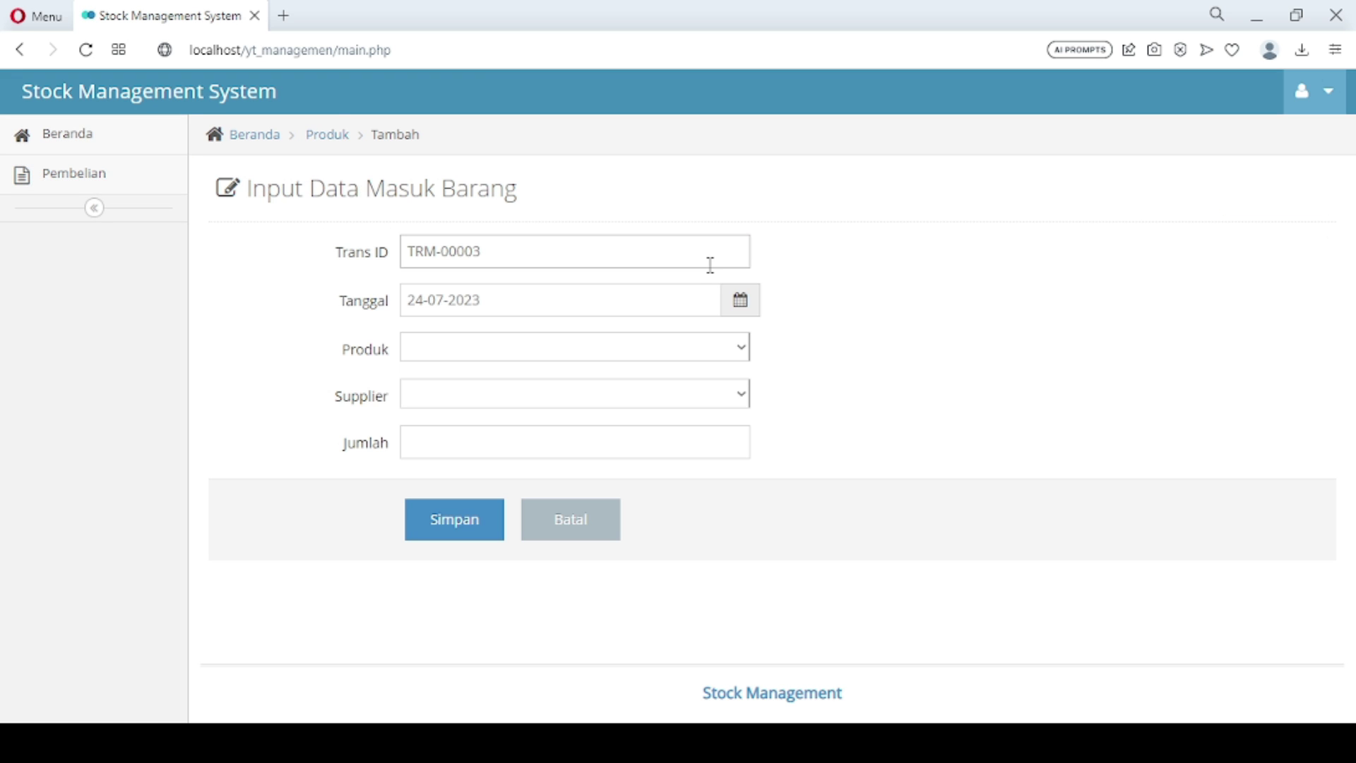
pyautogui.click(546, 356)
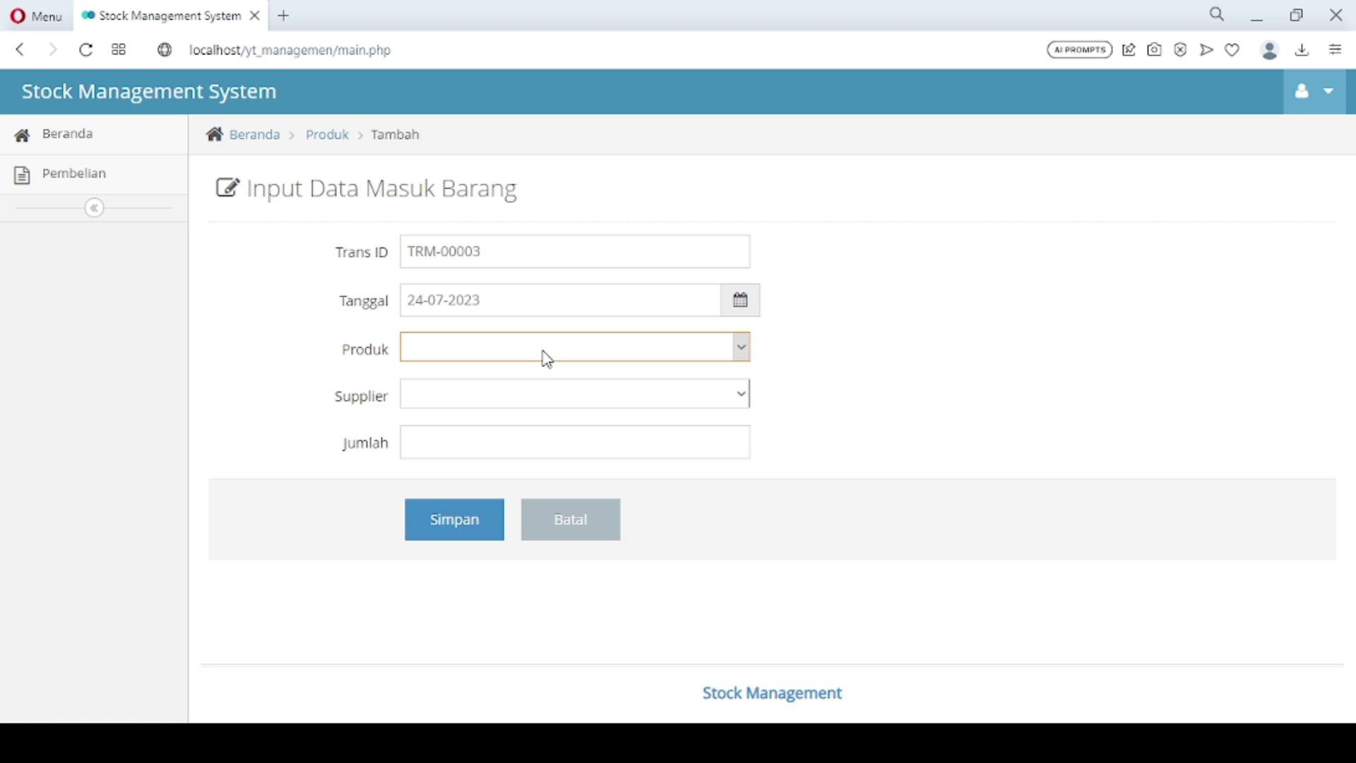
pyautogui.click(528, 439)
pyautogui.click(485, 400)
pyautogui.click(484, 440)
pyautogui.click(481, 430)
pyautogui.write('100')
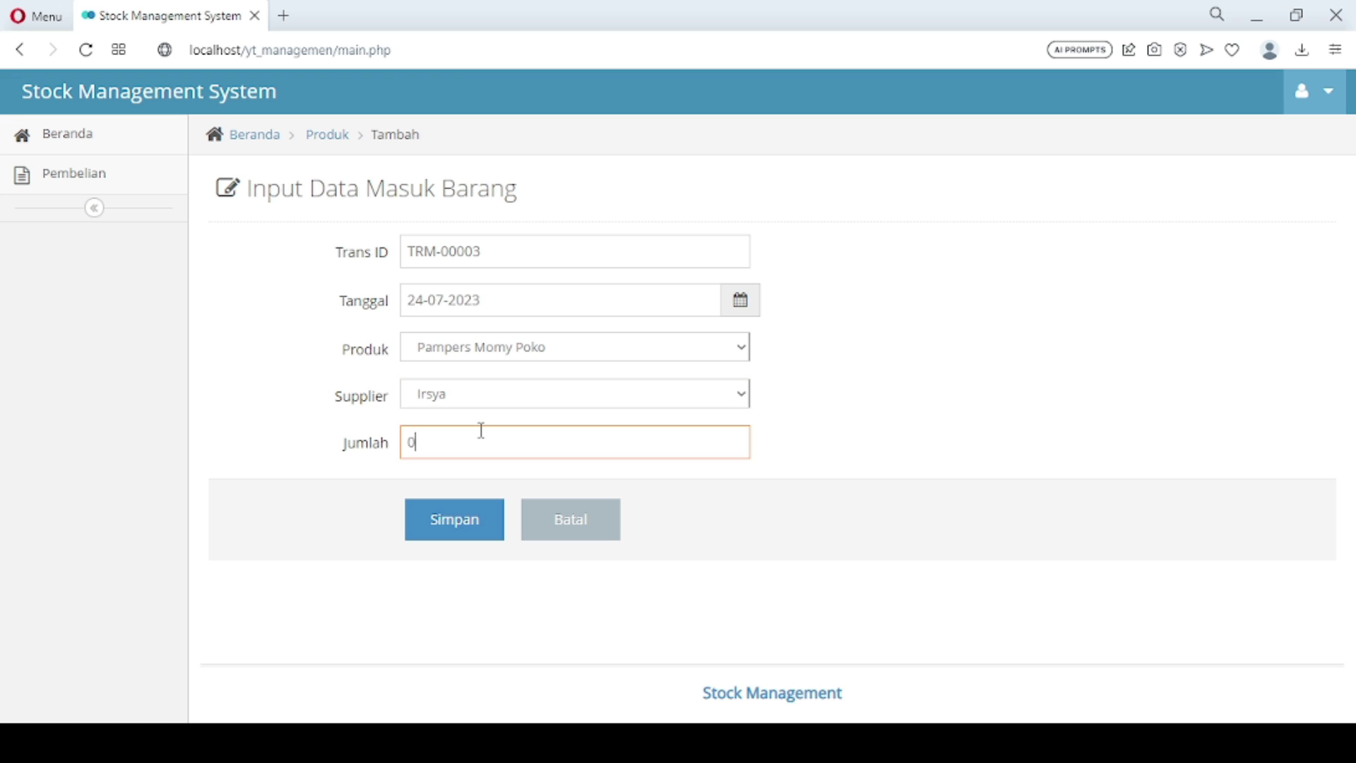
pyautogui.click(466, 529)
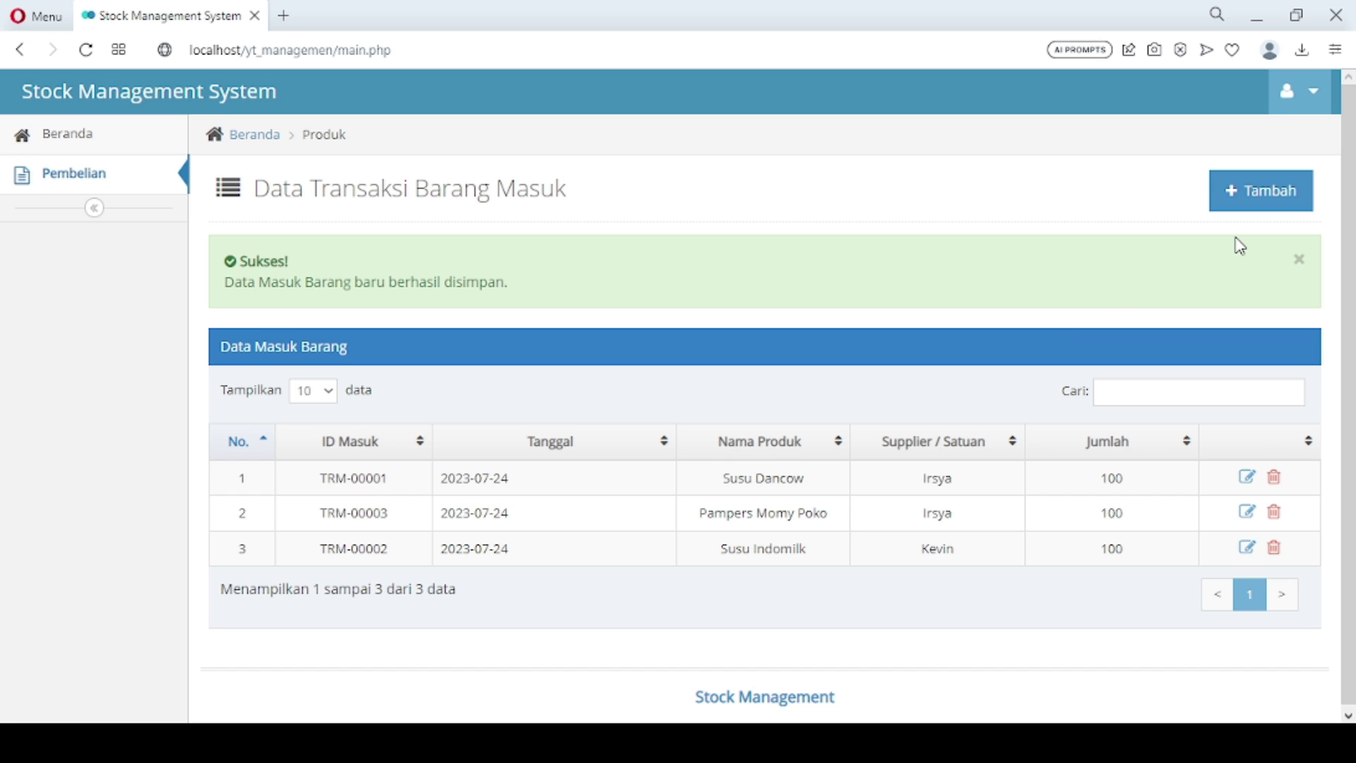
# Record 100 units of Djarum Super incoming from supplier Kevin
pyautogui.click(1261, 200)
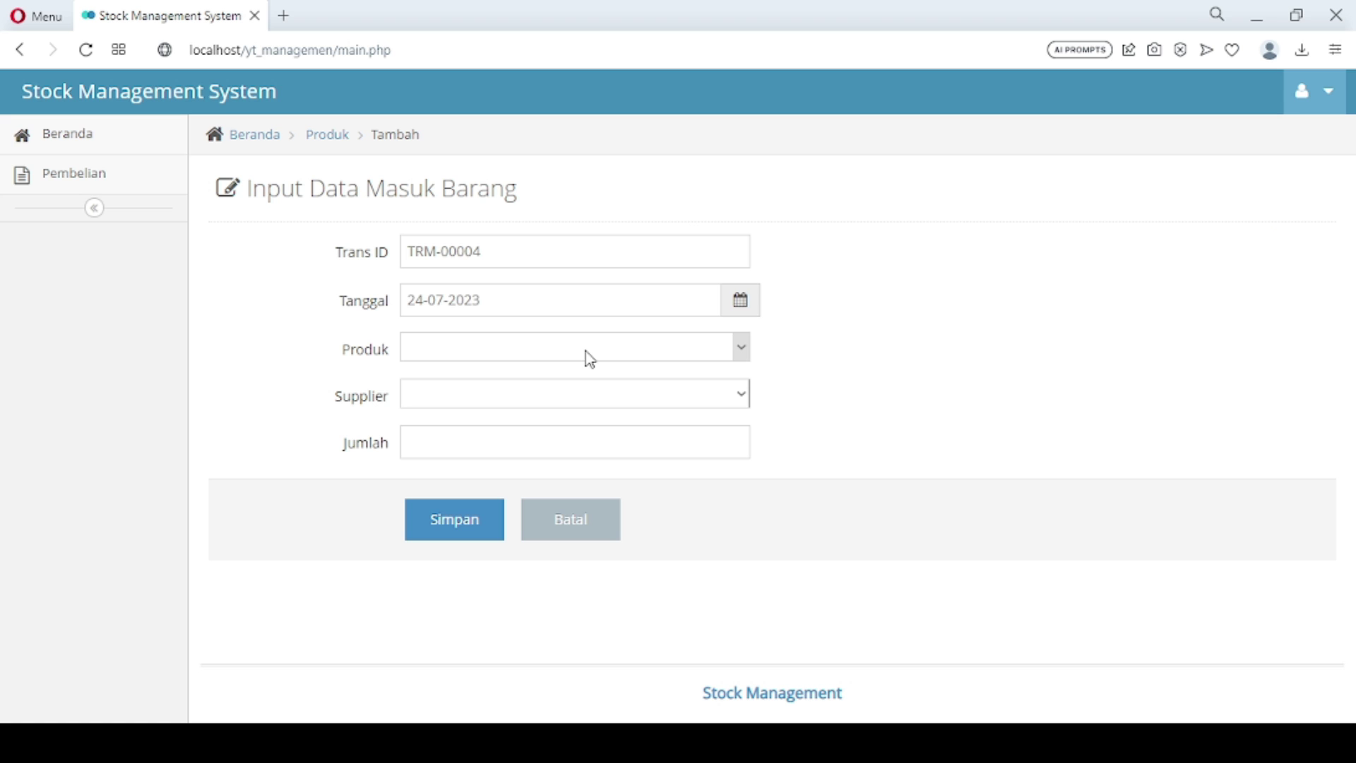
pyautogui.click(546, 354)
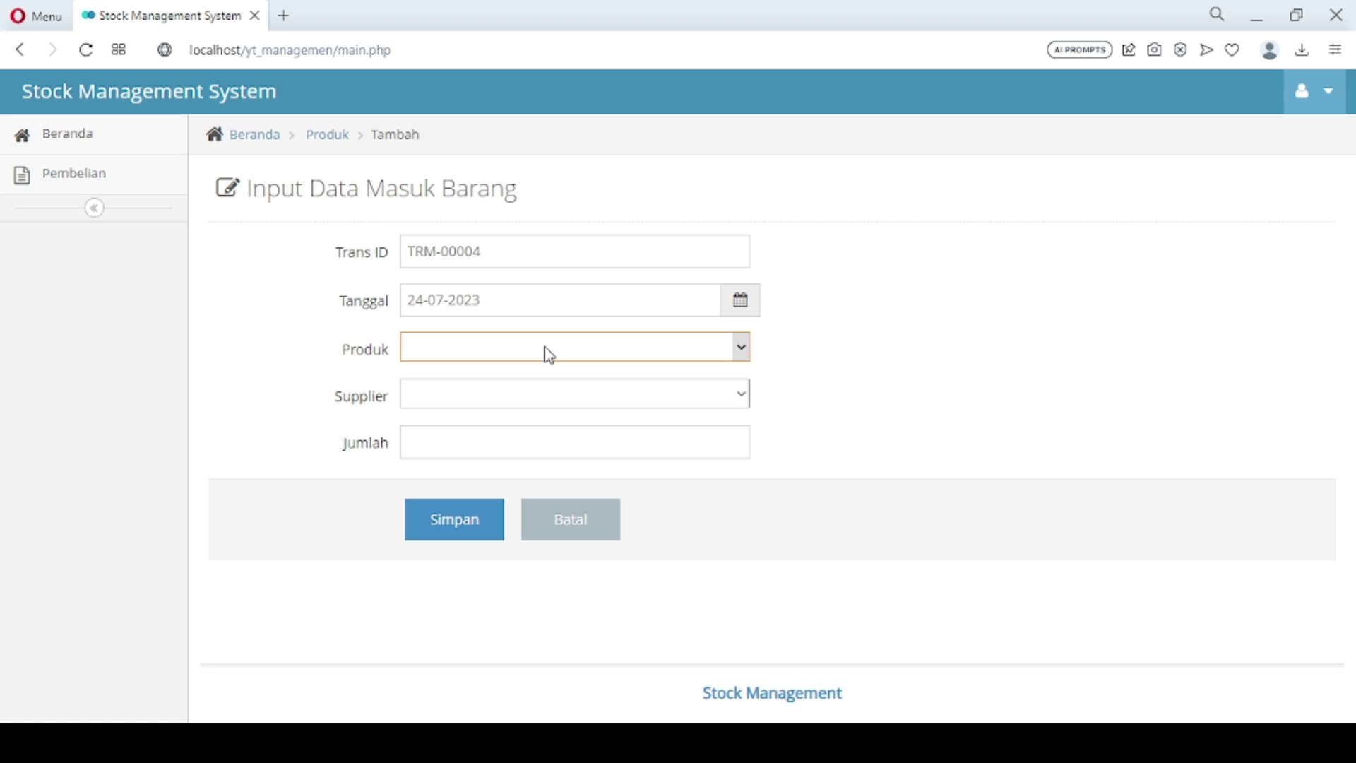
pyautogui.click(515, 456)
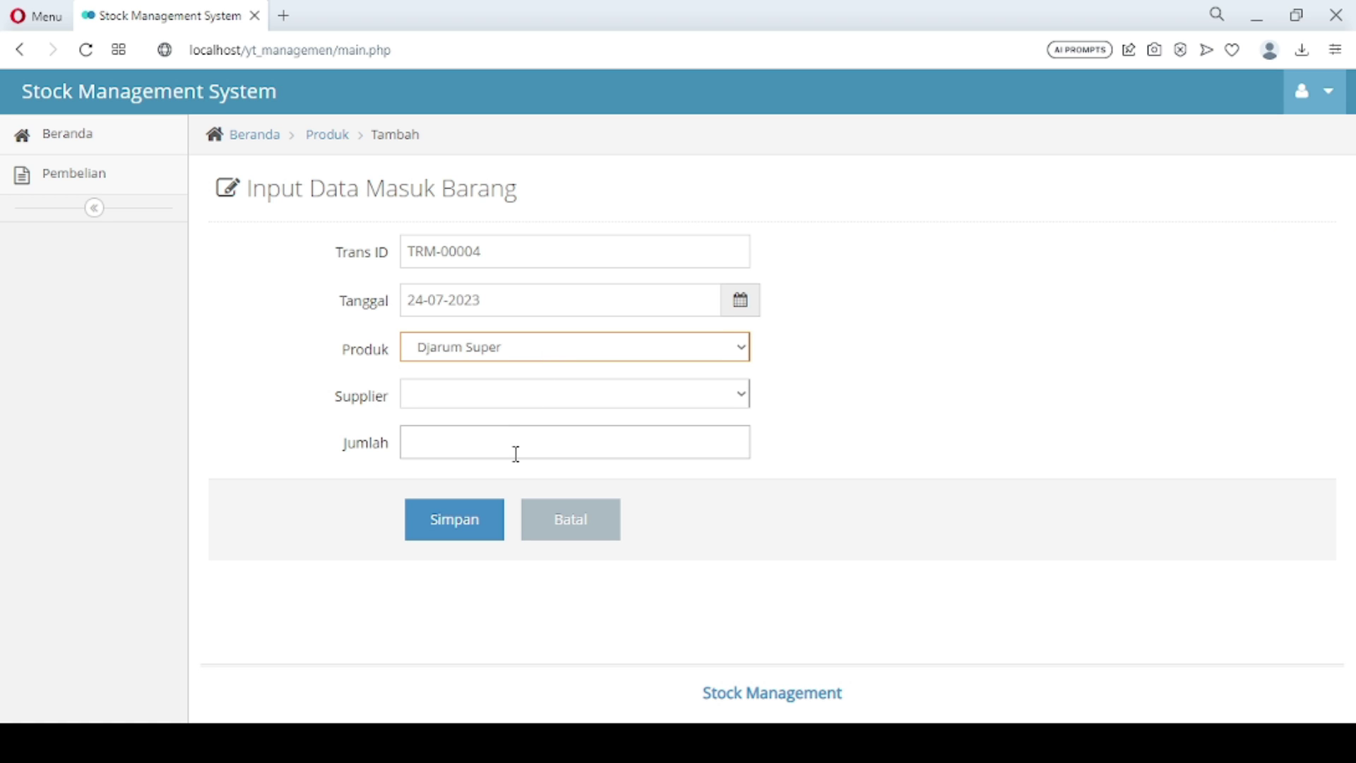
pyautogui.click(495, 399)
pyautogui.click(483, 463)
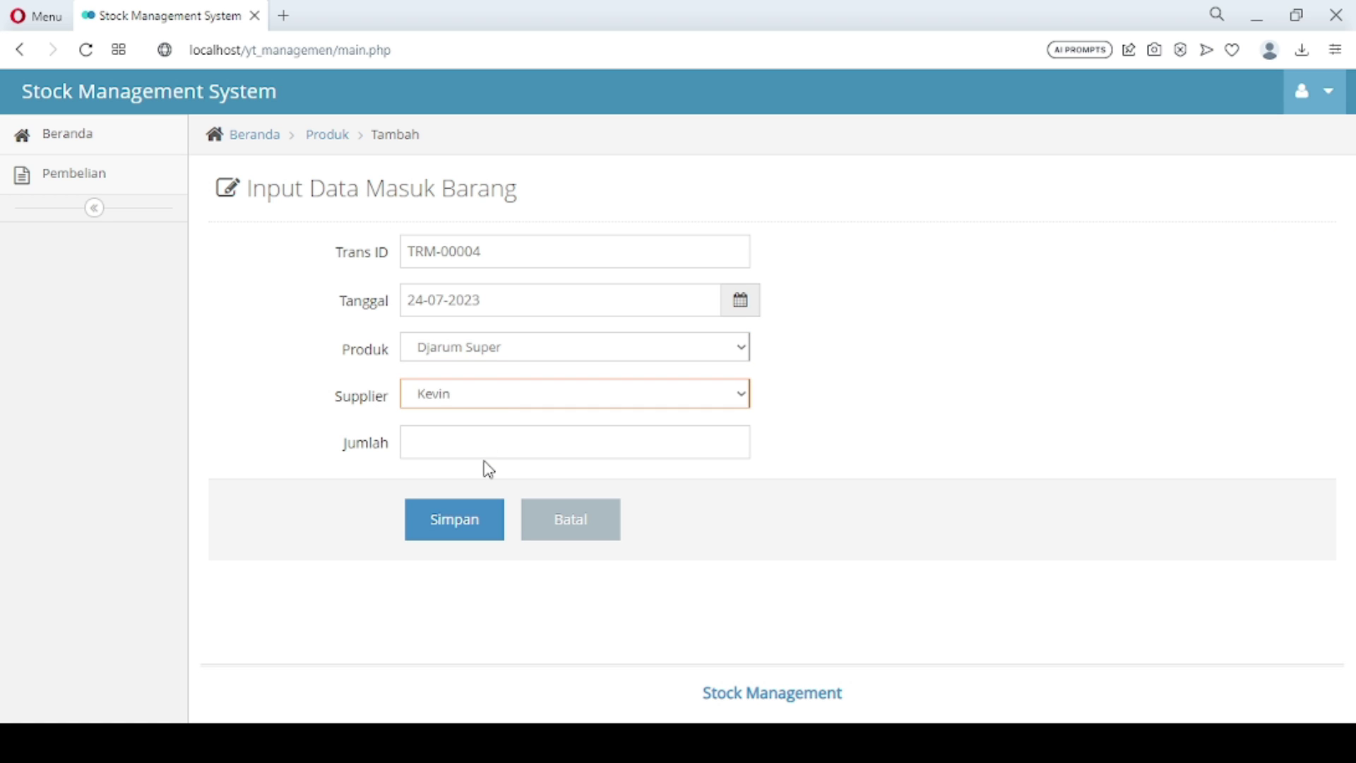
pyautogui.click(478, 448)
pyautogui.write('100')
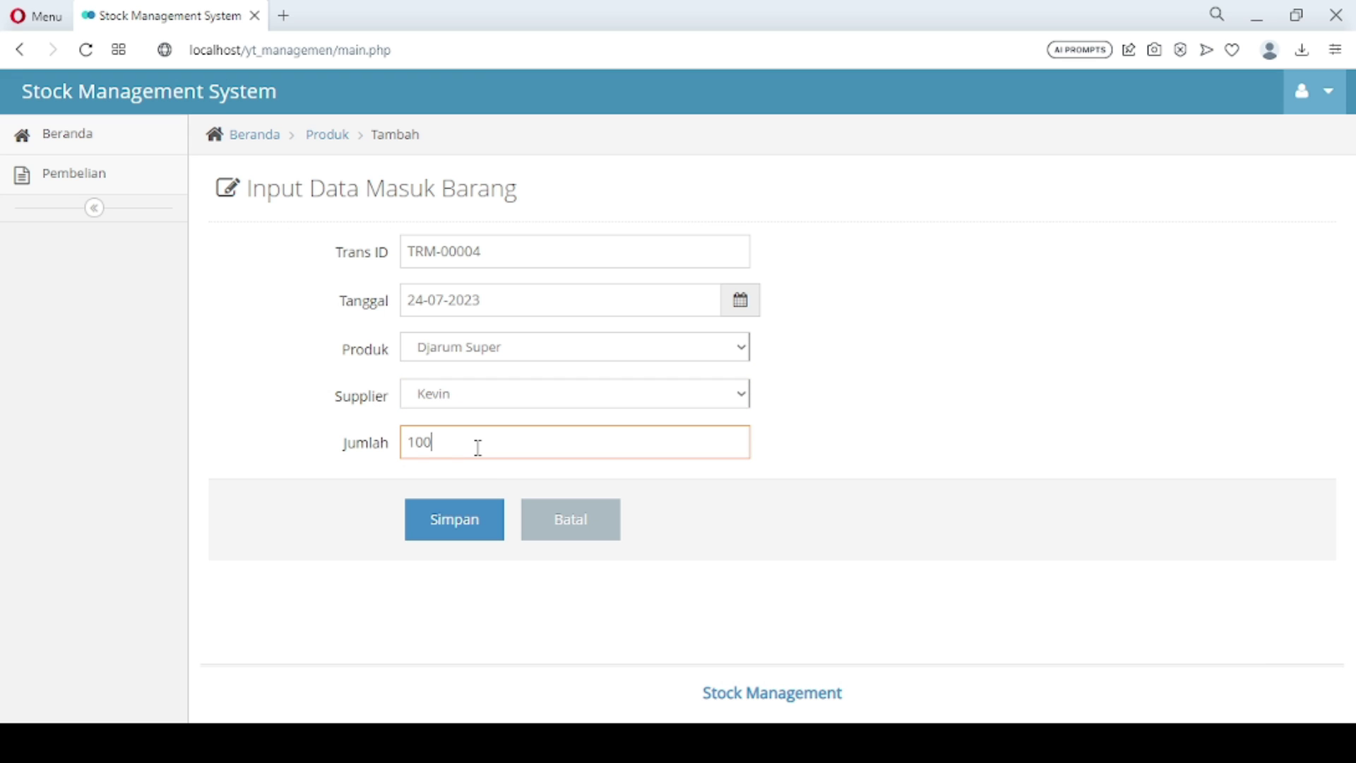
pyautogui.click(469, 524)
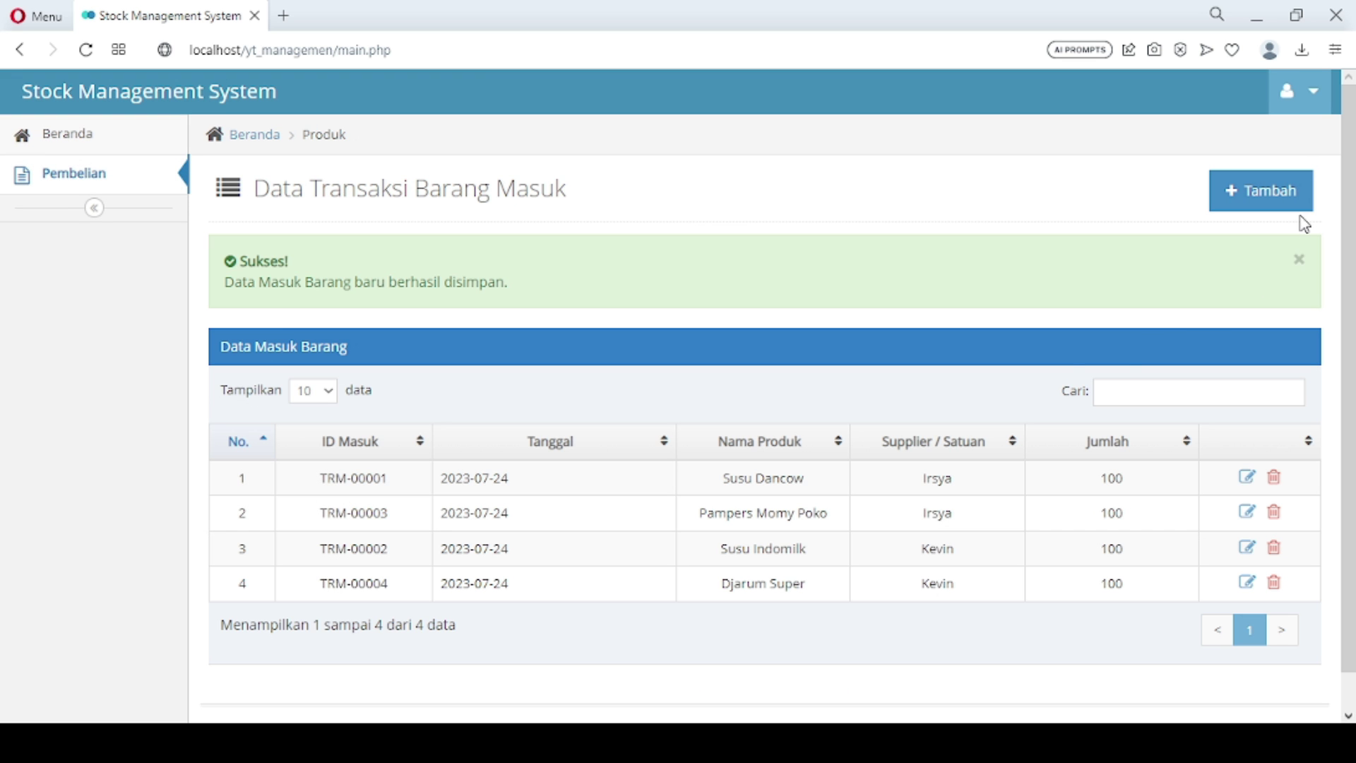
# Record 100 units of Sampoerna Mild incoming from supplier Kevin
pyautogui.click(1270, 207)
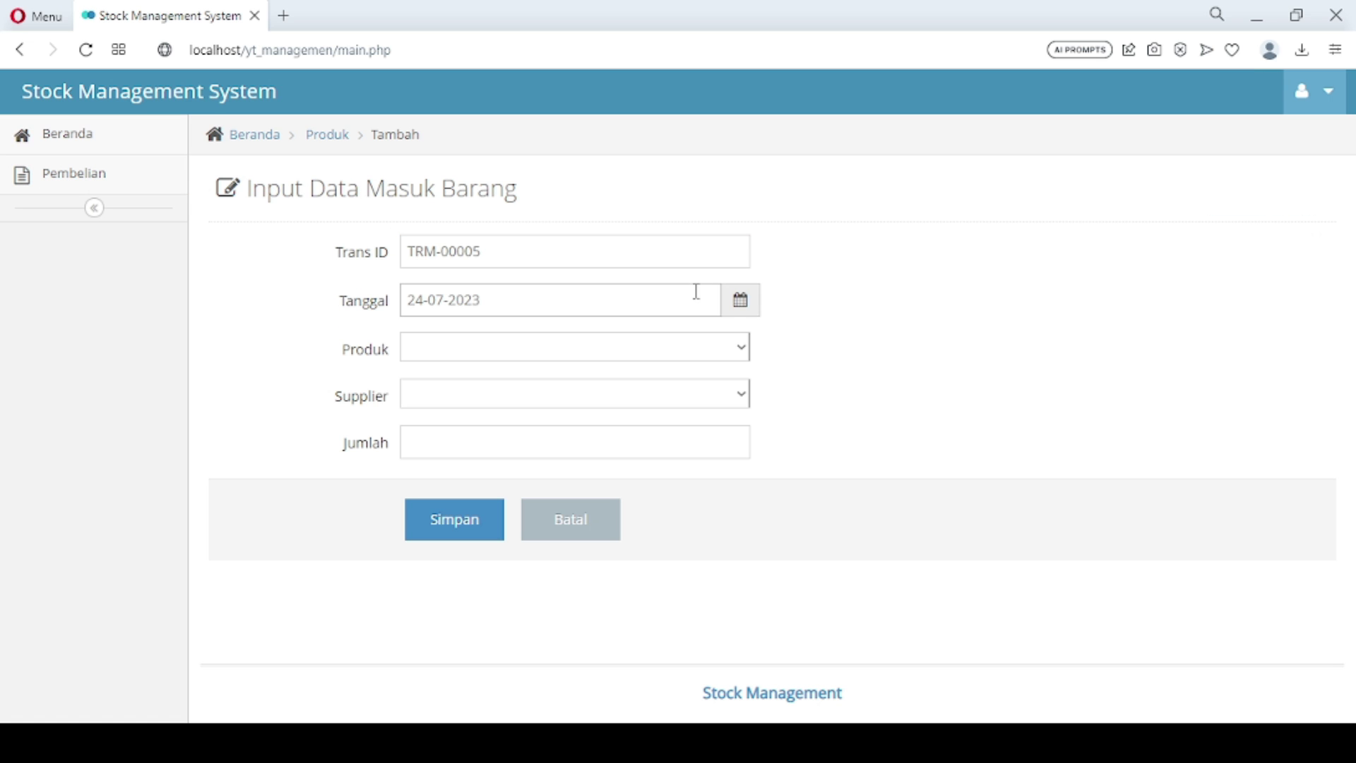
pyautogui.click(547, 472)
pyautogui.click(497, 397)
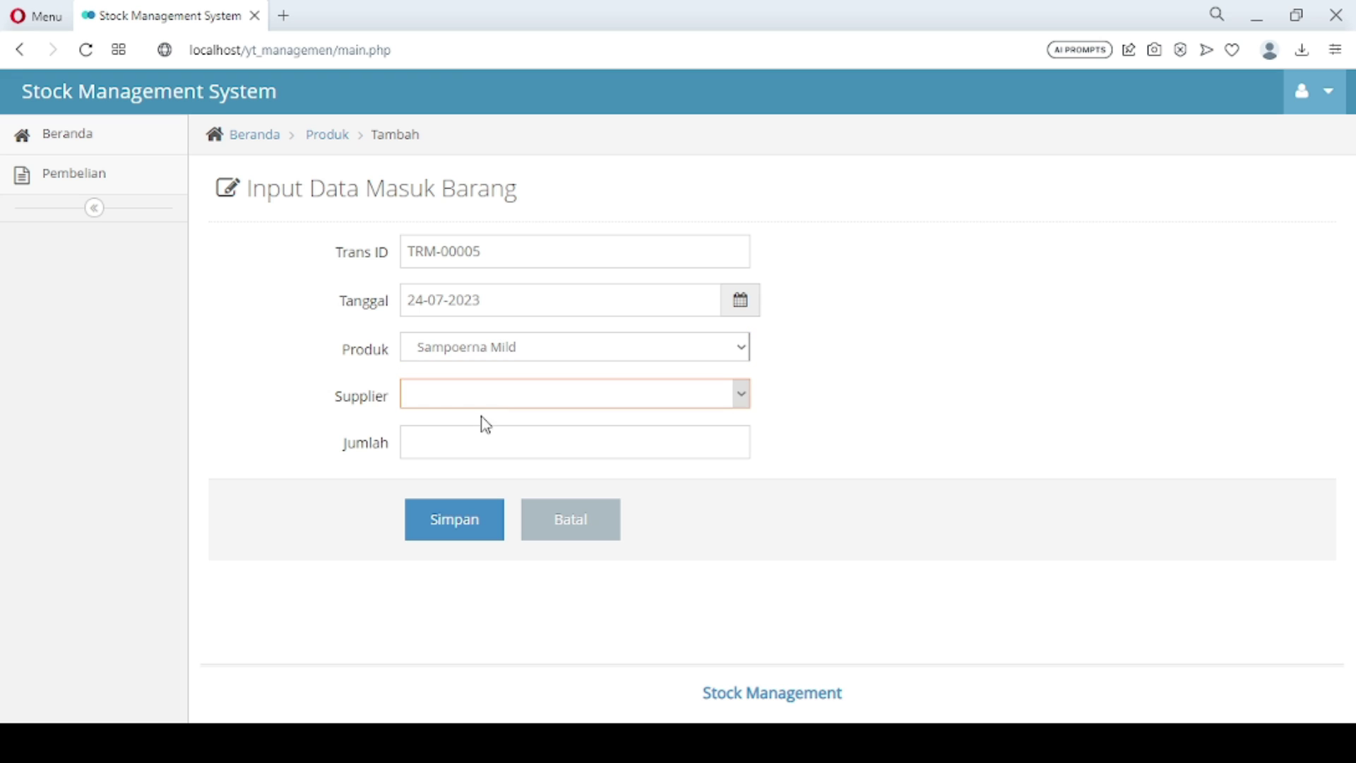
pyautogui.click(476, 466)
pyautogui.click(464, 442)
pyautogui.write('100')
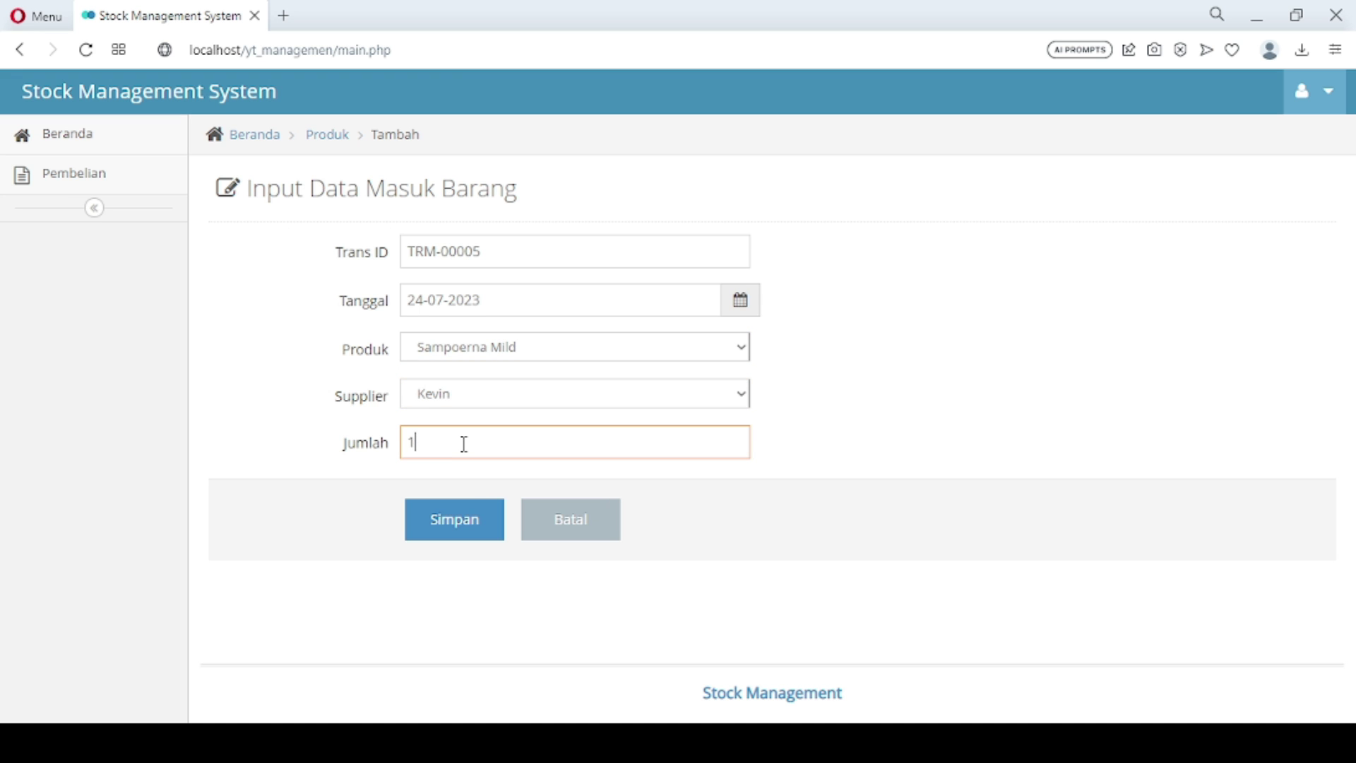
pyautogui.click(458, 526)
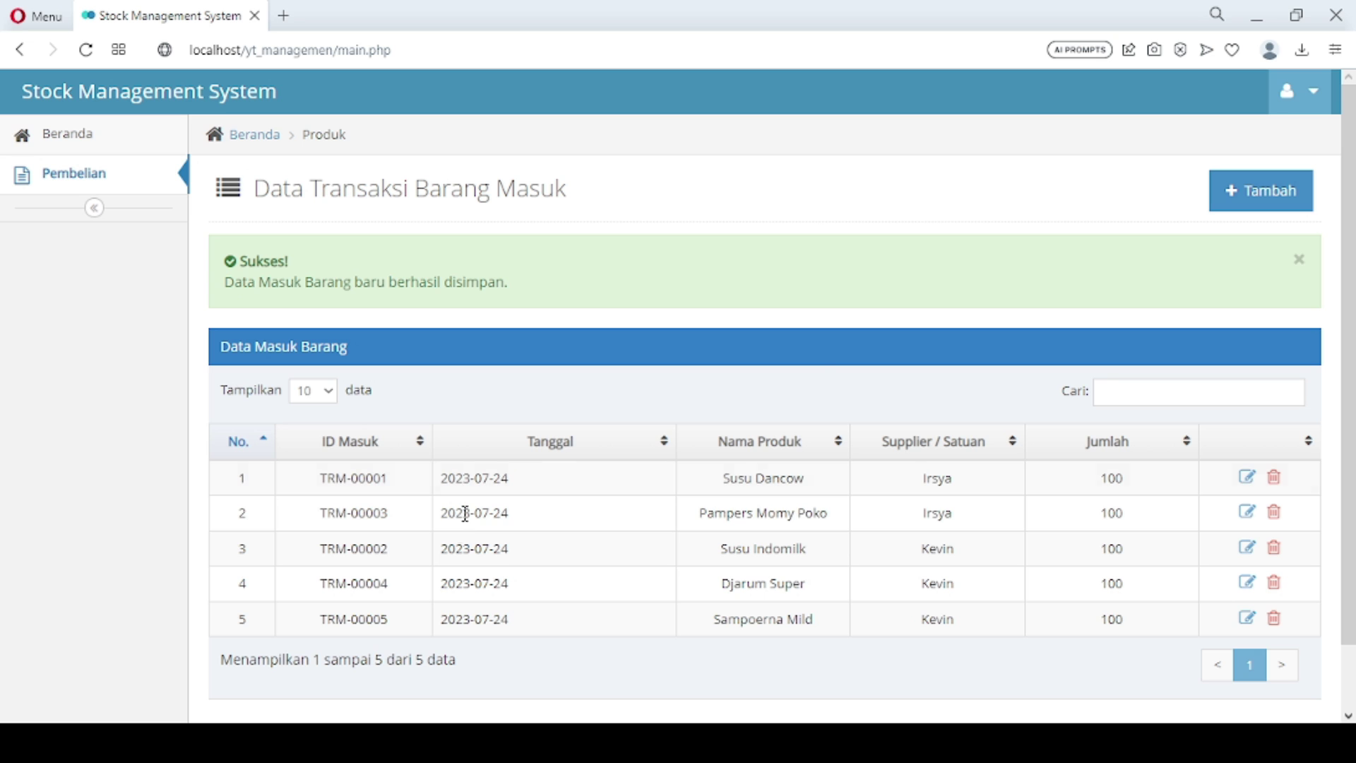
# Record 100 units of Marlboro incoming from supplier Kevin
pyautogui.click(1261, 196)
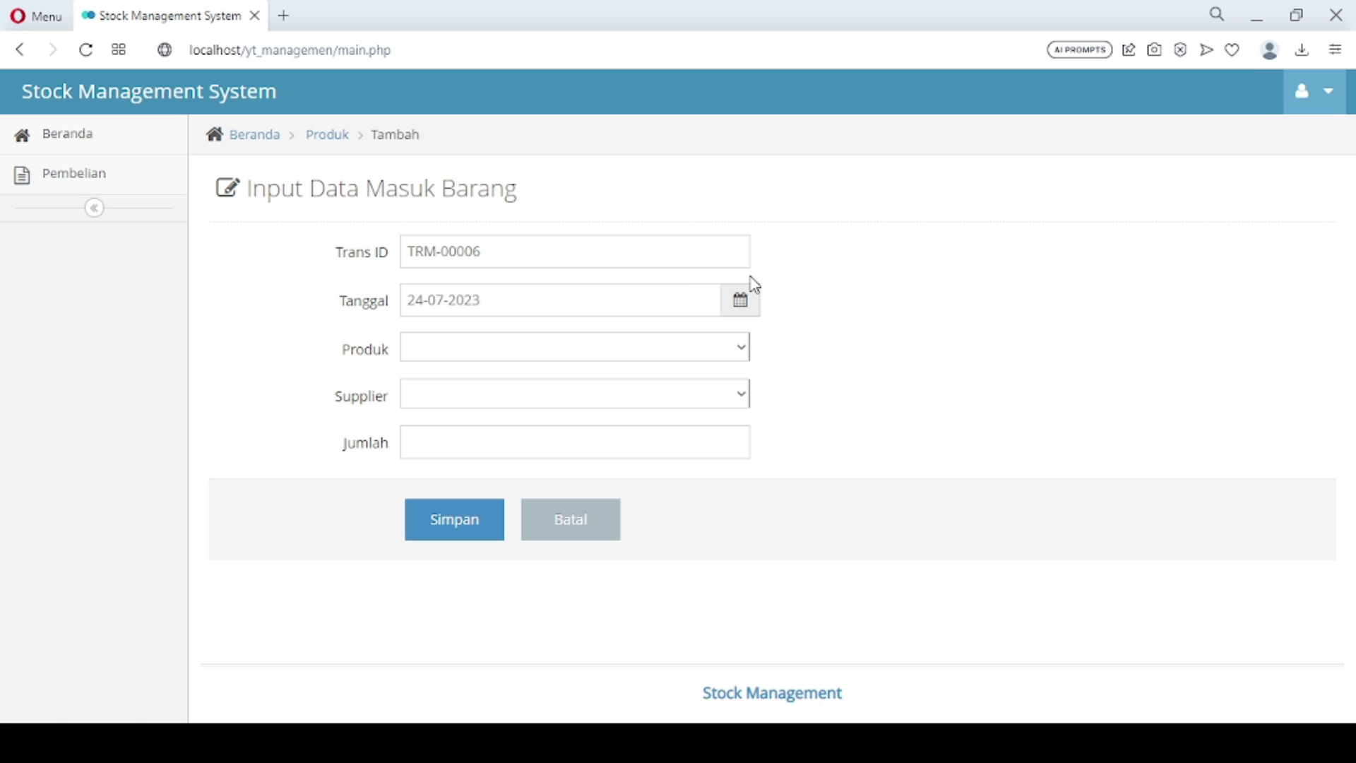
pyautogui.click(537, 352)
pyautogui.click(497, 486)
pyautogui.click(485, 412)
pyautogui.click(478, 469)
pyautogui.click(470, 445)
pyautogui.write('0')
pyautogui.press('BackSpace')
pyautogui.write('100')
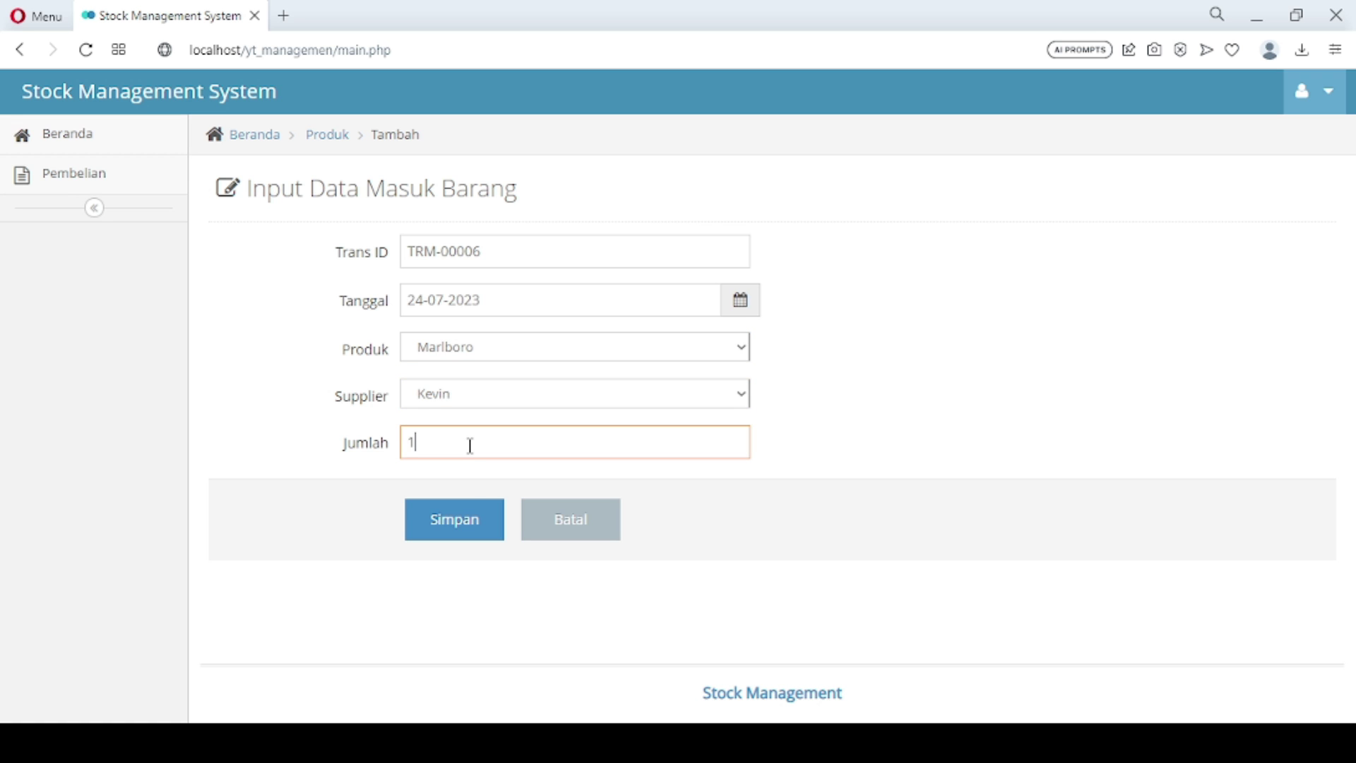
pyautogui.click(465, 531)
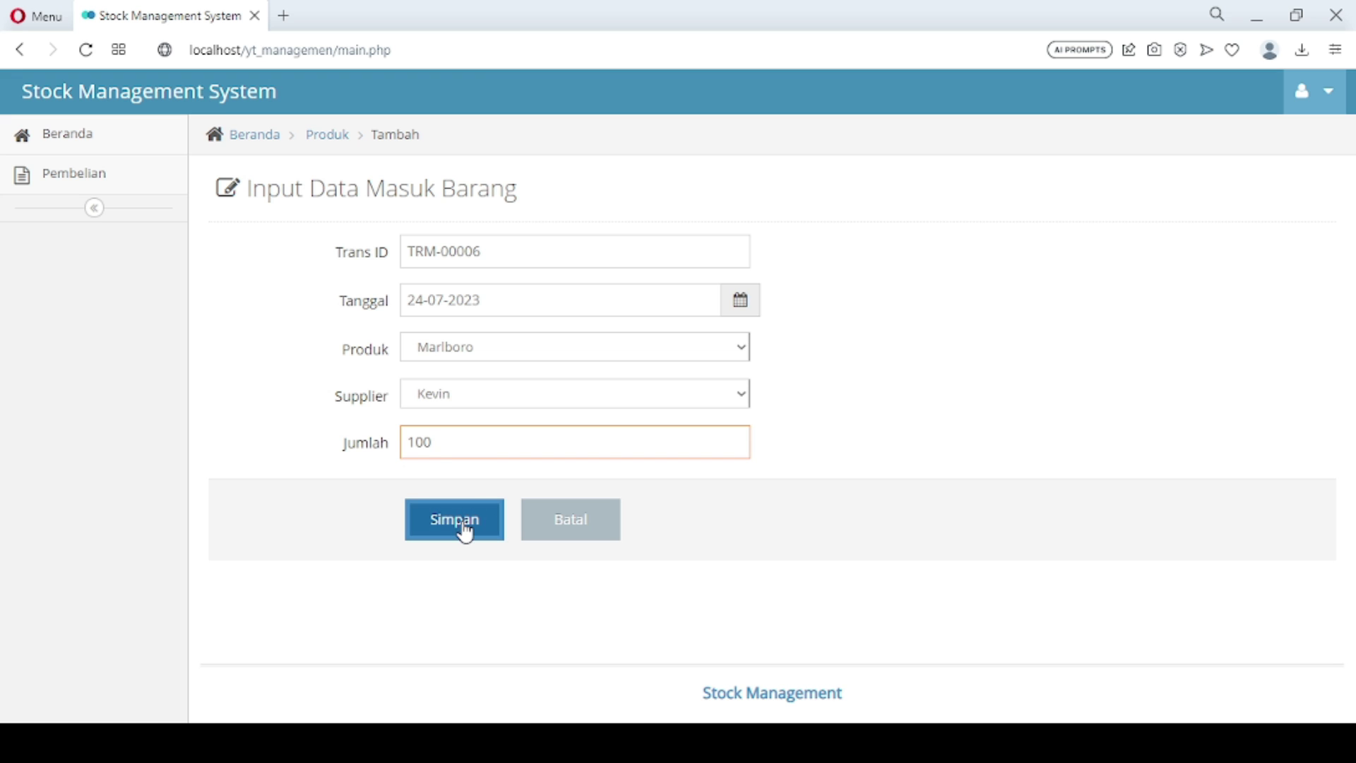
pyautogui.click(465, 531)
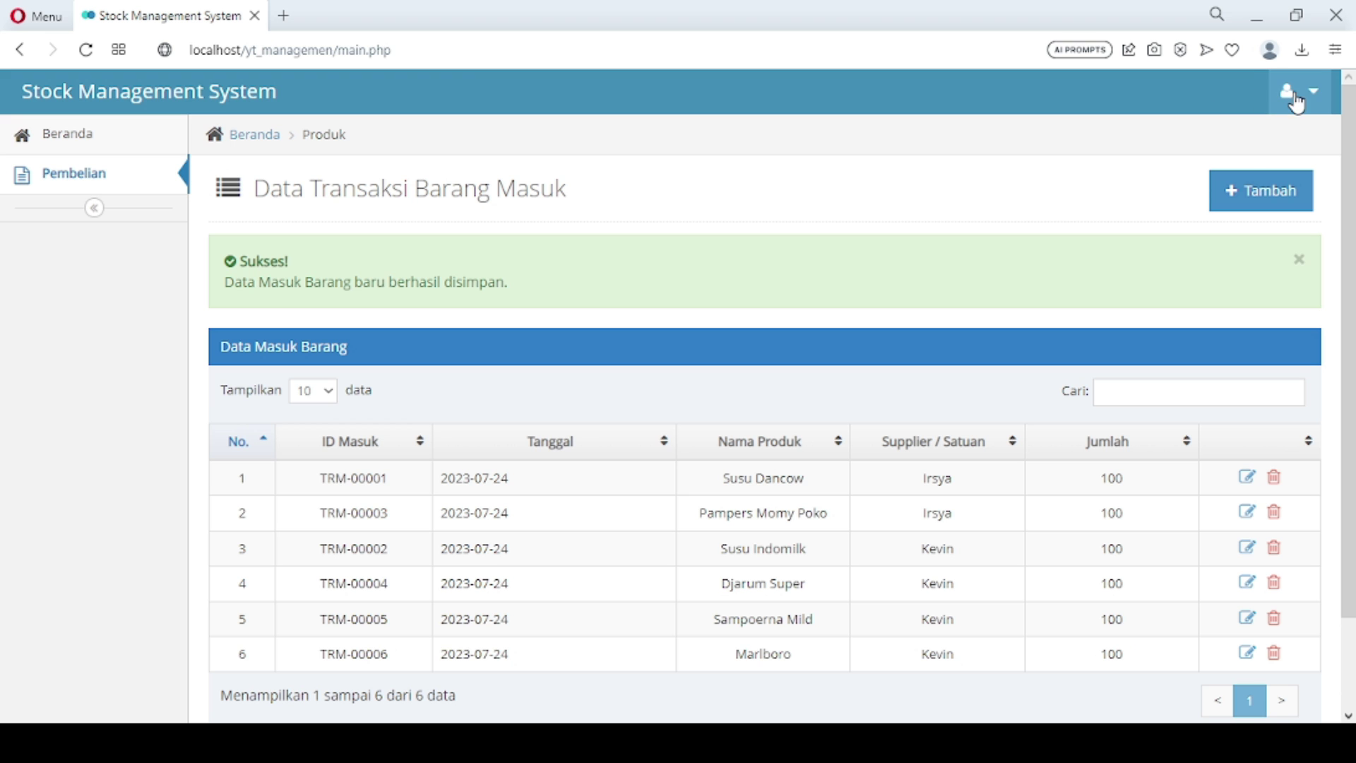
pyautogui.click(1284, 99)
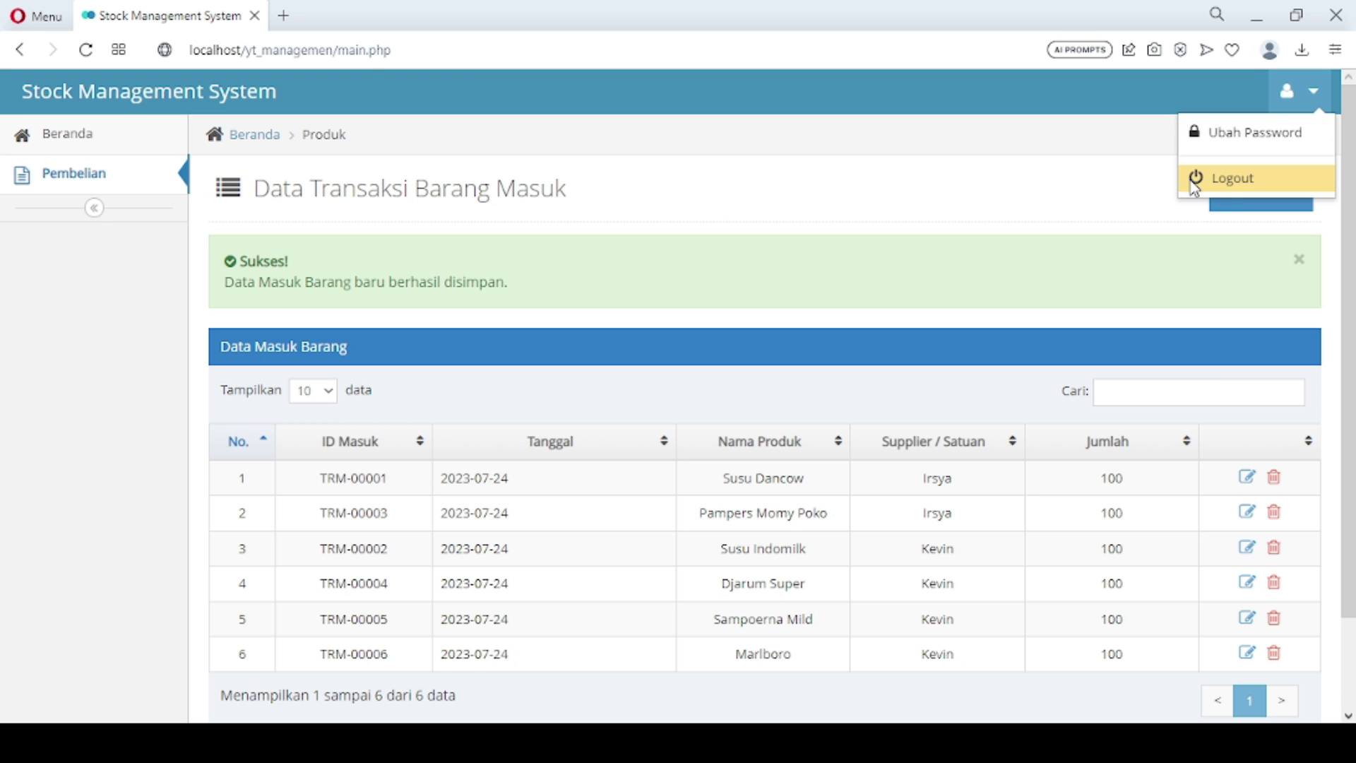
# Log out, confirm, and sign back in with the admin username and its password
pyautogui.click(1190, 181)
pyautogui.click(812, 260)
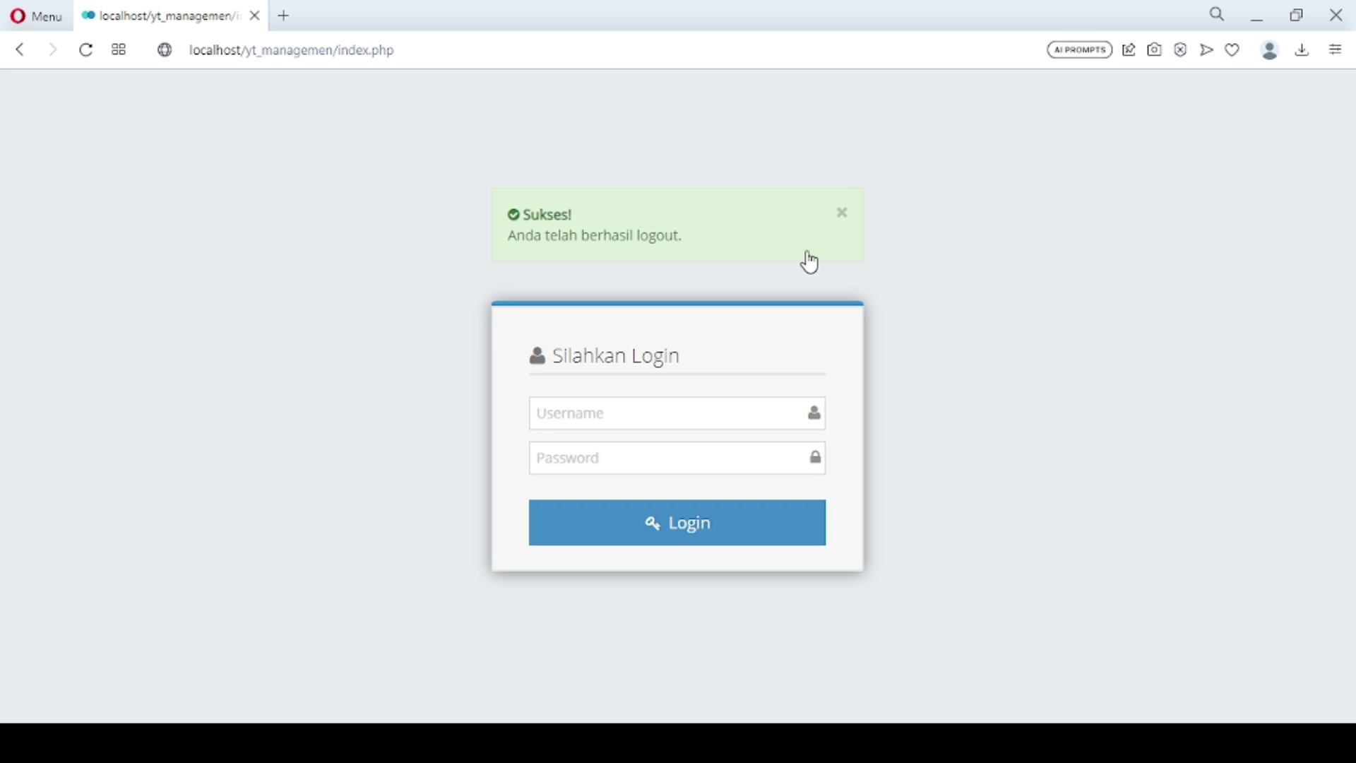
pyautogui.doubleClick(680, 407)
pyautogui.write('admin')
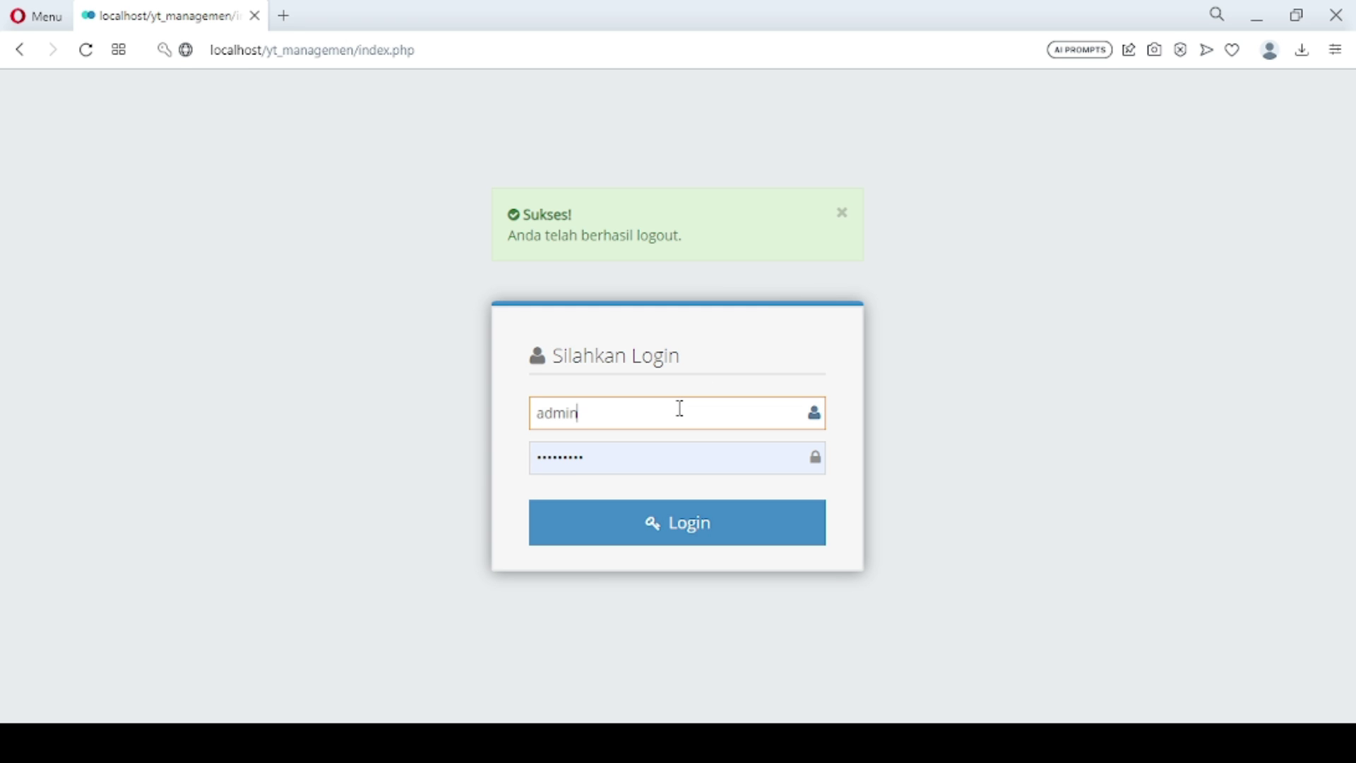
pyautogui.press('Tab')
pyautogui.write('admin123')
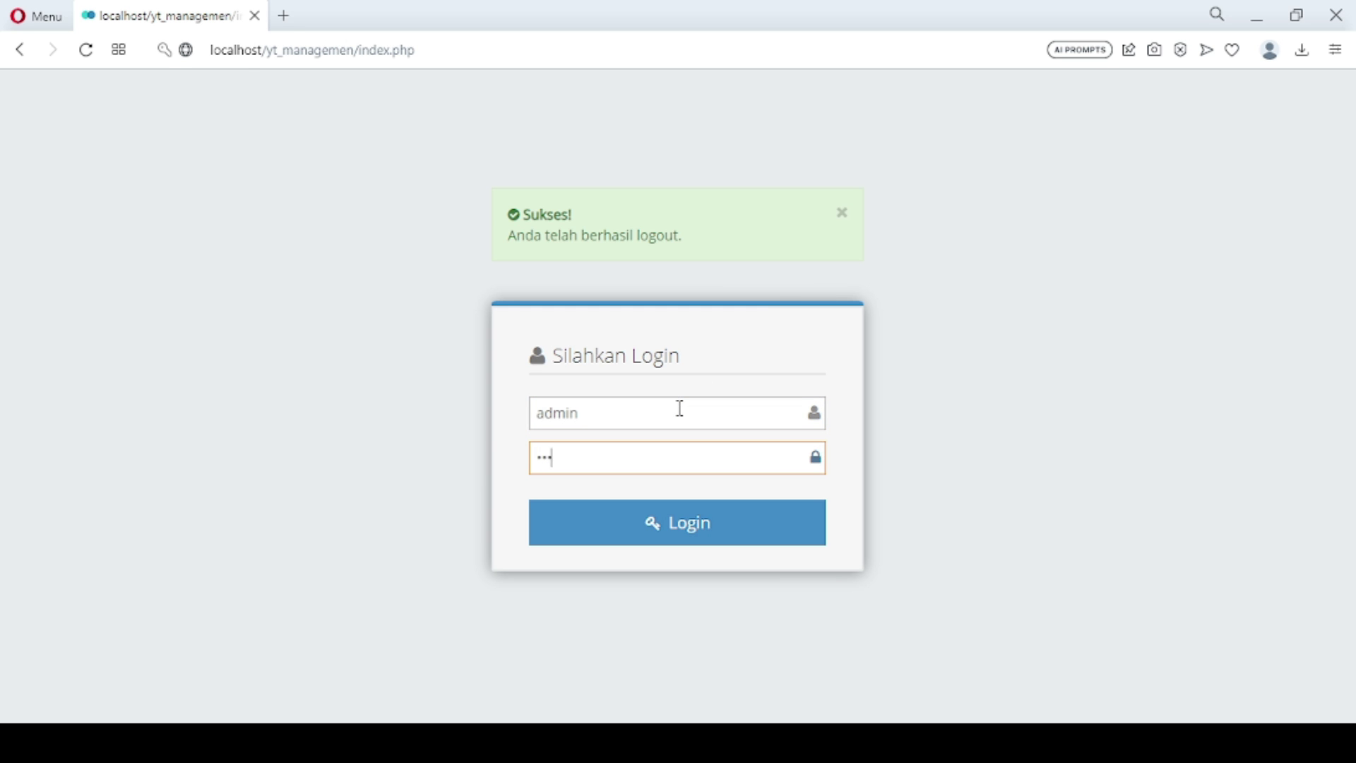
pyautogui.press('Return')
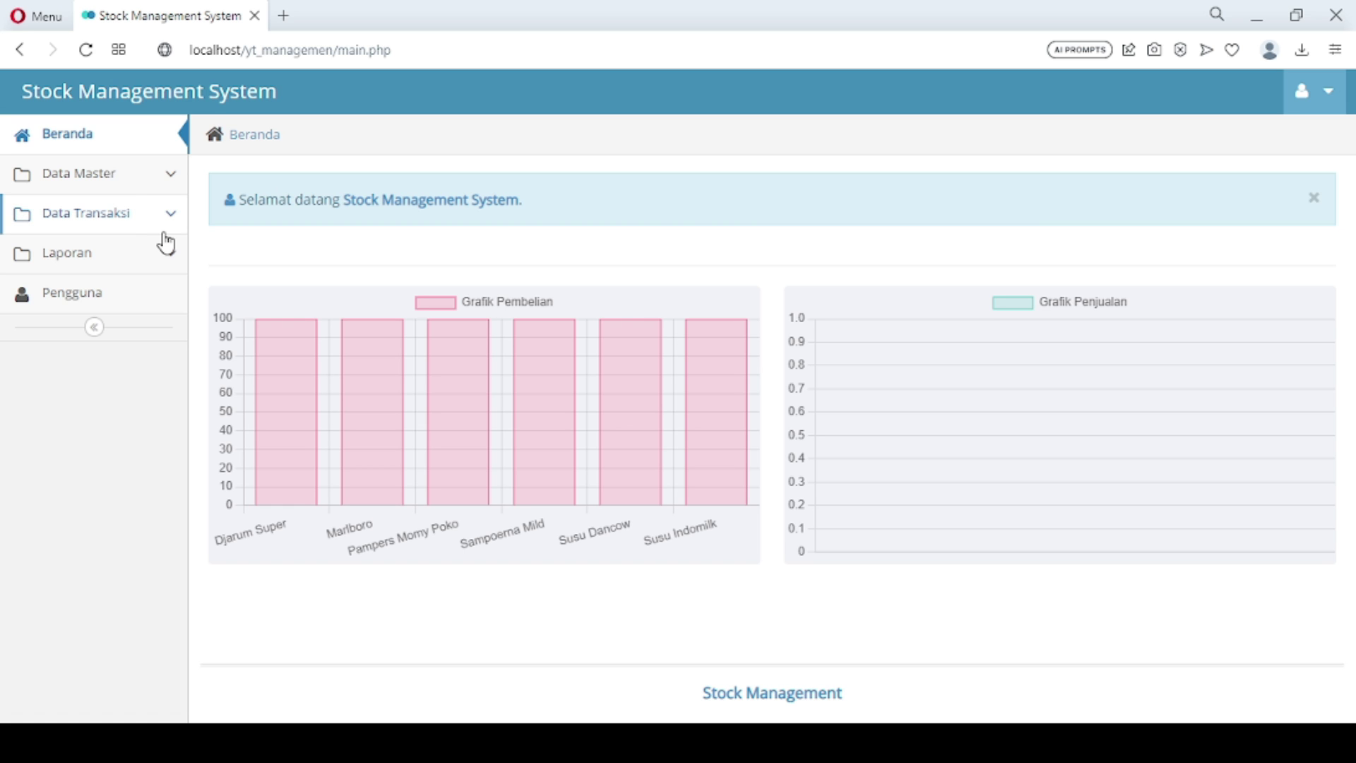
pyautogui.click(117, 178)
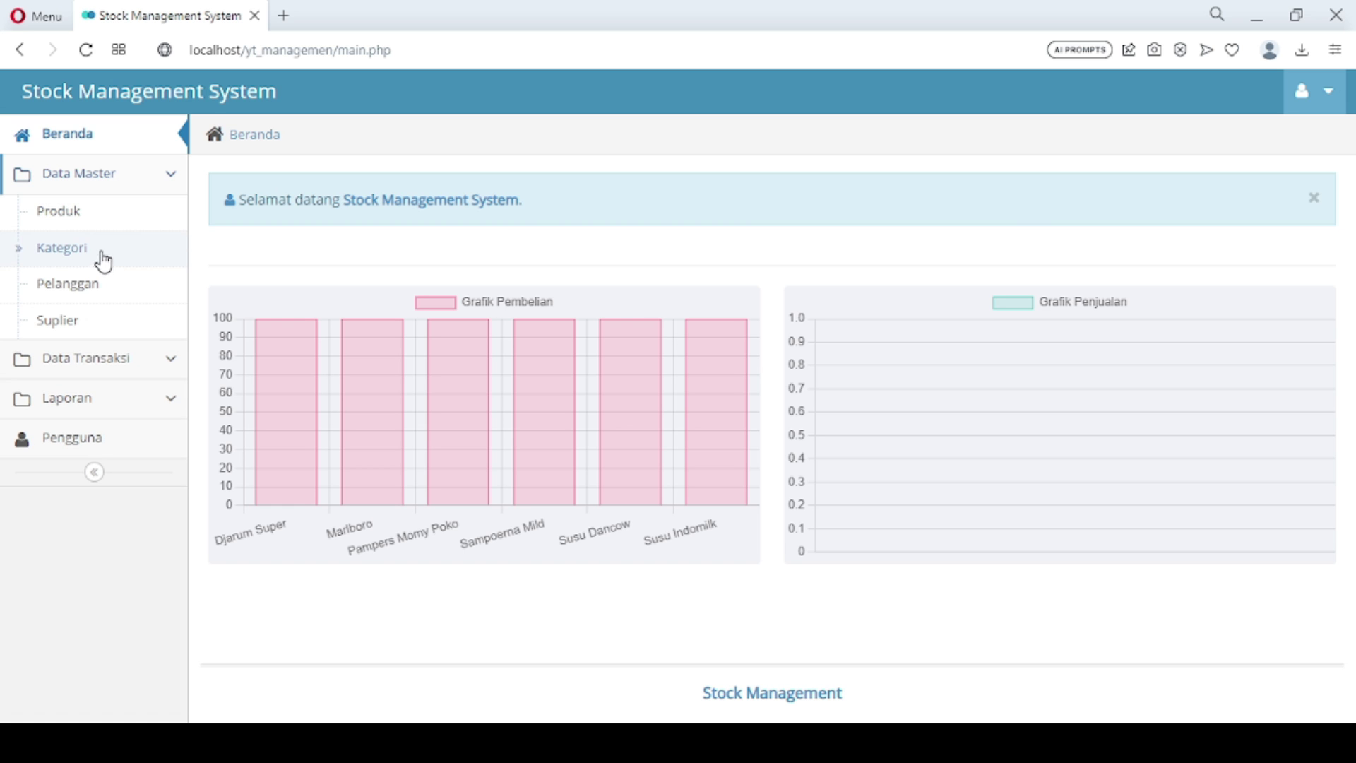
pyautogui.click(105, 367)
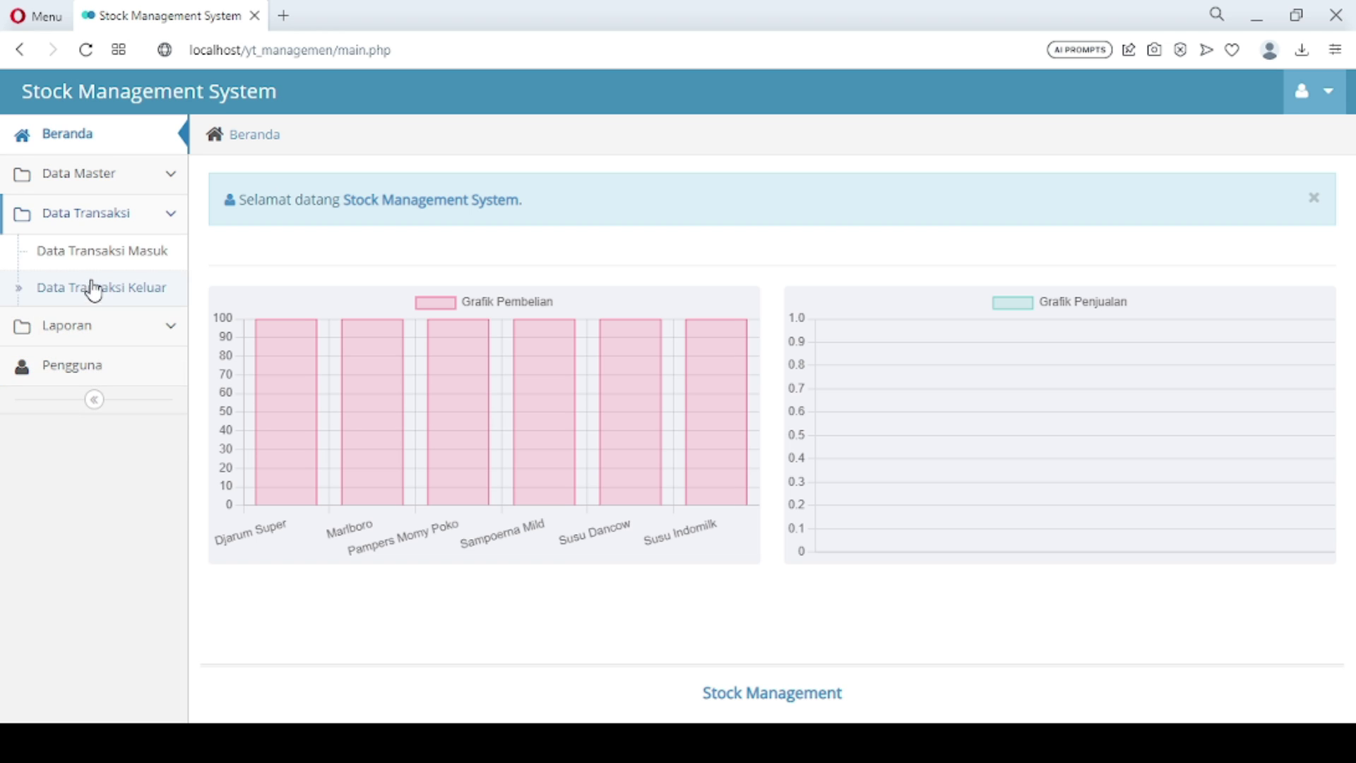
pyautogui.click(94, 256)
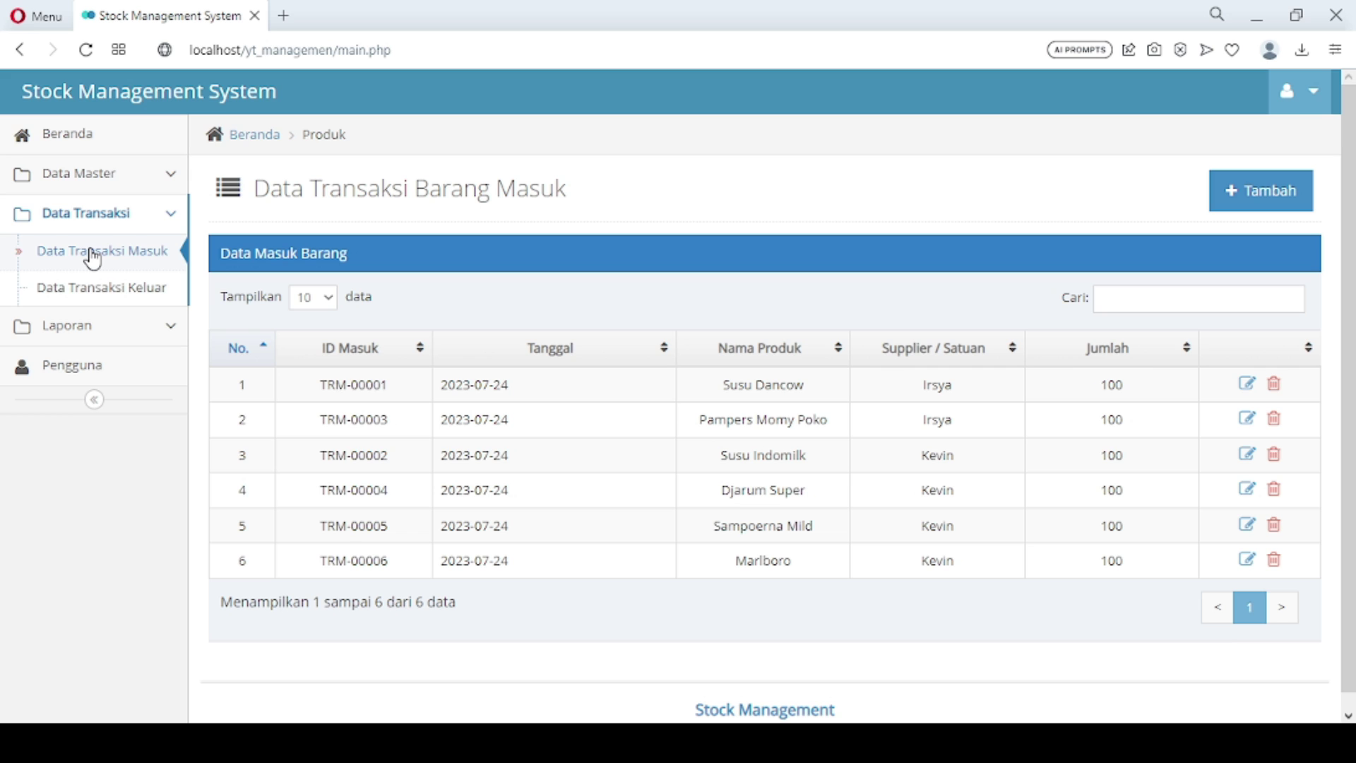
pyautogui.click(104, 175)
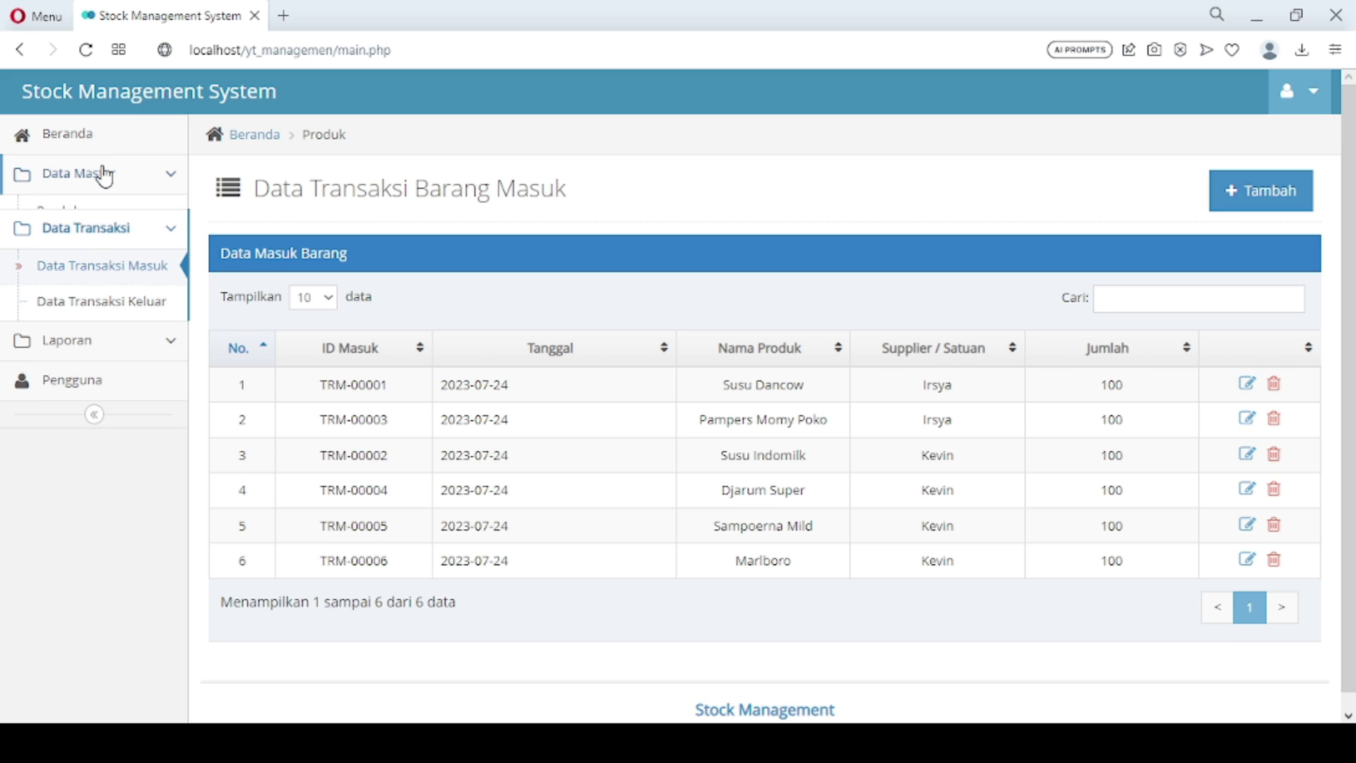
pyautogui.click(84, 218)
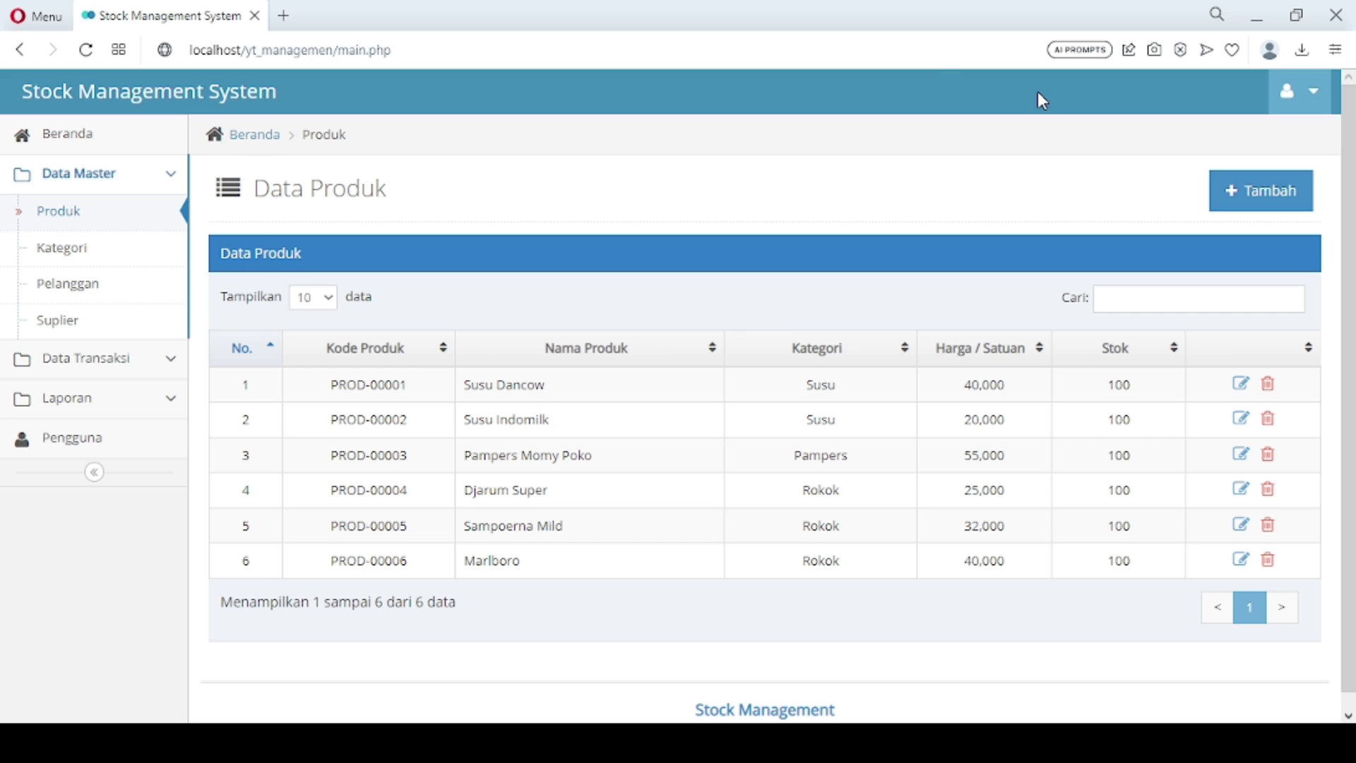
pyautogui.click(110, 127)
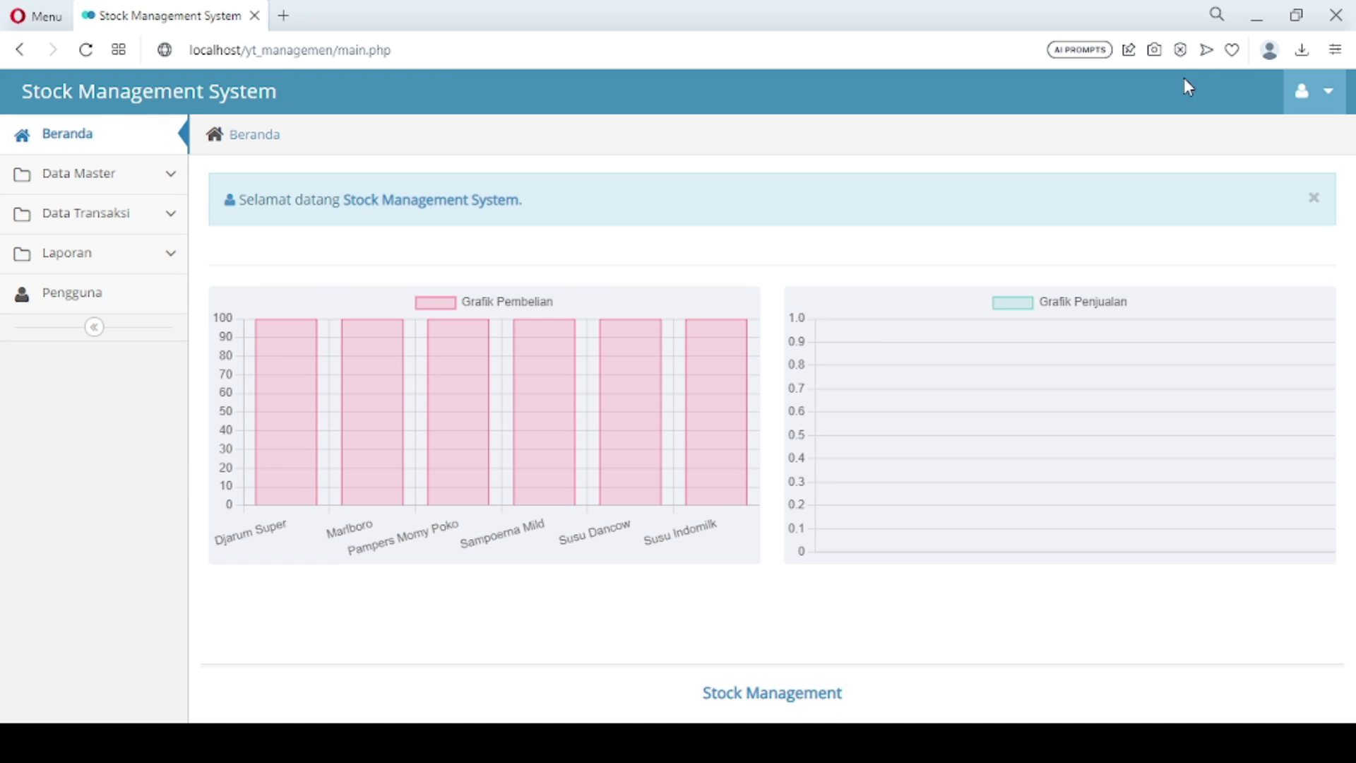
pyautogui.click(1330, 102)
# Log out, sign in with the sales username and its password, and open the Penjualan list
pyautogui.click(1229, 182)
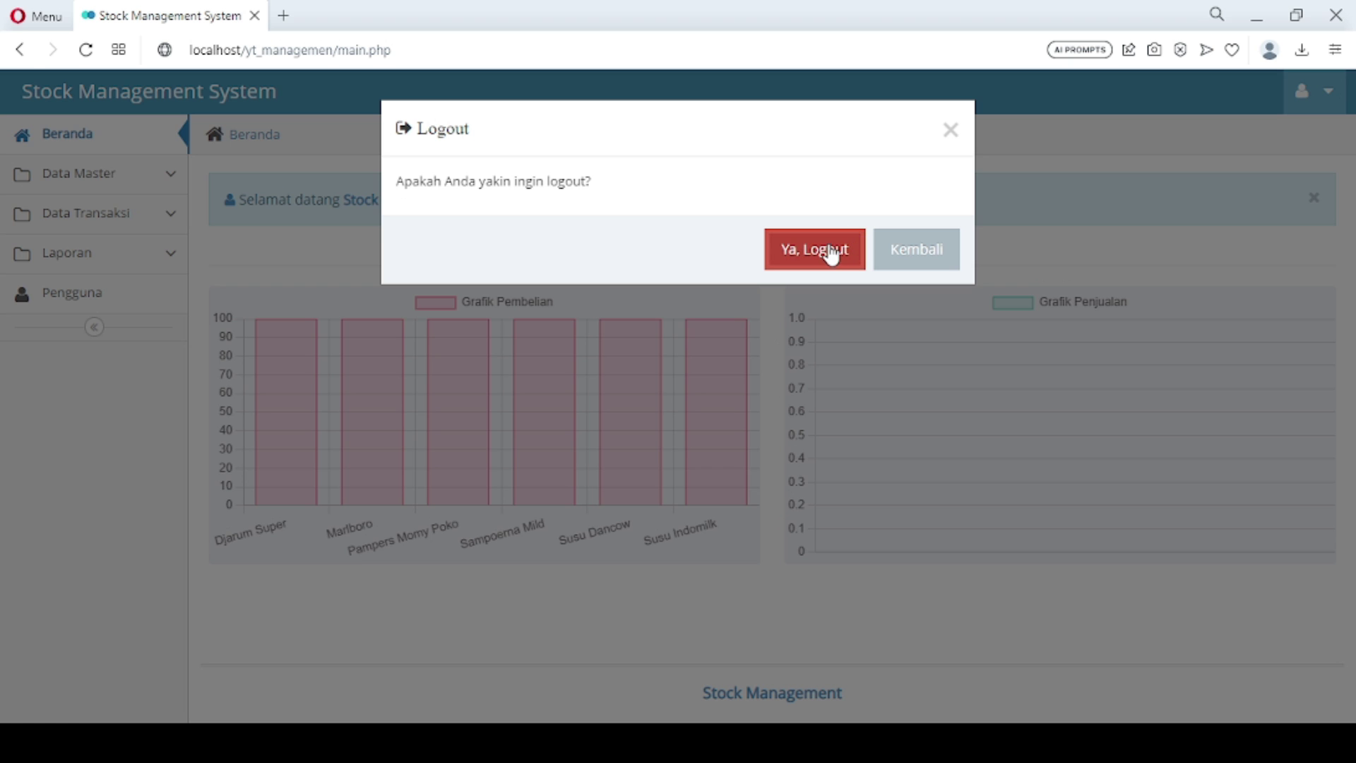
pyautogui.click(830, 253)
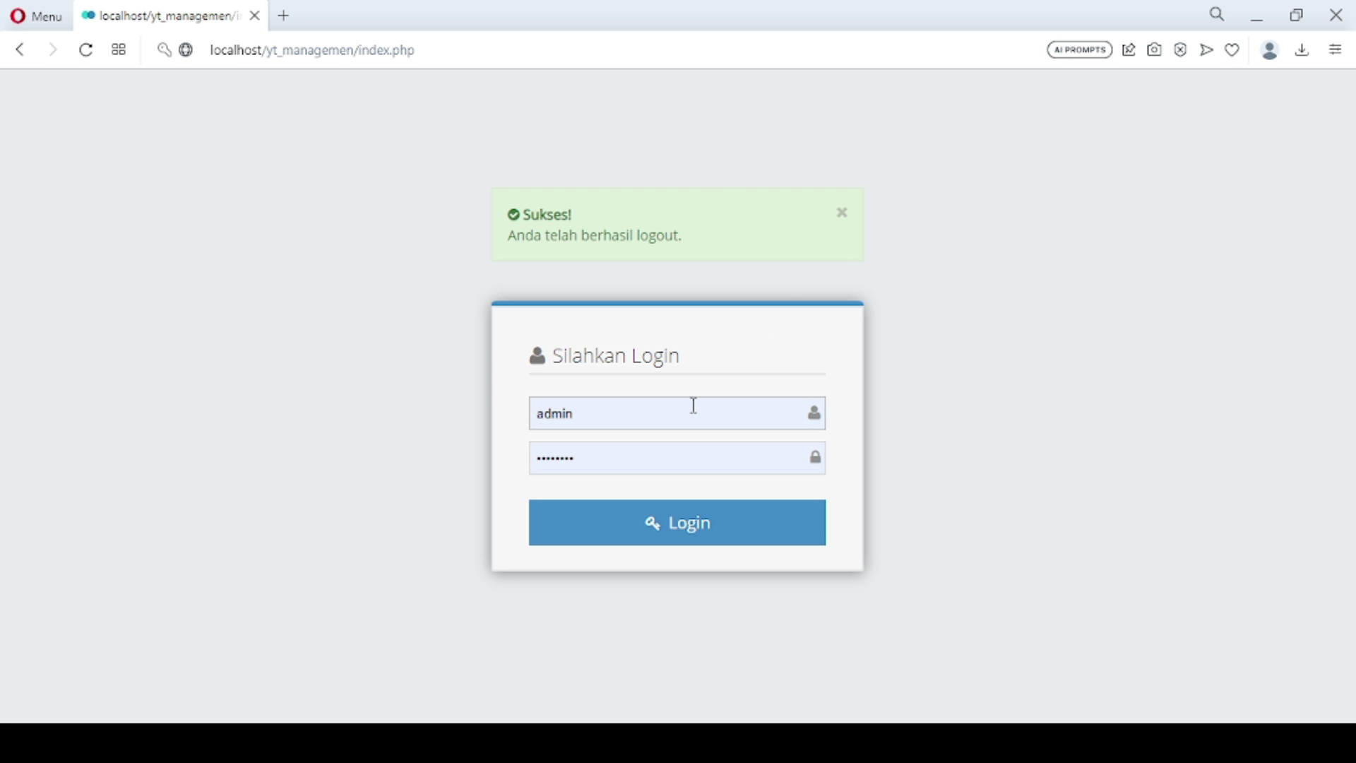
pyautogui.hotkey('ctrl', 'a')
pyautogui.write('sales')
pyautogui.press('Tab')
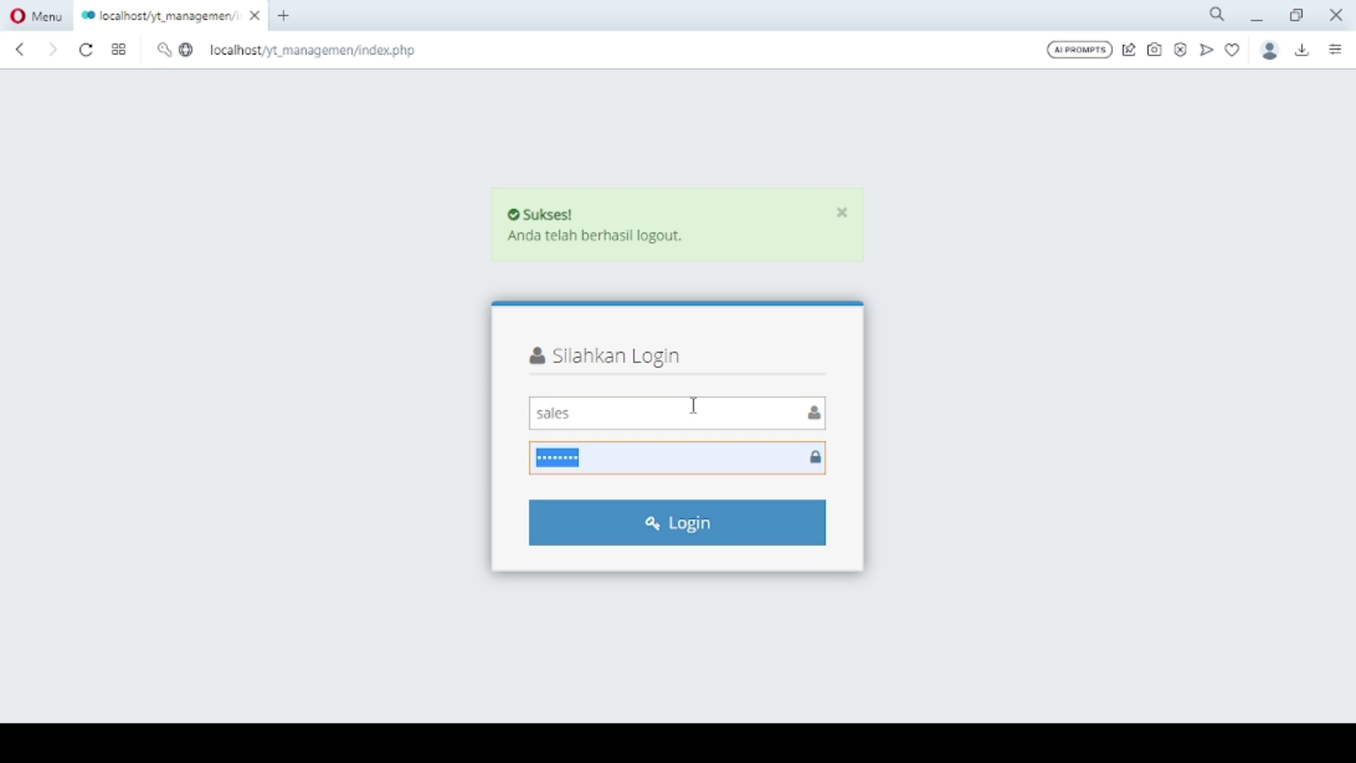
pyautogui.write('sales123')
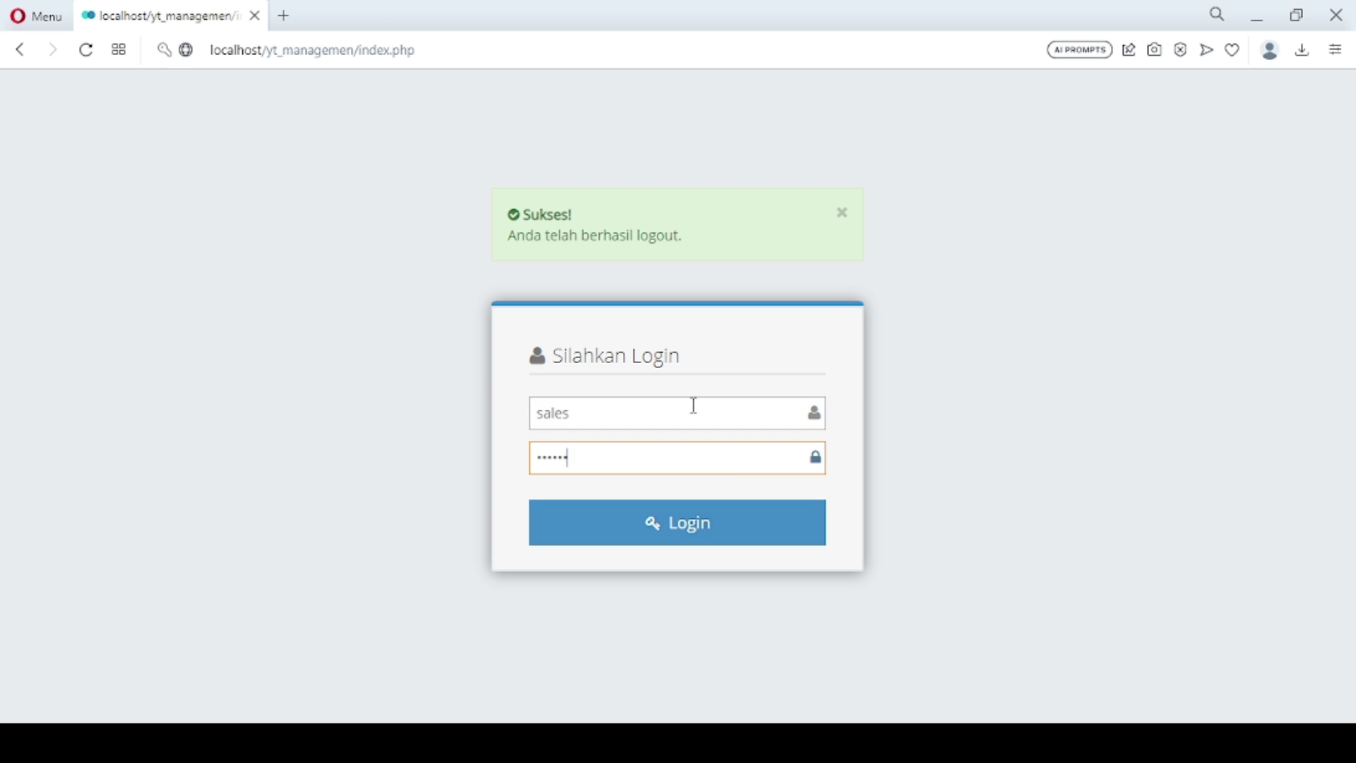
pyautogui.press('Return')
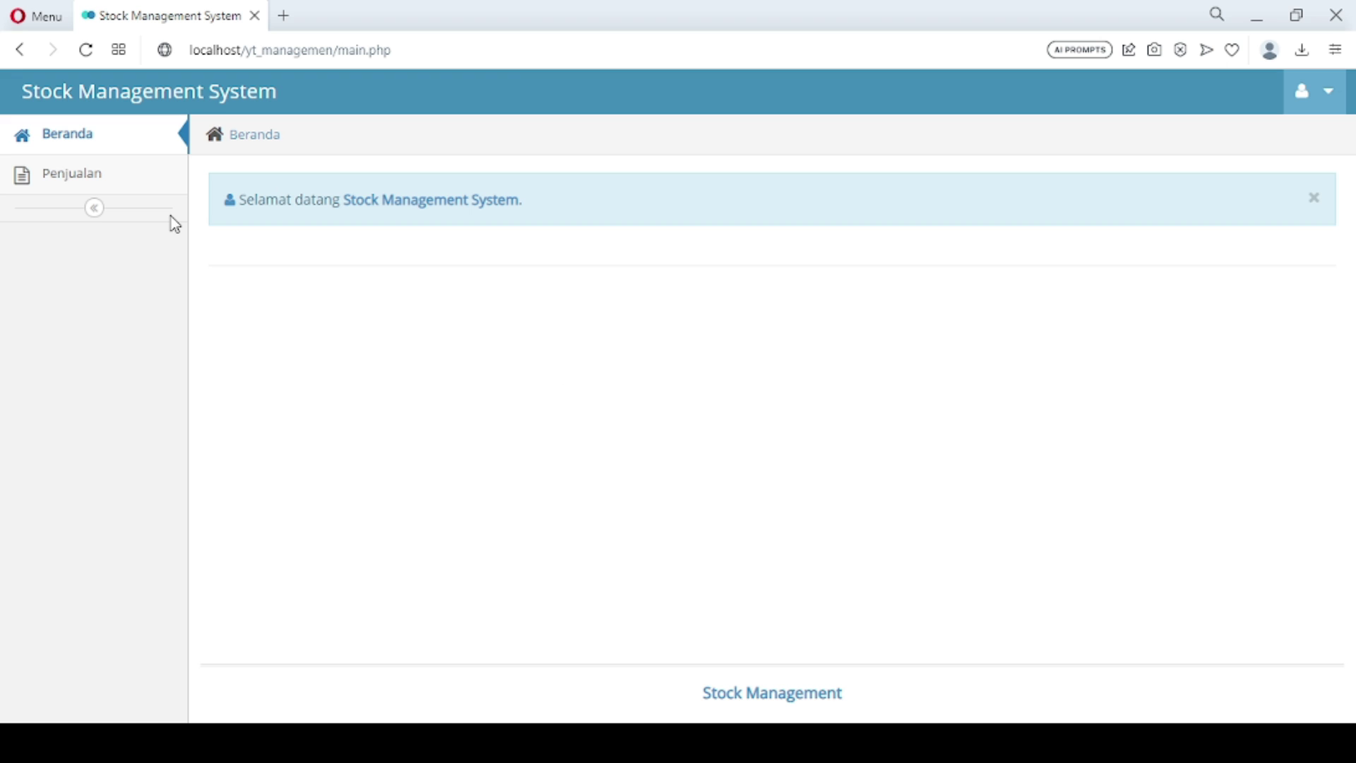
pyautogui.click(104, 189)
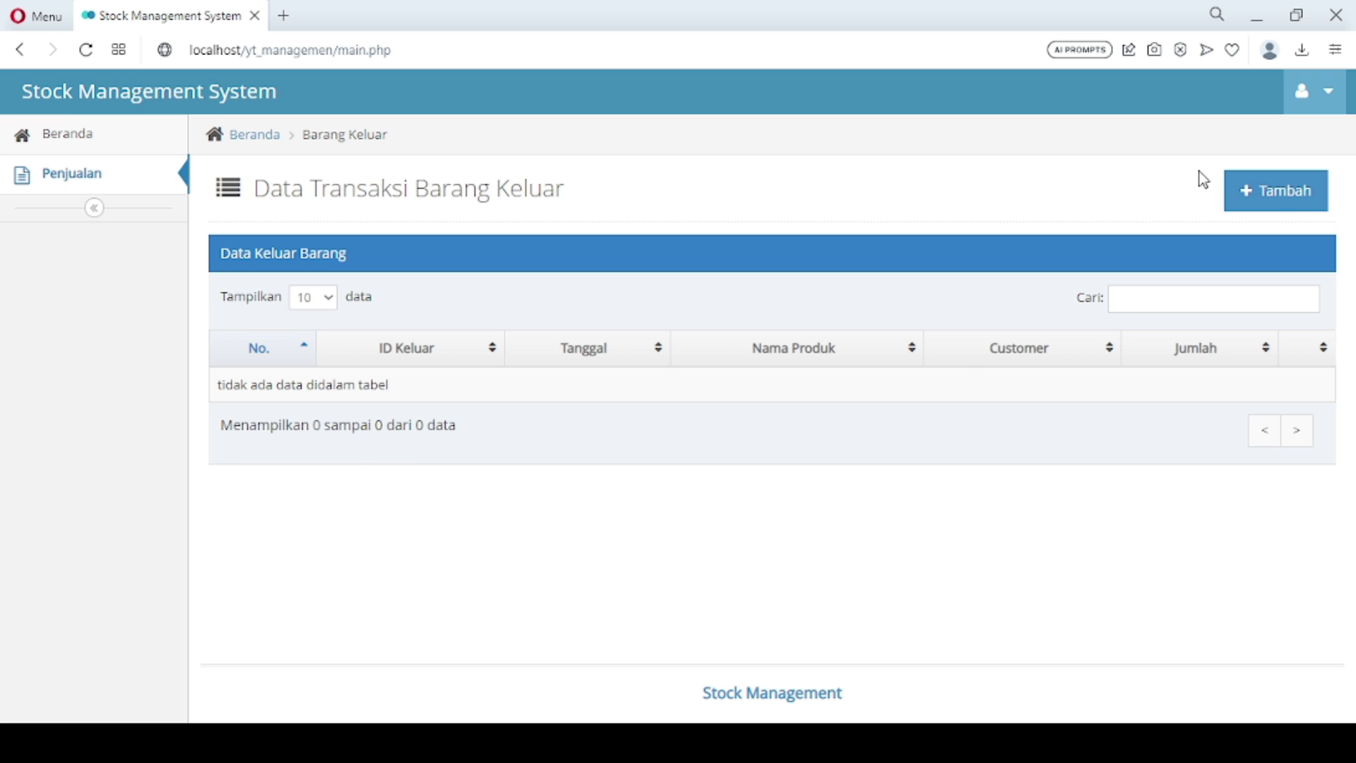
# Record an outgoing transaction of 40 Marlboro for the customer and save it
pyautogui.click(1277, 201)
pyautogui.click(576, 357)
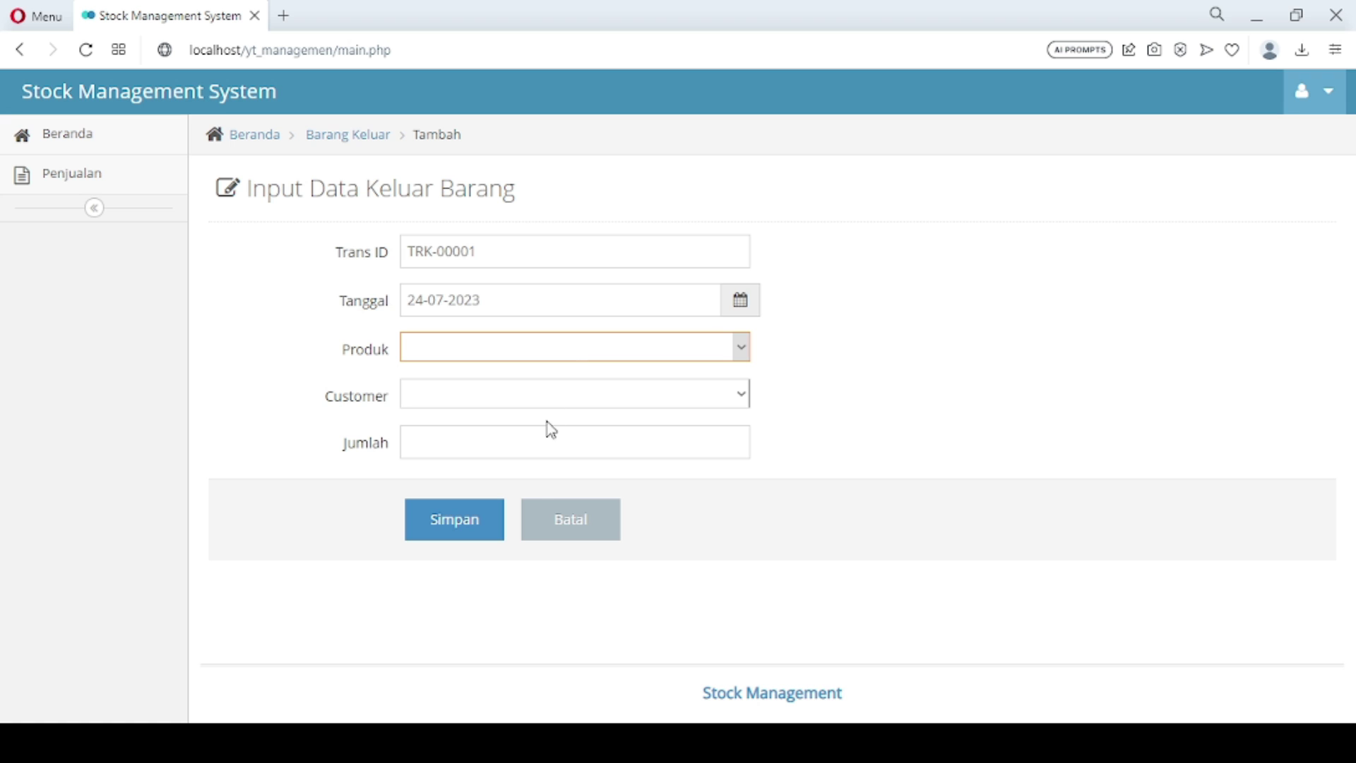
pyautogui.press('Down')
pyautogui.click(491, 397)
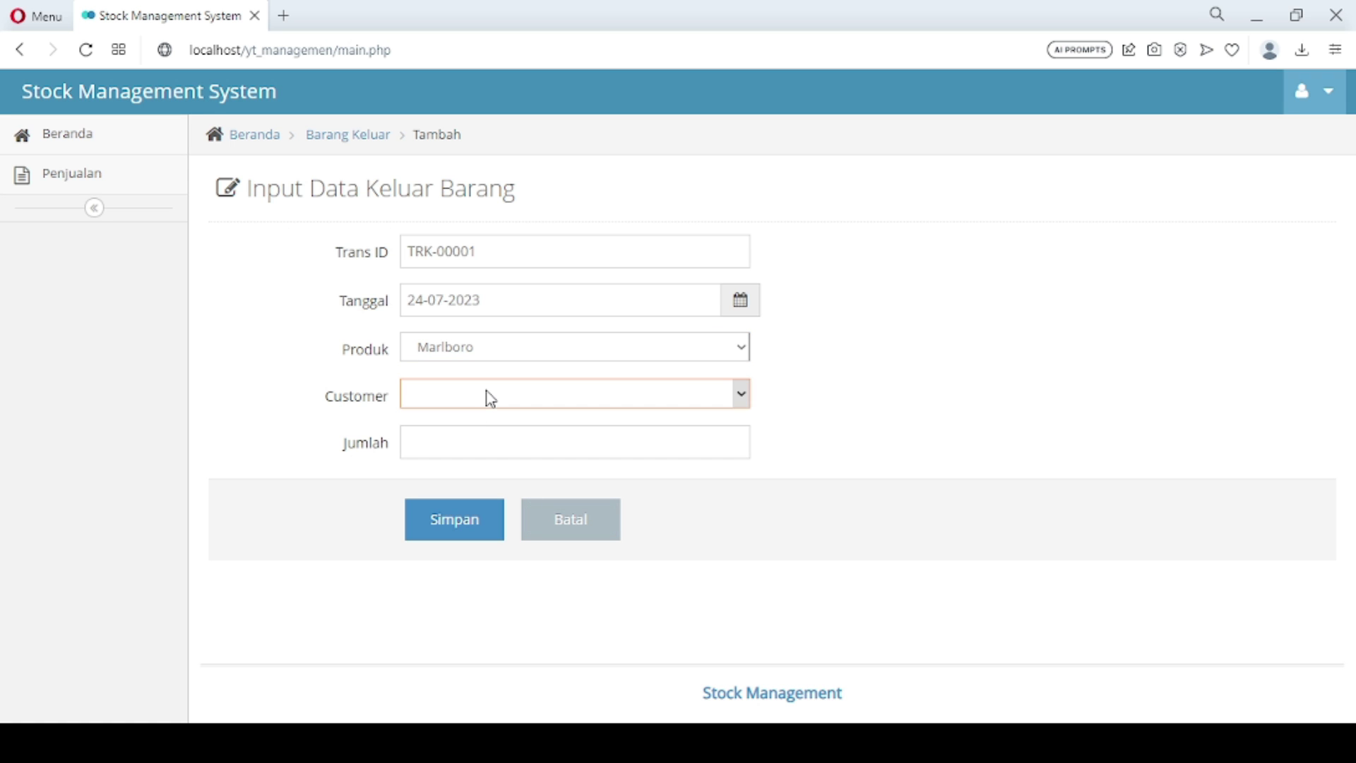
pyautogui.press('Down')
pyautogui.click(476, 433)
pyautogui.write('0')
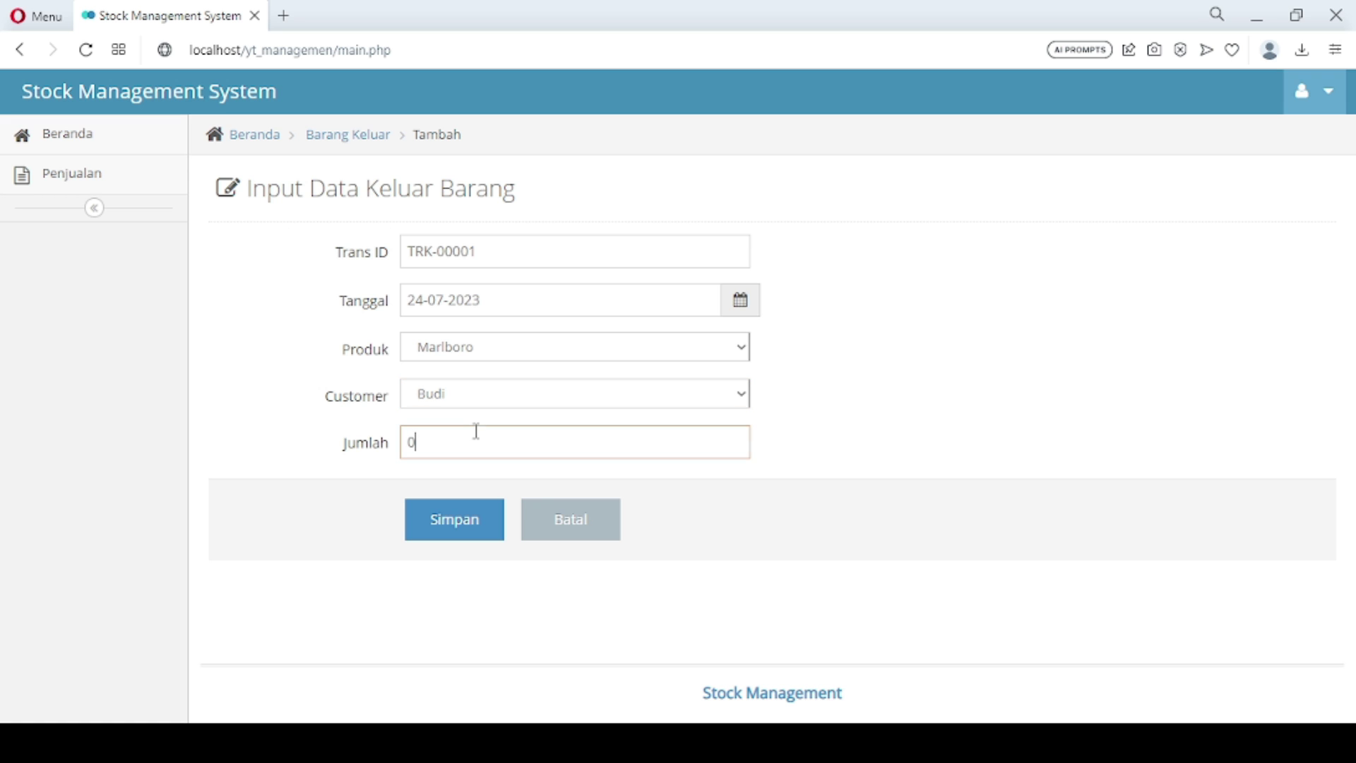
pyautogui.press('BackSpace')
pyautogui.write('50')
pyautogui.press('BackSpace')
pyautogui.press('BackSpace')
pyautogui.write('40')
pyautogui.click(464, 534)
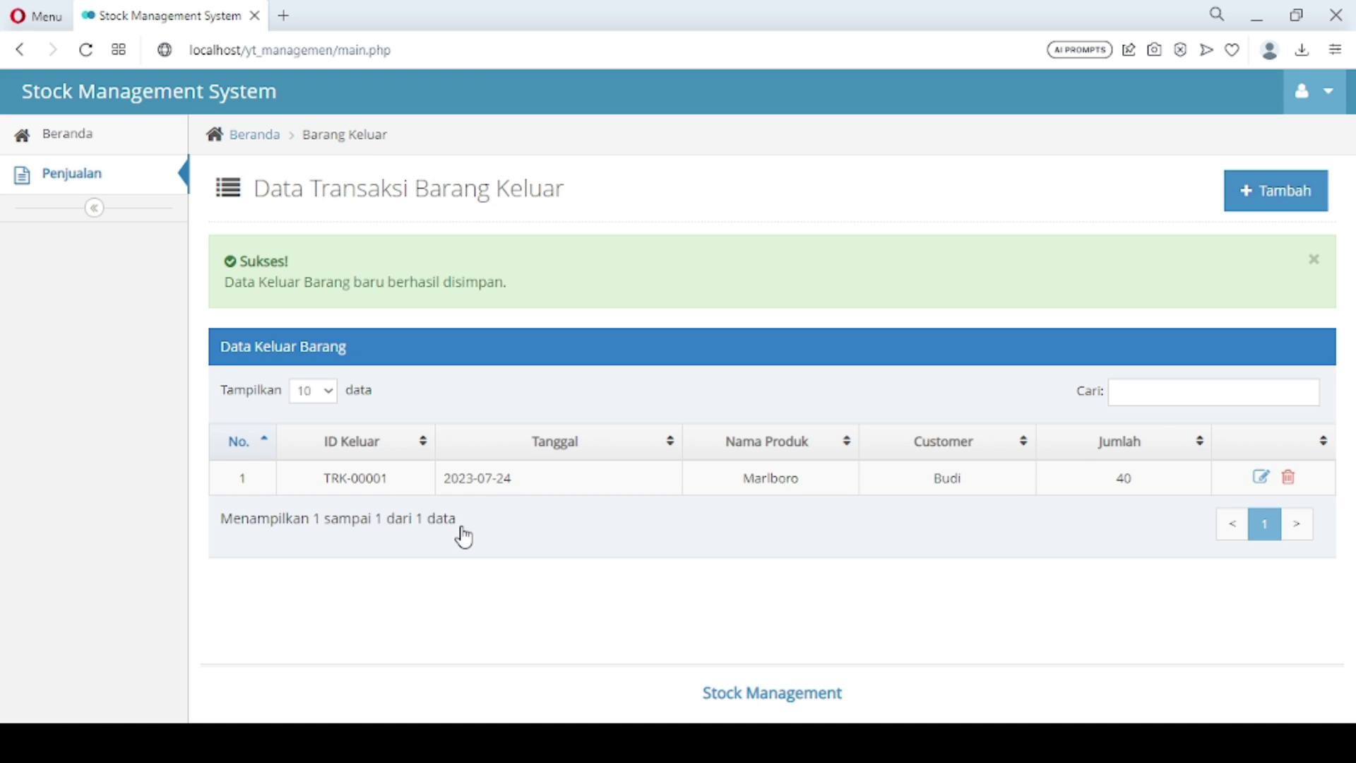
# Record an outgoing transaction of 30 Sampoerna Mild for the customer and save it
pyautogui.click(1290, 200)
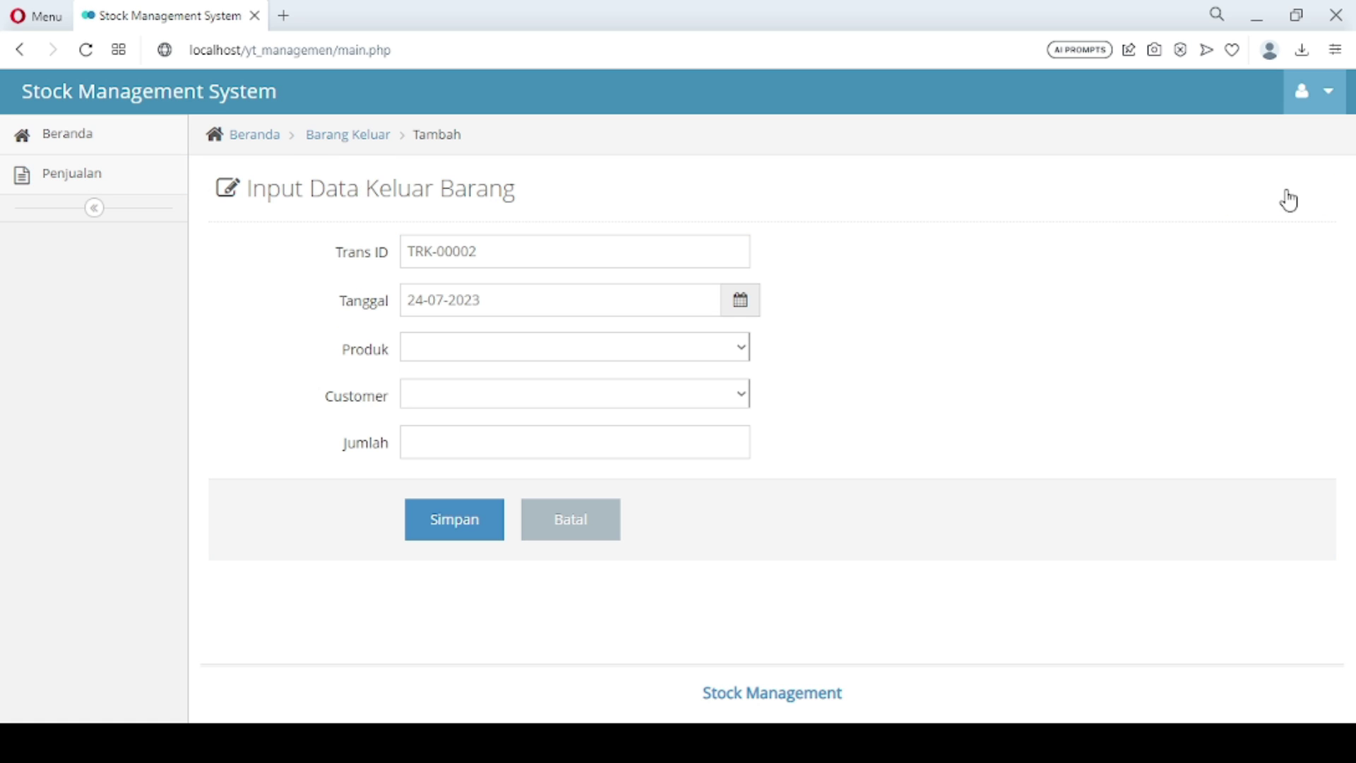
pyautogui.click(538, 360)
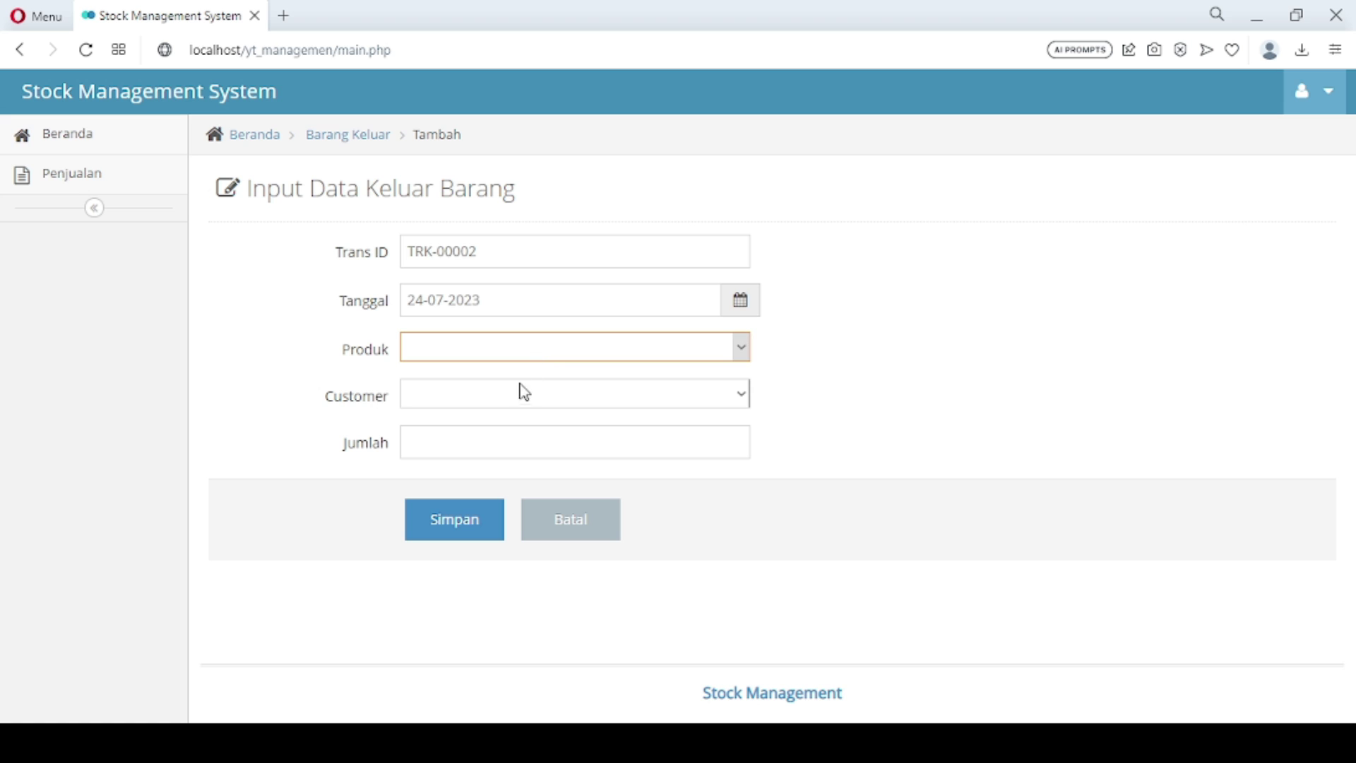
pyautogui.click(508, 464)
pyautogui.click(493, 402)
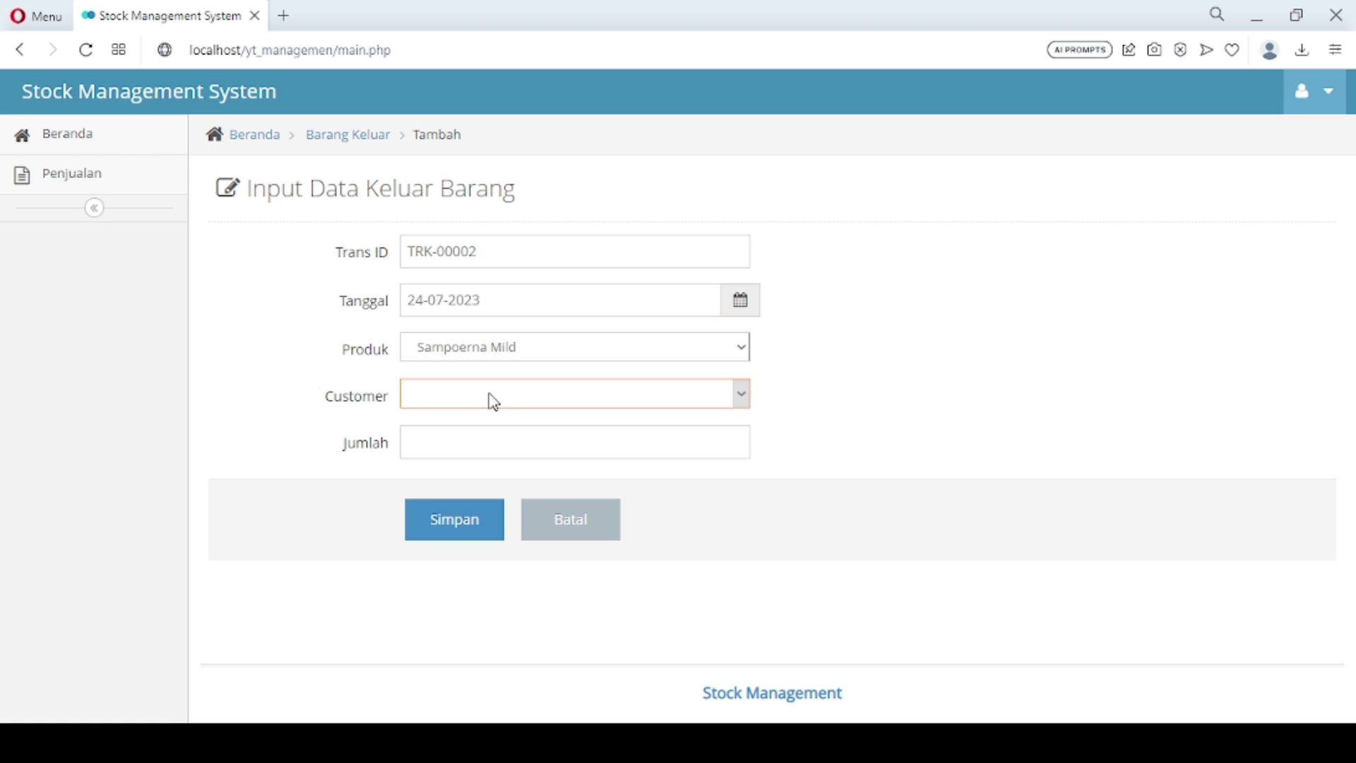
pyautogui.click(485, 443)
pyautogui.click(485, 438)
pyautogui.write('0')
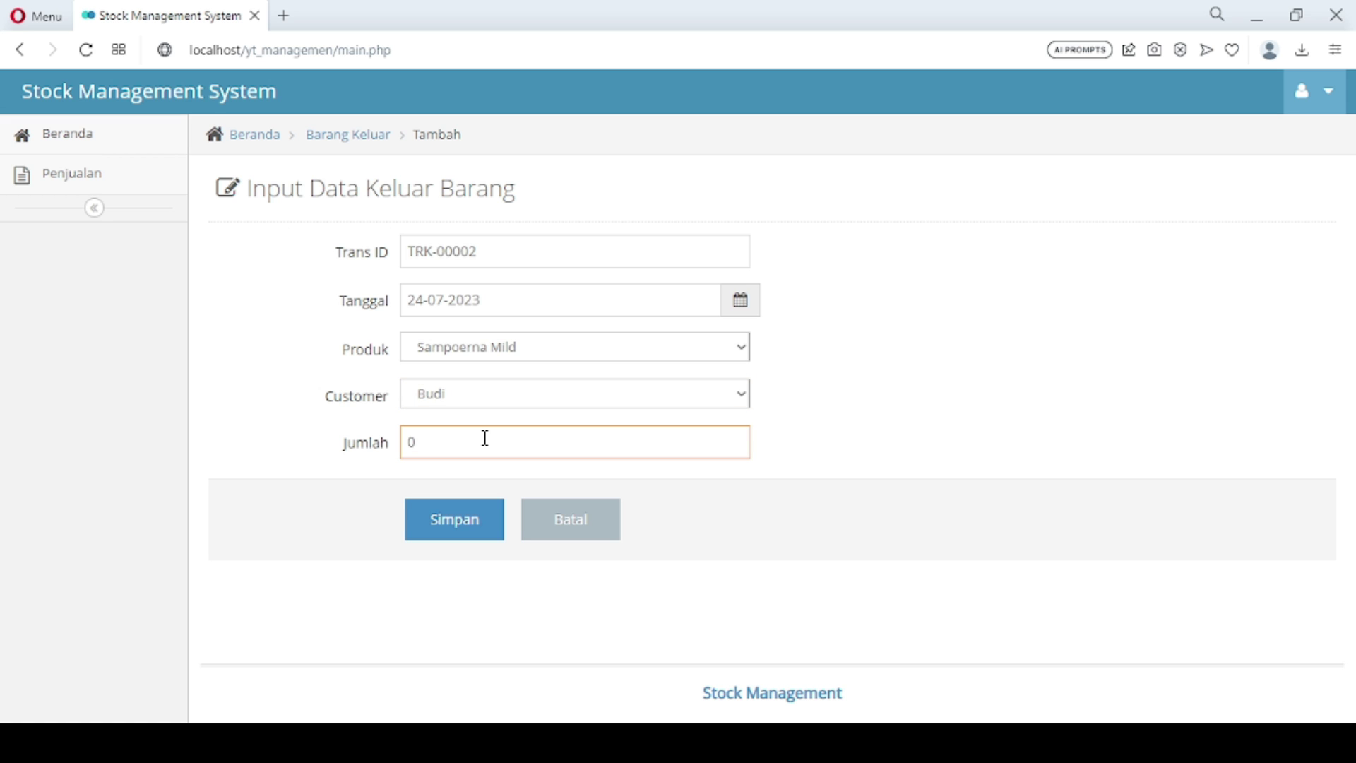
pyautogui.press('BackSpace')
pyautogui.write('30')
pyautogui.click(471, 536)
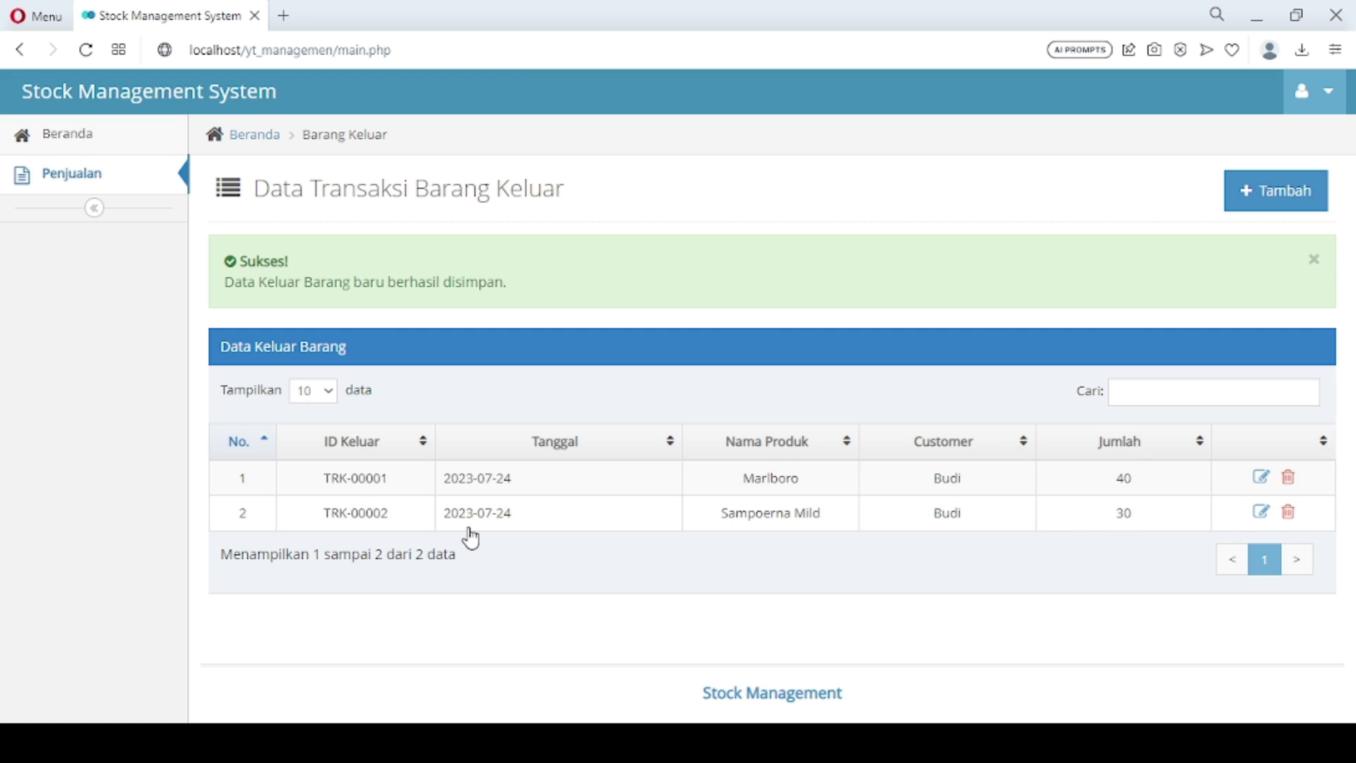
# Record an outgoing transaction of 80 Djarum Super for the customer and save it
pyautogui.click(1273, 192)
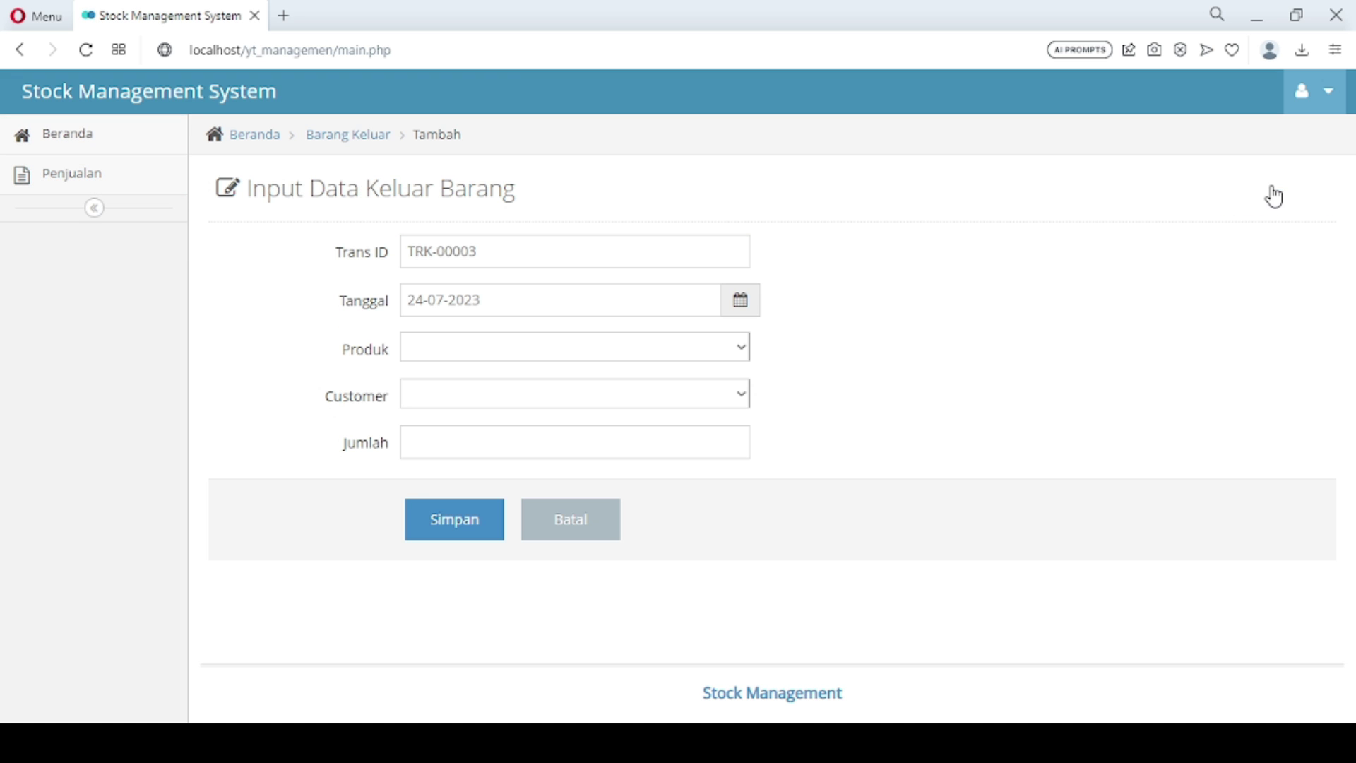
pyautogui.click(642, 347)
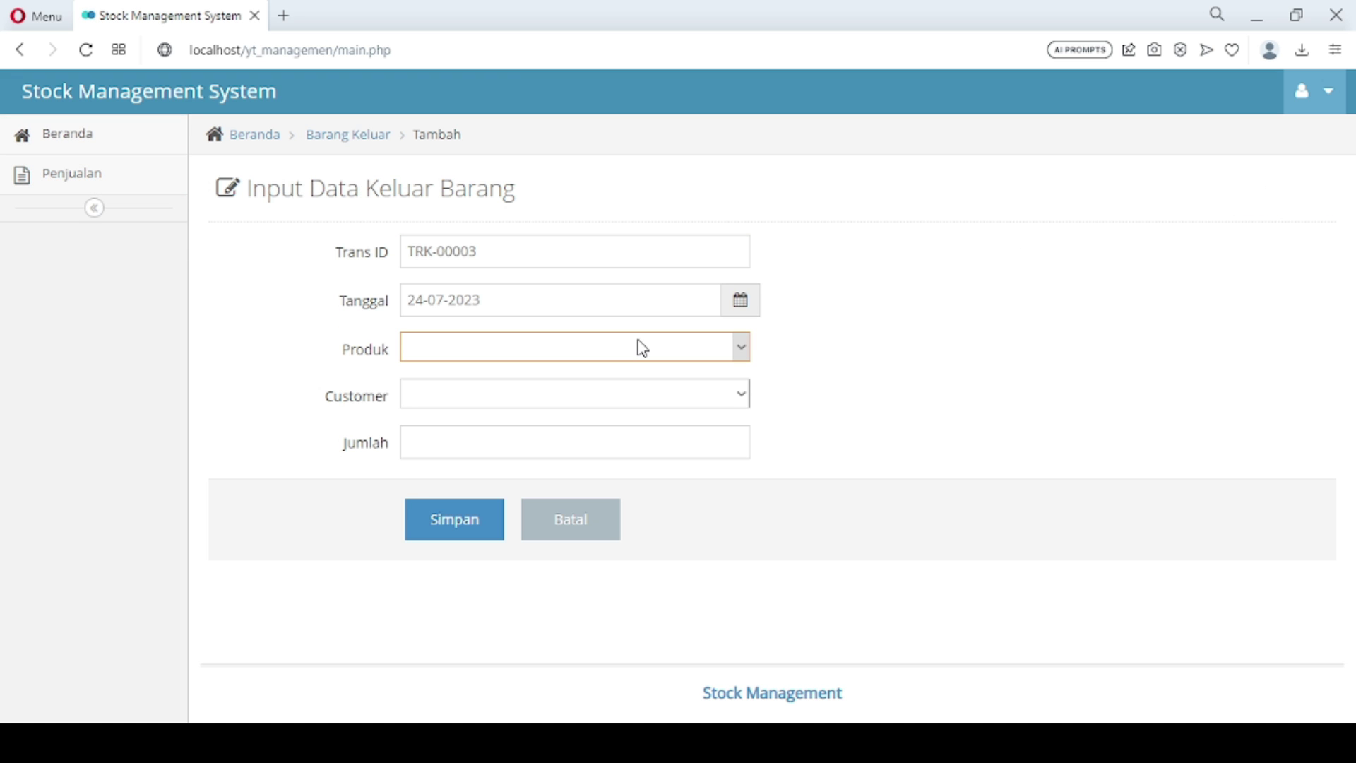
pyautogui.click(542, 449)
pyautogui.click(498, 397)
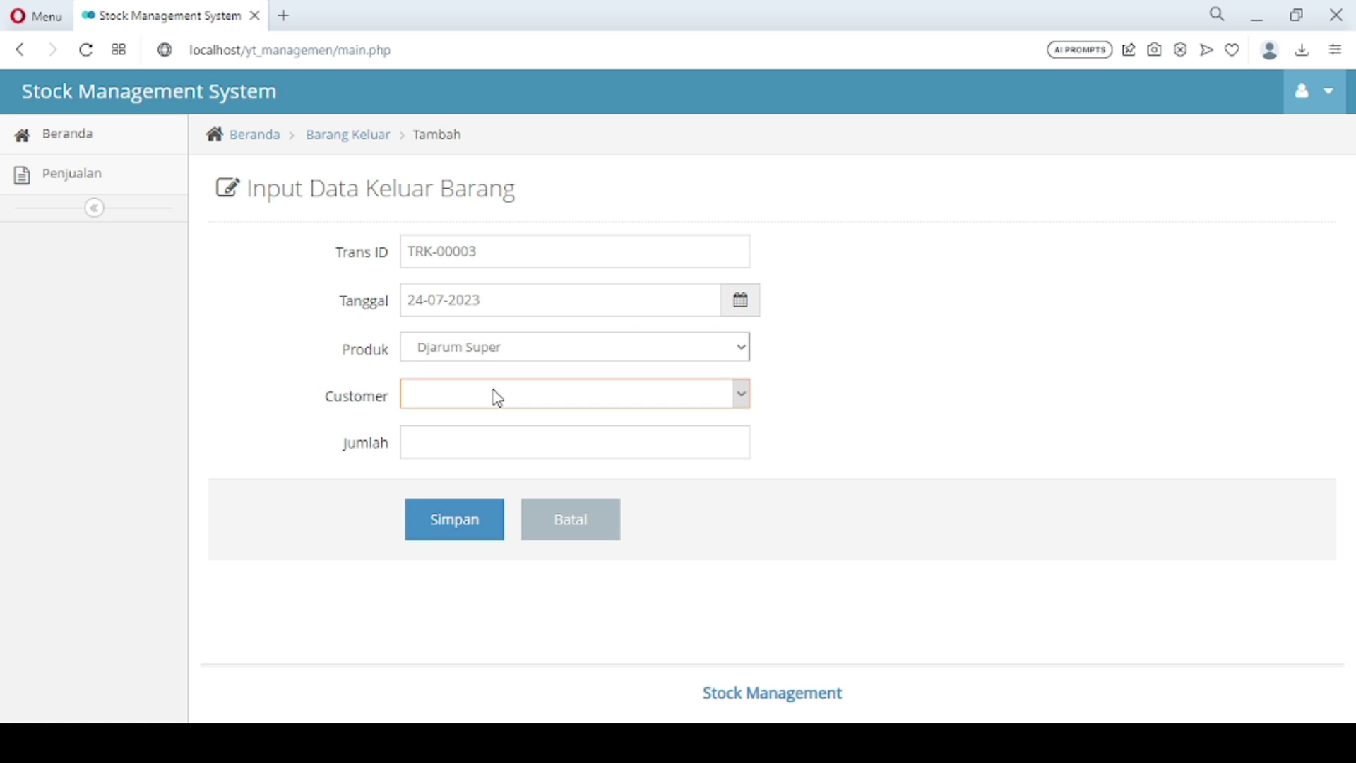
pyautogui.click(487, 465)
pyautogui.click(473, 442)
pyautogui.write('0')
pyautogui.write('8')
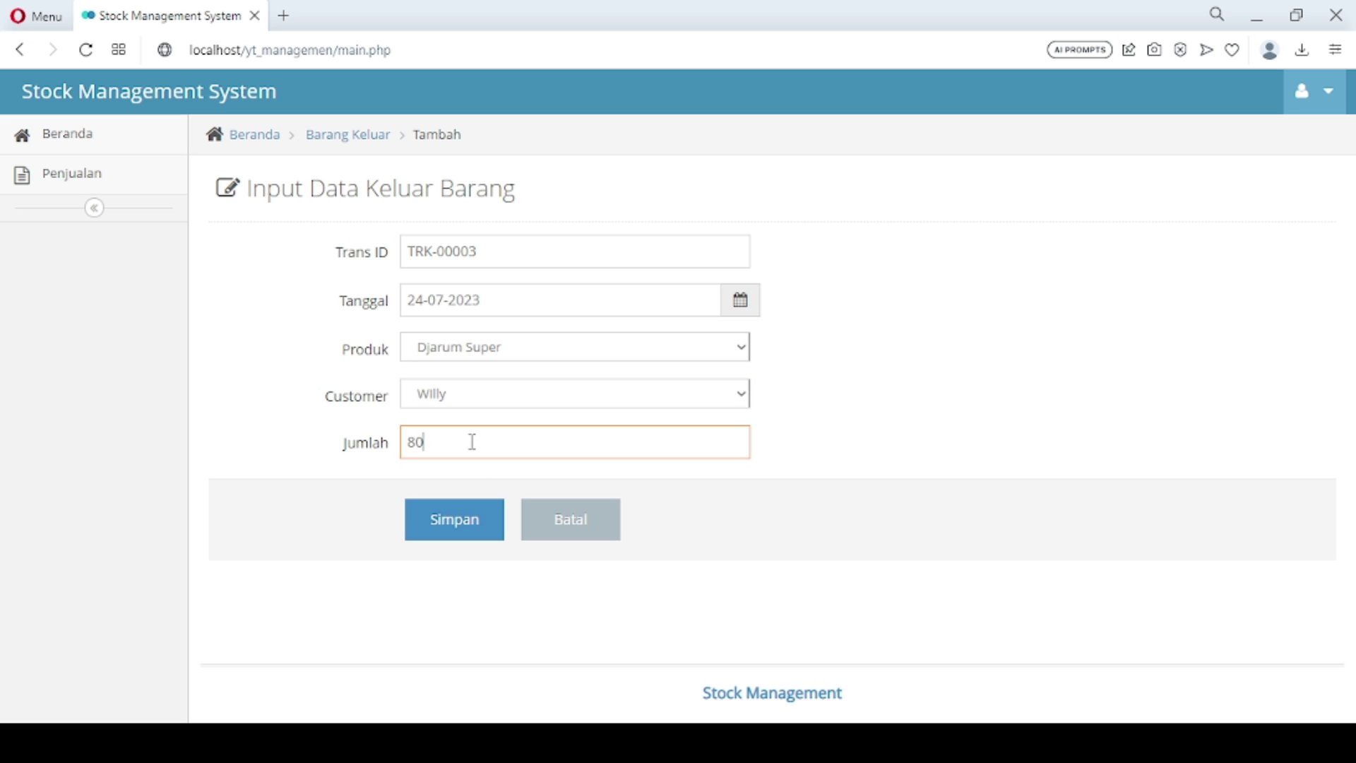
pyautogui.click(460, 538)
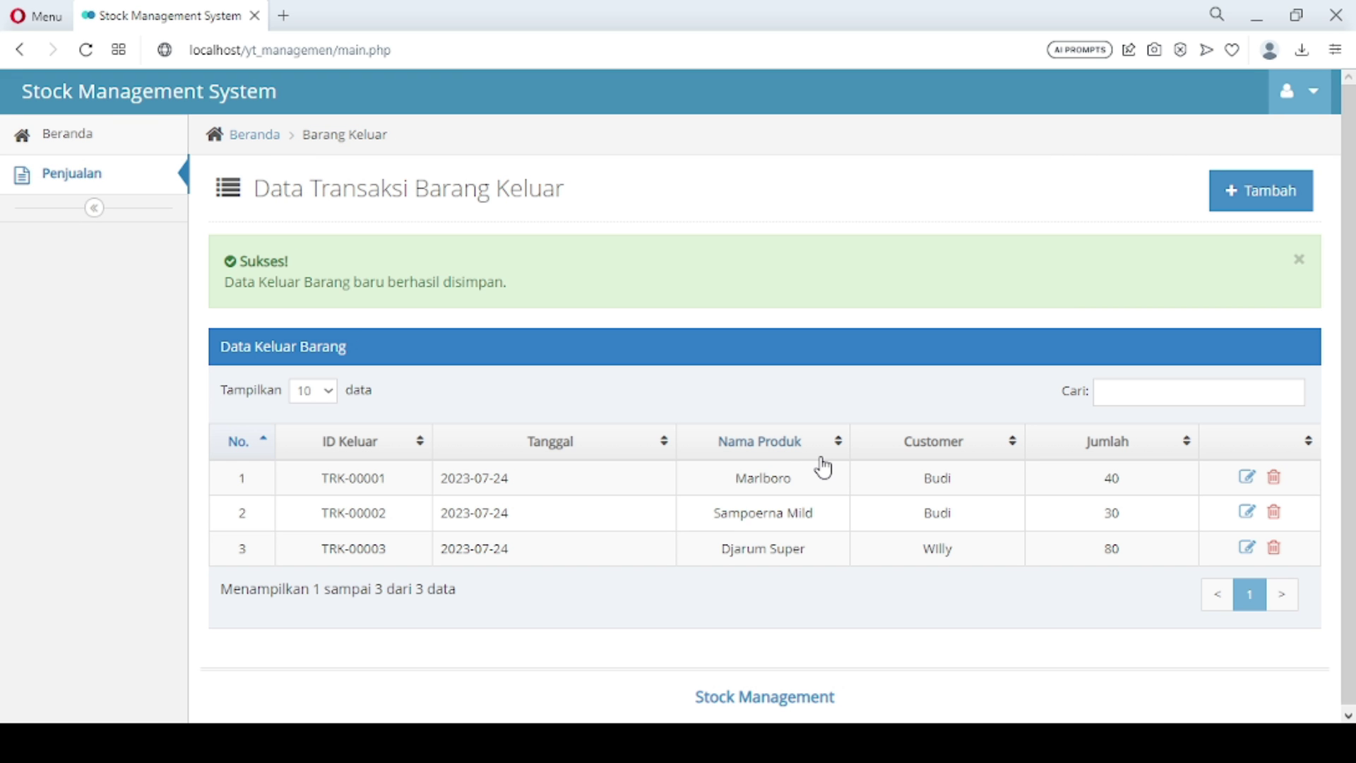
# Record an outgoing transaction of 20 Pampers Momy Poko for the customer and save it
pyautogui.click(1264, 199)
pyautogui.click(591, 346)
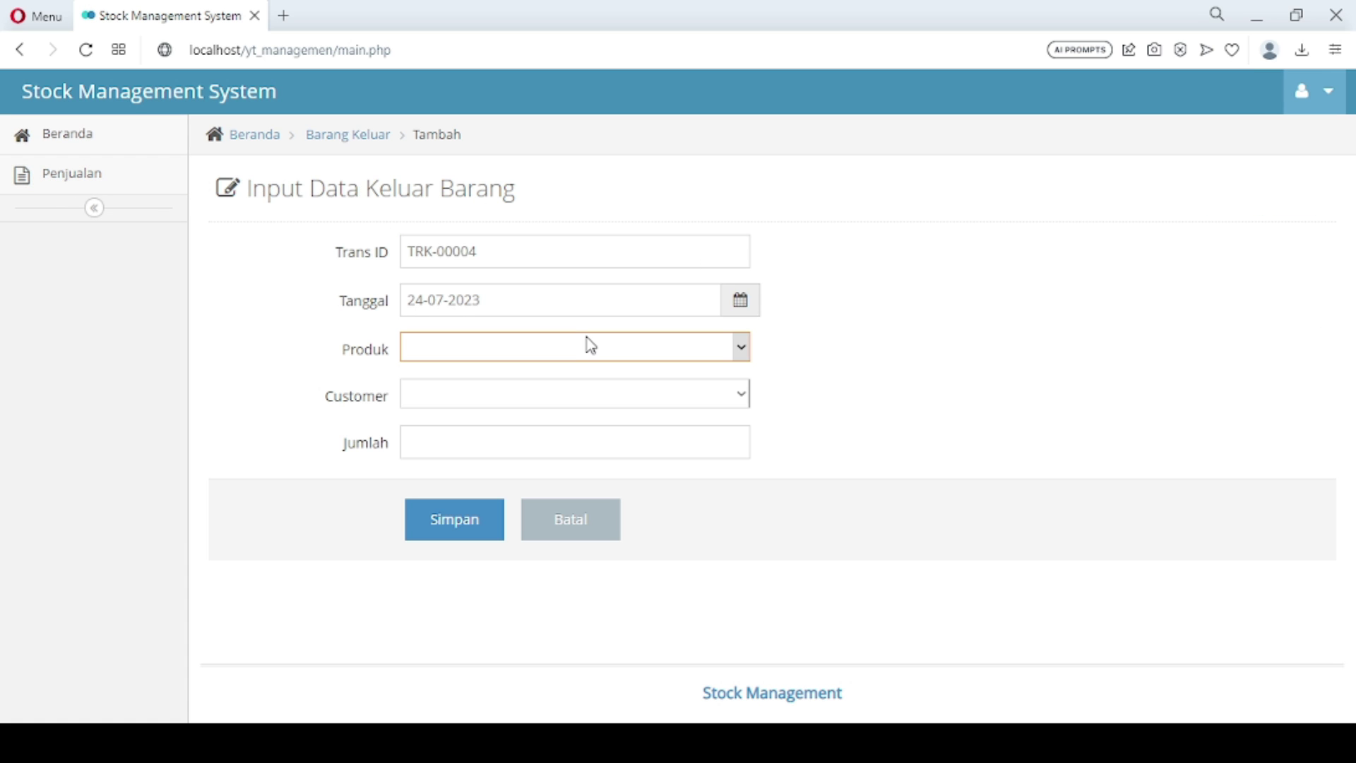
pyautogui.click(541, 432)
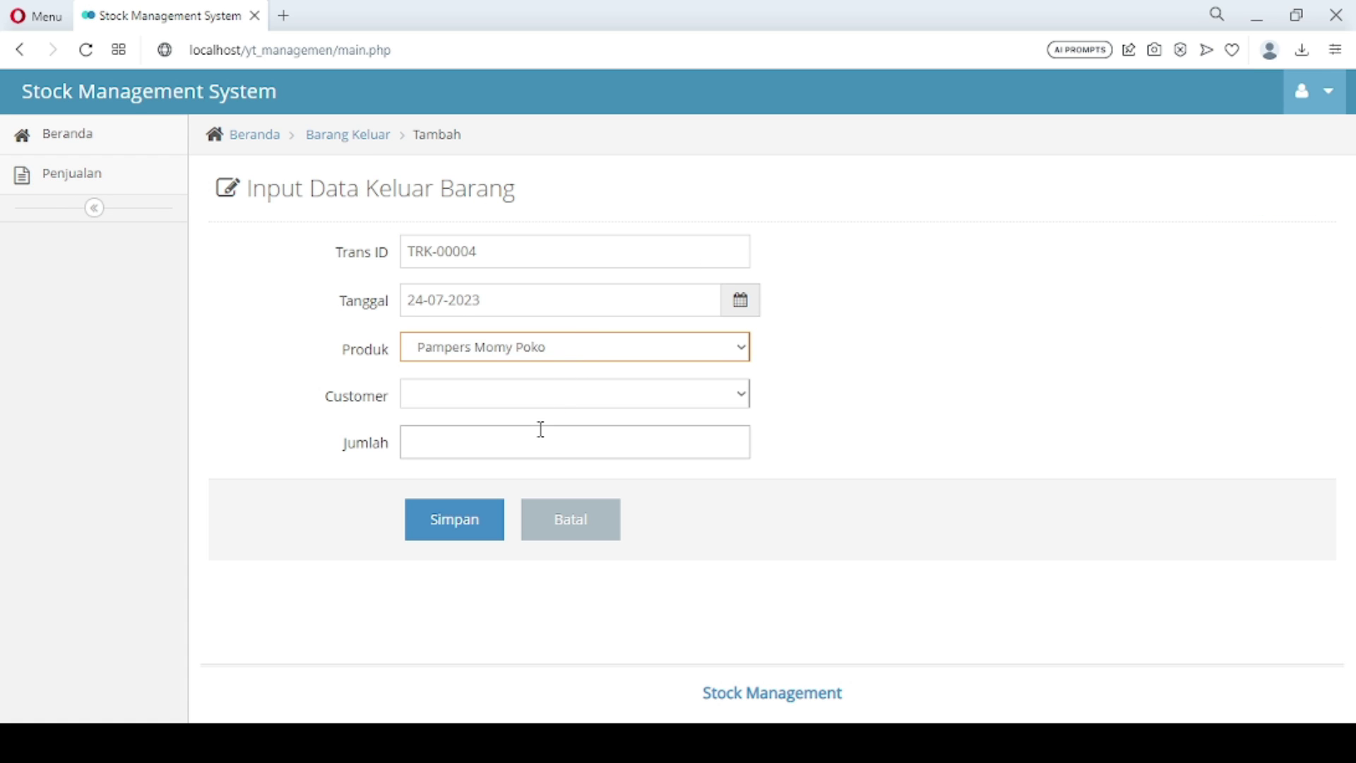
pyautogui.click(494, 402)
pyautogui.click(486, 450)
pyautogui.click(479, 452)
pyautogui.write('0')
pyautogui.press('BackSpace')
pyautogui.write('20')
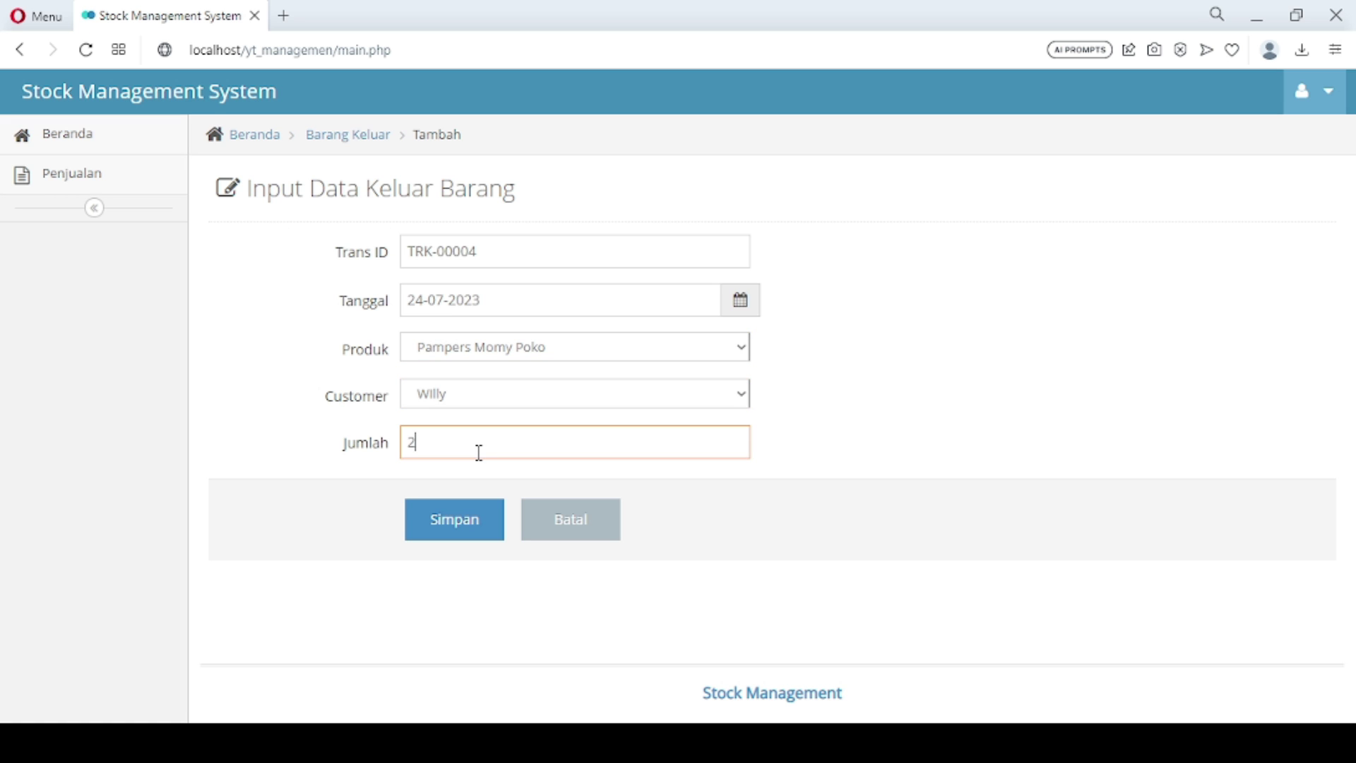
pyautogui.click(460, 532)
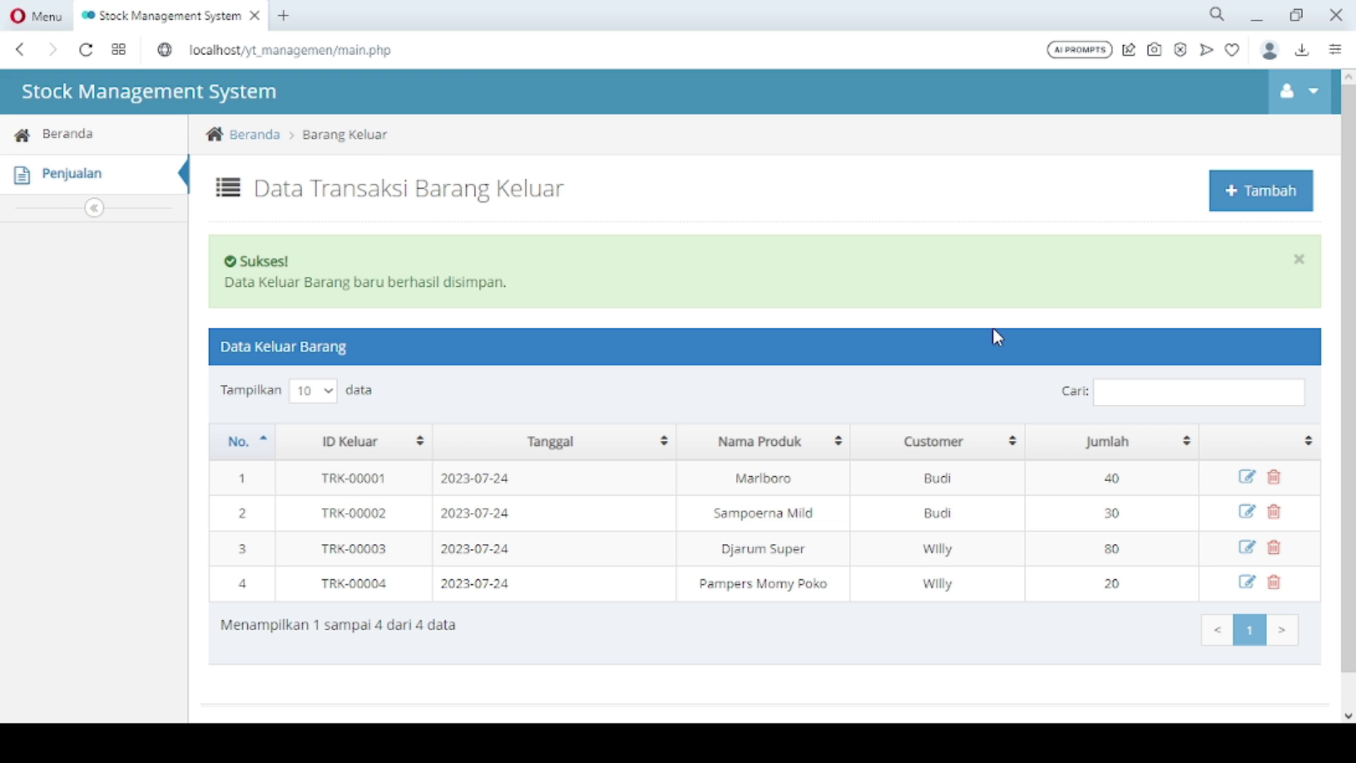
# Record an outgoing transaction of 10 Susu Indomilk for the customer and save it
pyautogui.click(1250, 197)
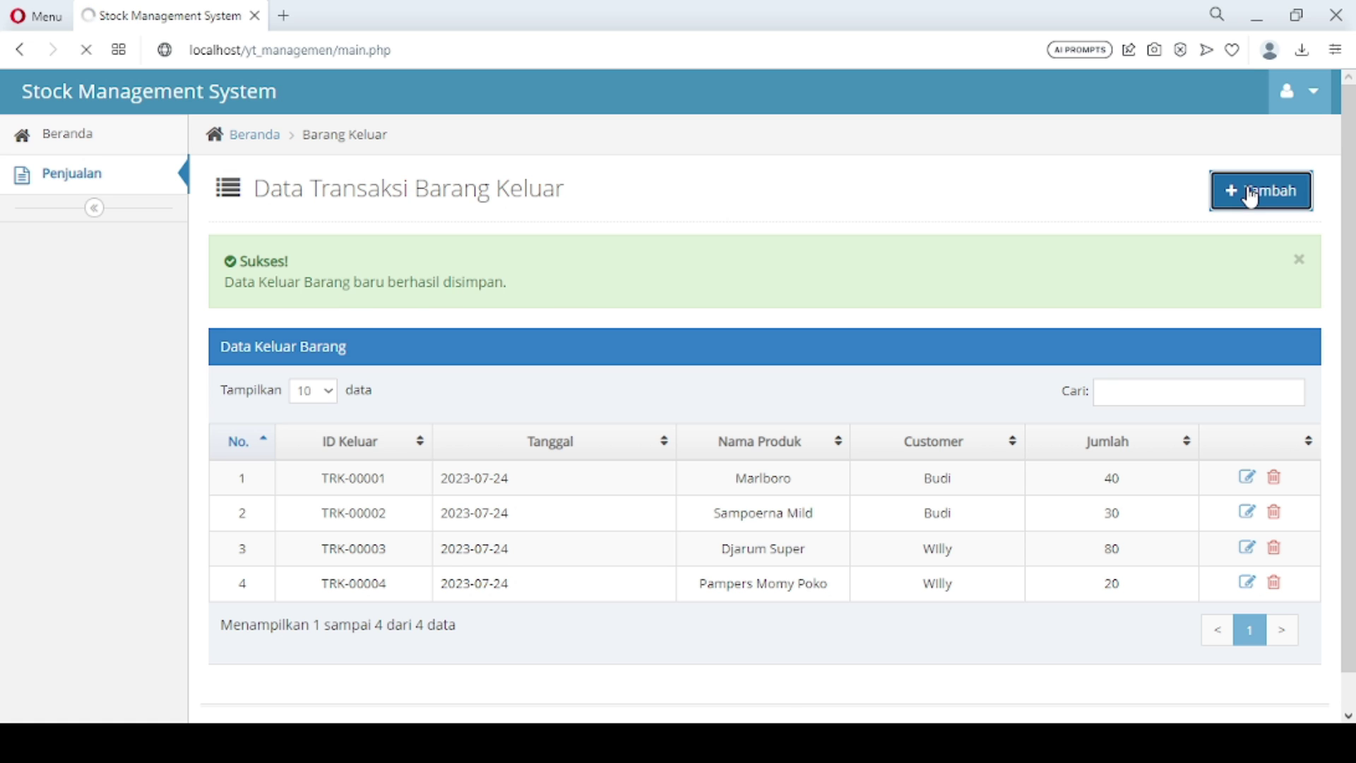
pyautogui.click(532, 351)
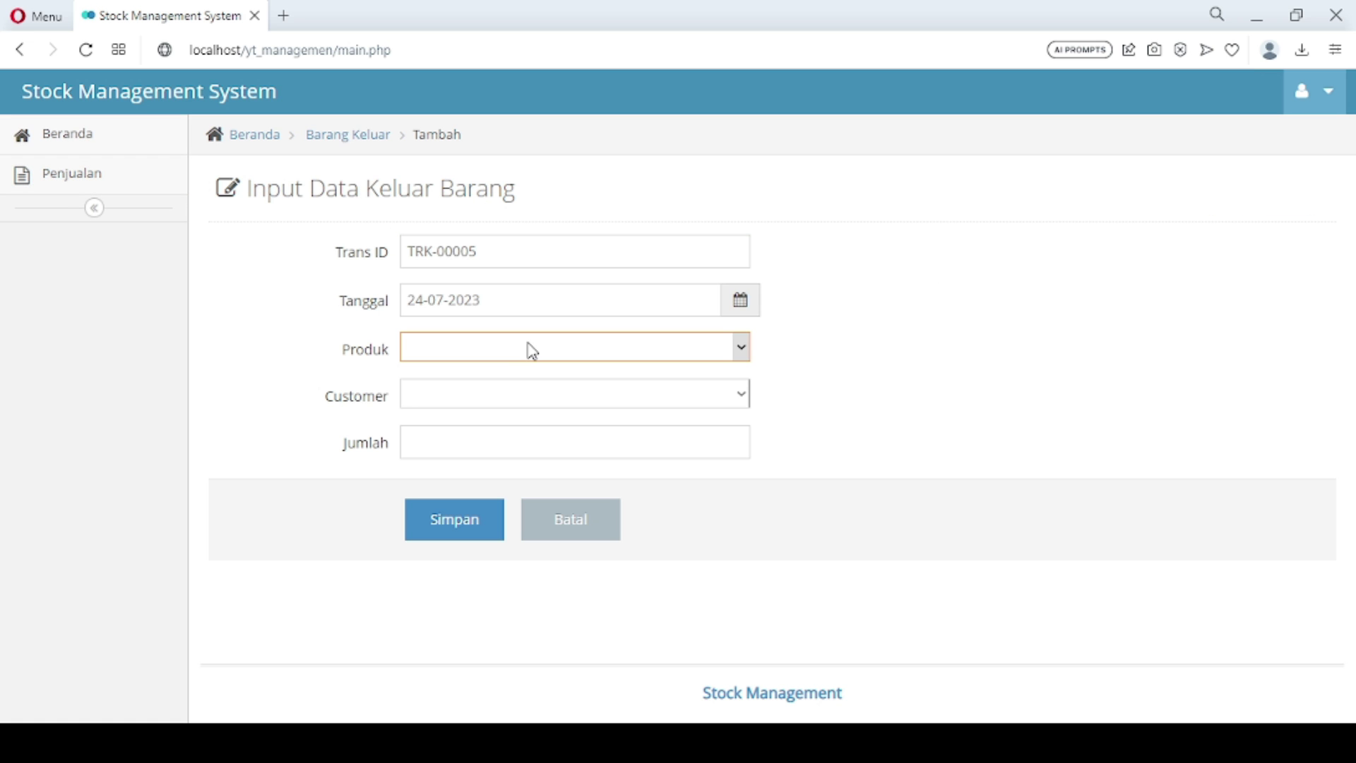
pyautogui.click(511, 408)
pyautogui.click(514, 413)
pyautogui.click(506, 436)
pyautogui.click(506, 437)
pyautogui.write('10')
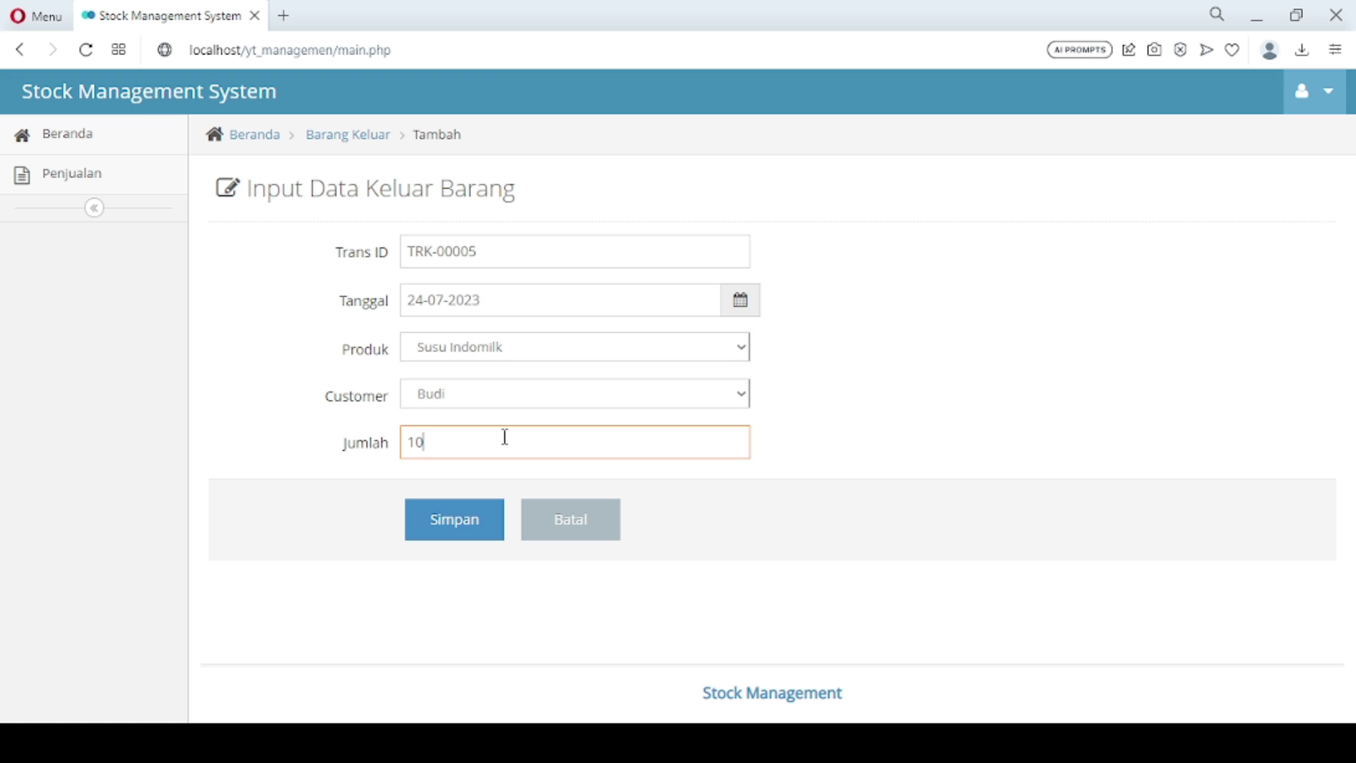
pyautogui.click(478, 520)
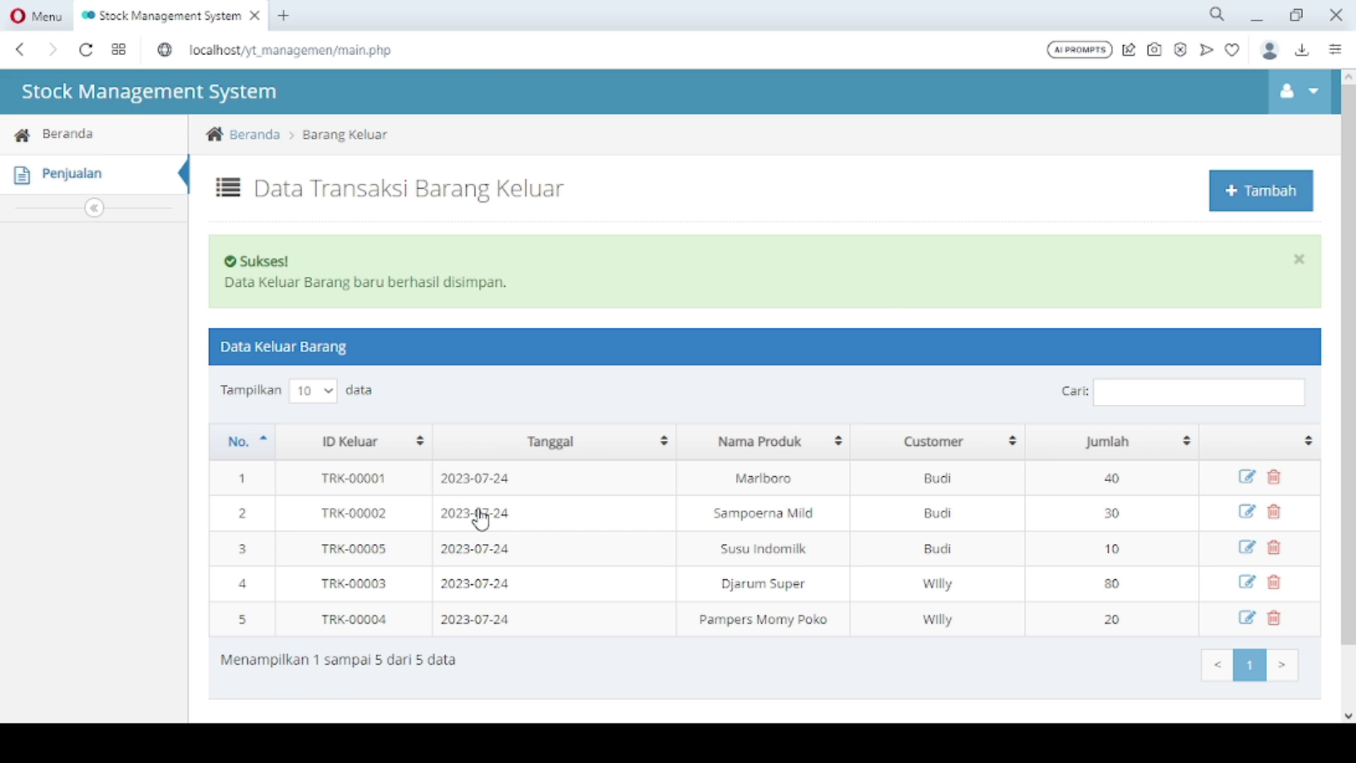
# Record an outgoing transaction of 15 Susu Dancow for the customer and save it
pyautogui.click(1256, 205)
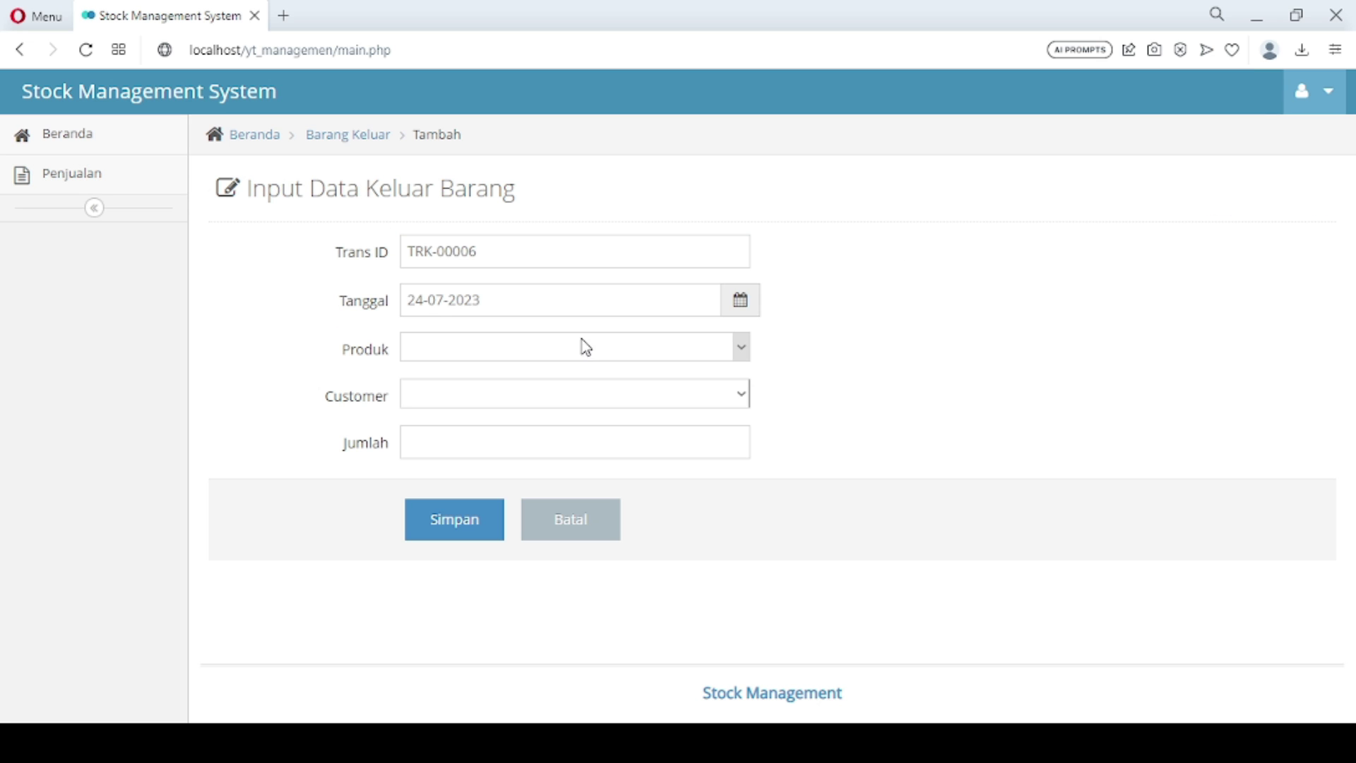
pyautogui.click(575, 347)
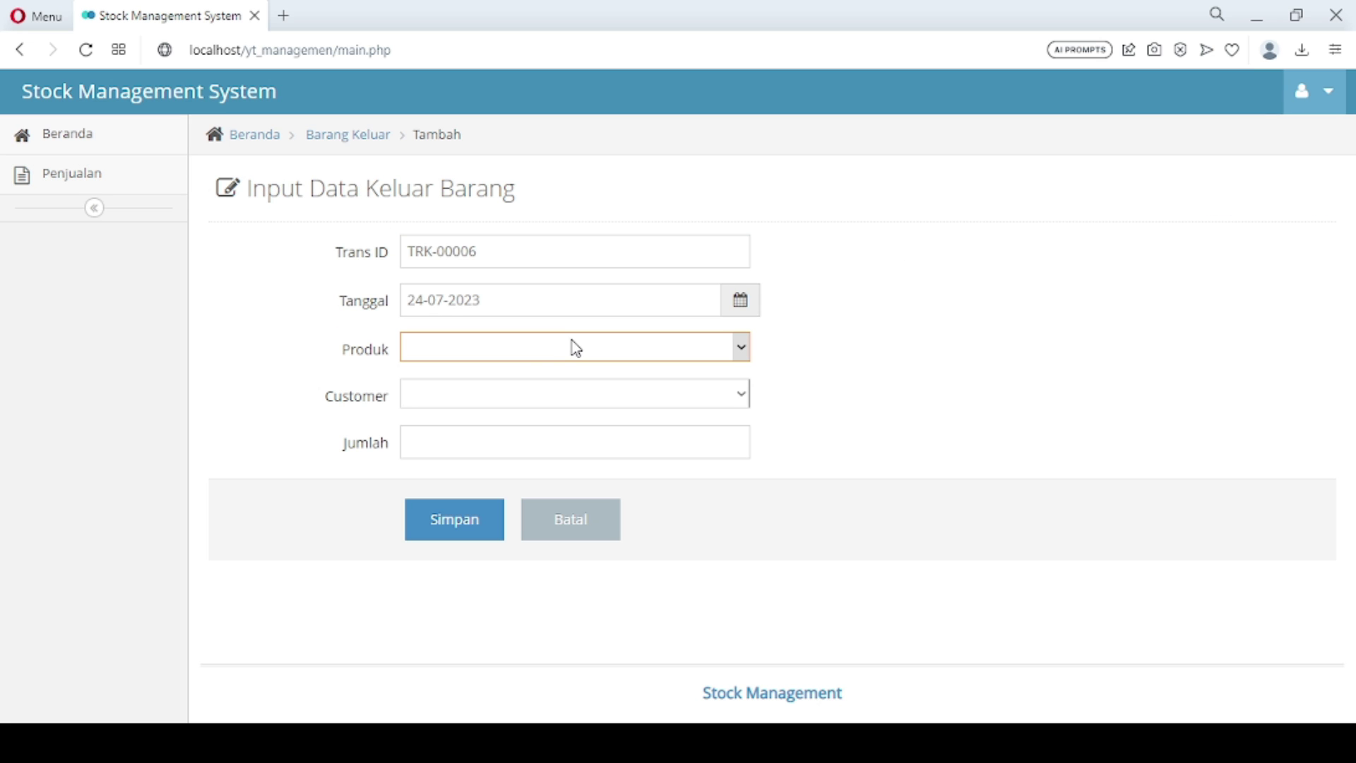
pyautogui.click(552, 392)
pyautogui.click(552, 392)
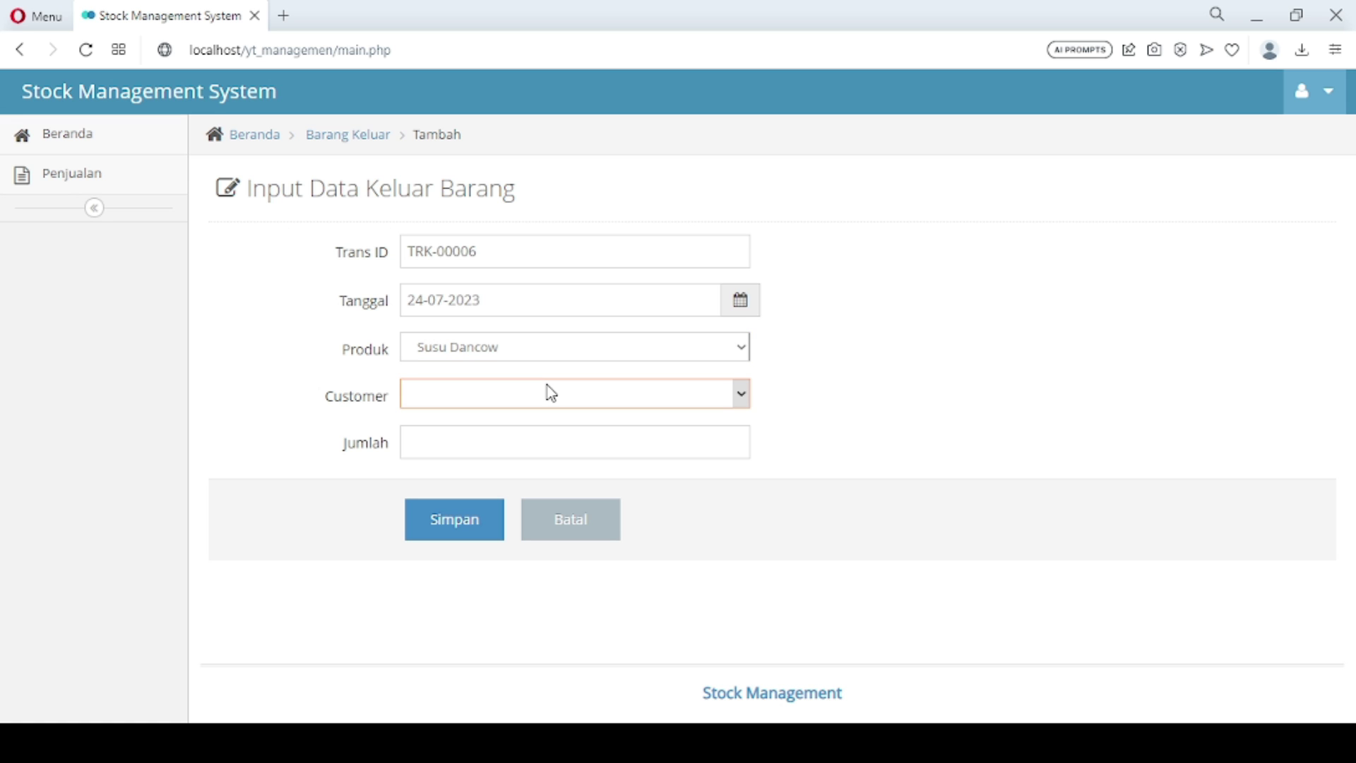
pyautogui.click(521, 434)
pyautogui.click(521, 434)
pyautogui.write('1')
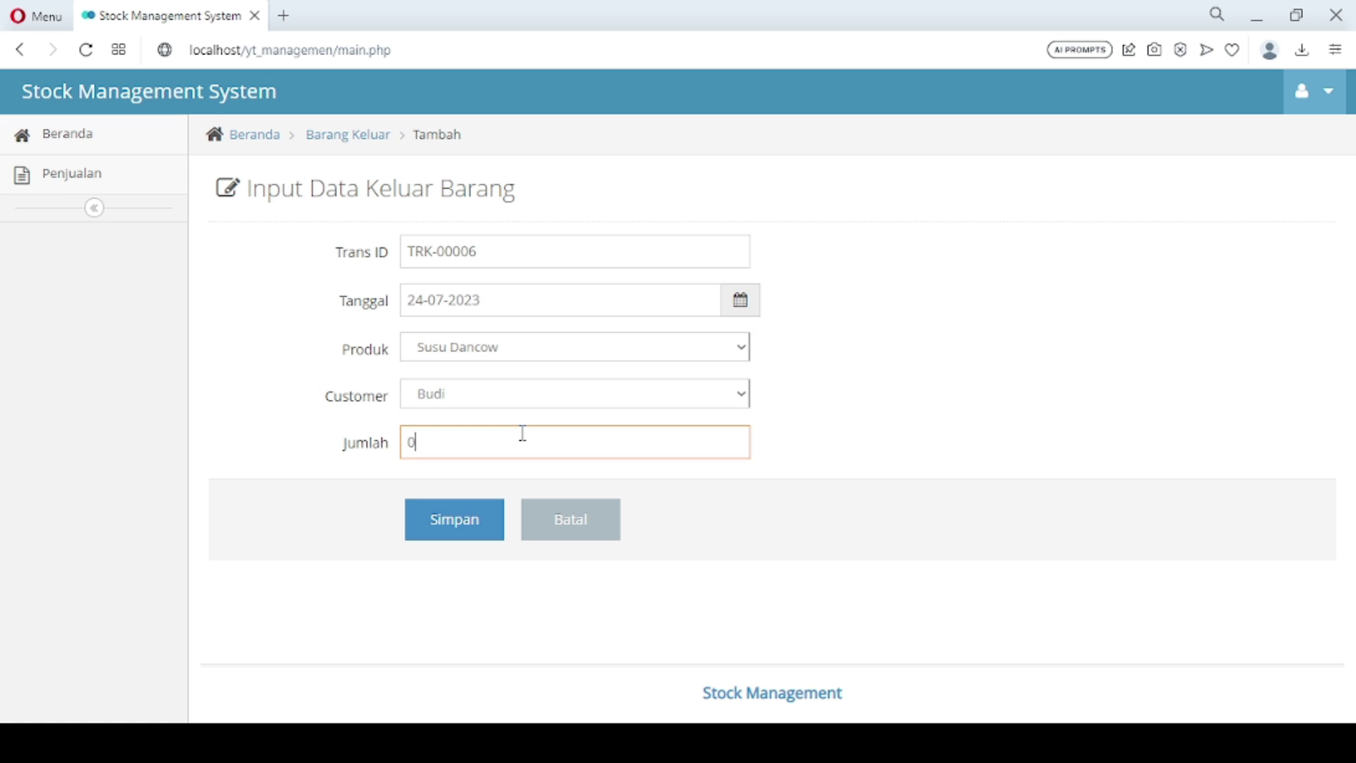
pyautogui.write('5')
pyautogui.click(475, 529)
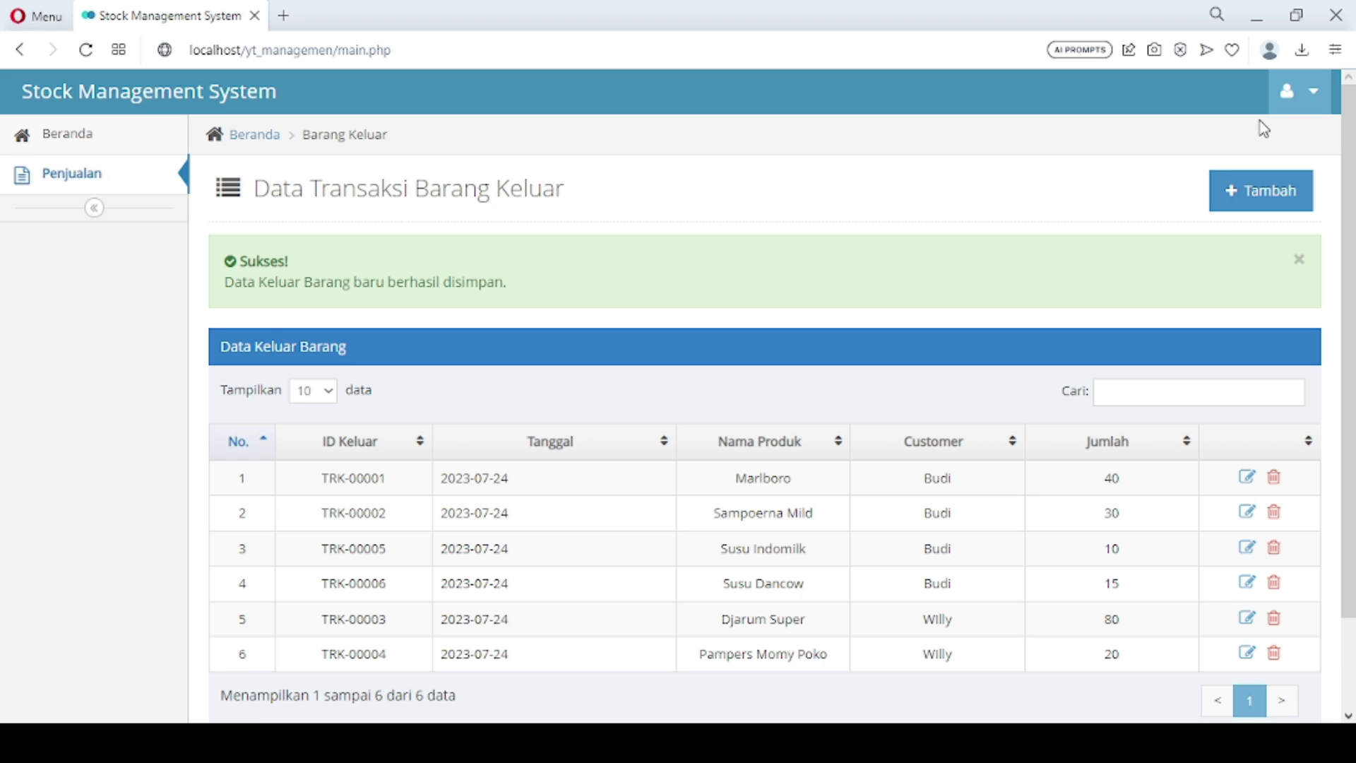
# Log out of the current account, confirming with Ya, Logout
pyautogui.click(1303, 105)
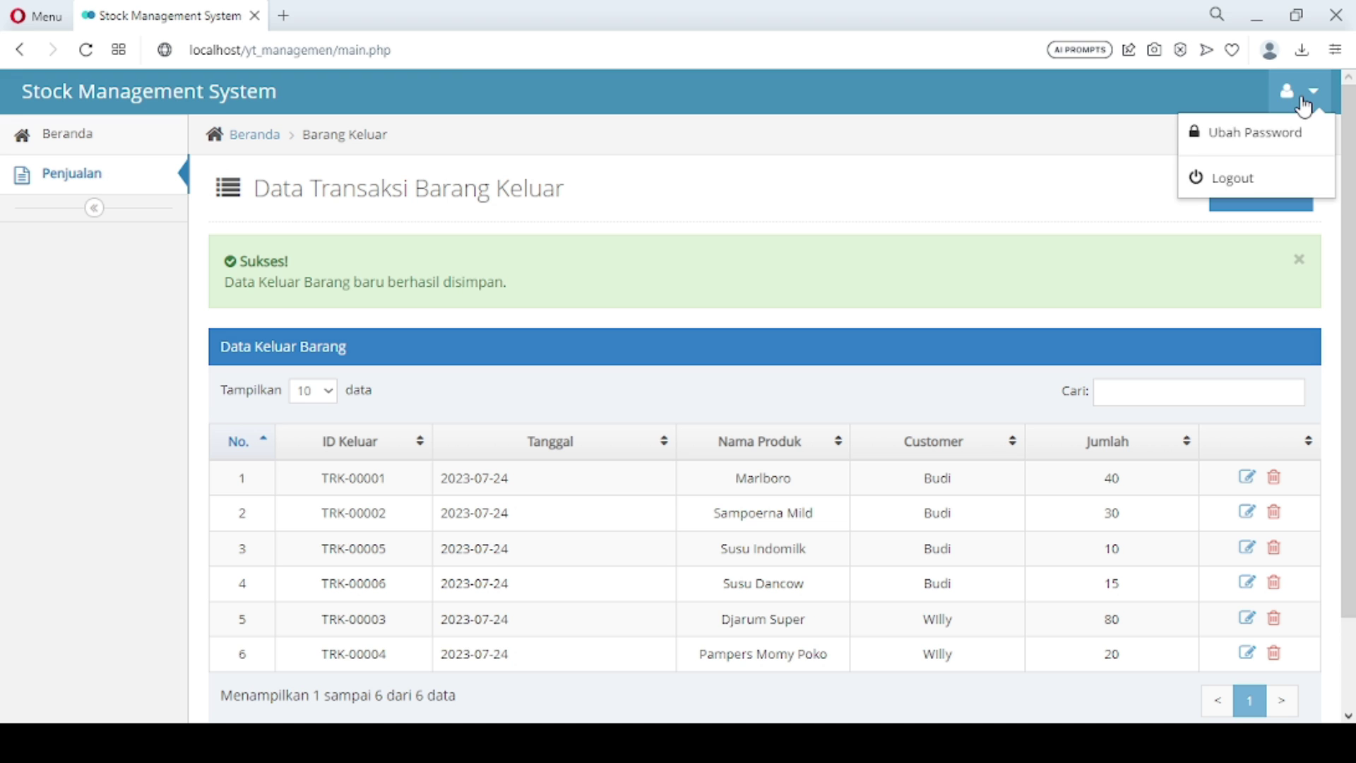
pyautogui.click(1222, 180)
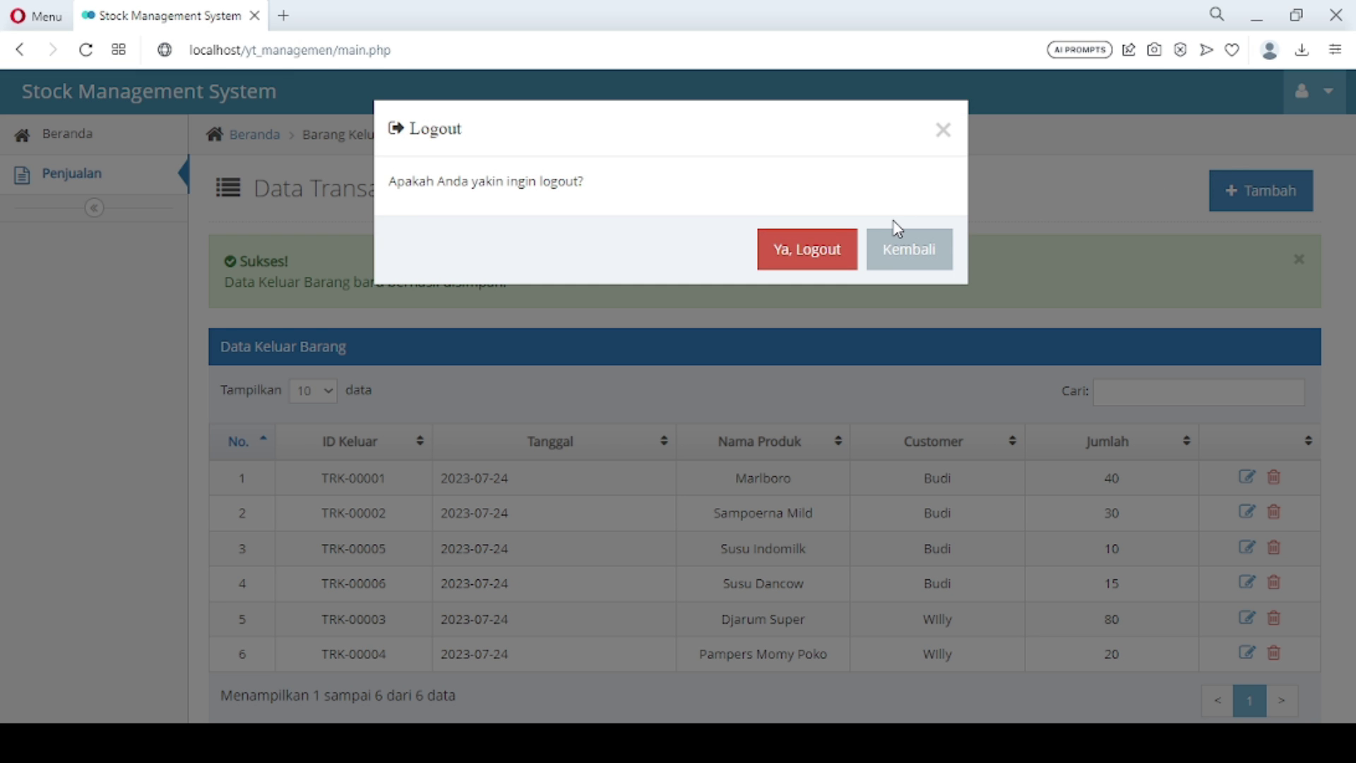
pyautogui.click(818, 252)
# Sign back in as admin with the account password and view the dashboard charts
pyautogui.click(690, 410)
pyautogui.hotkey('ctrl', 'a')
pyautogui.write('admin')
pyautogui.press('Tab')
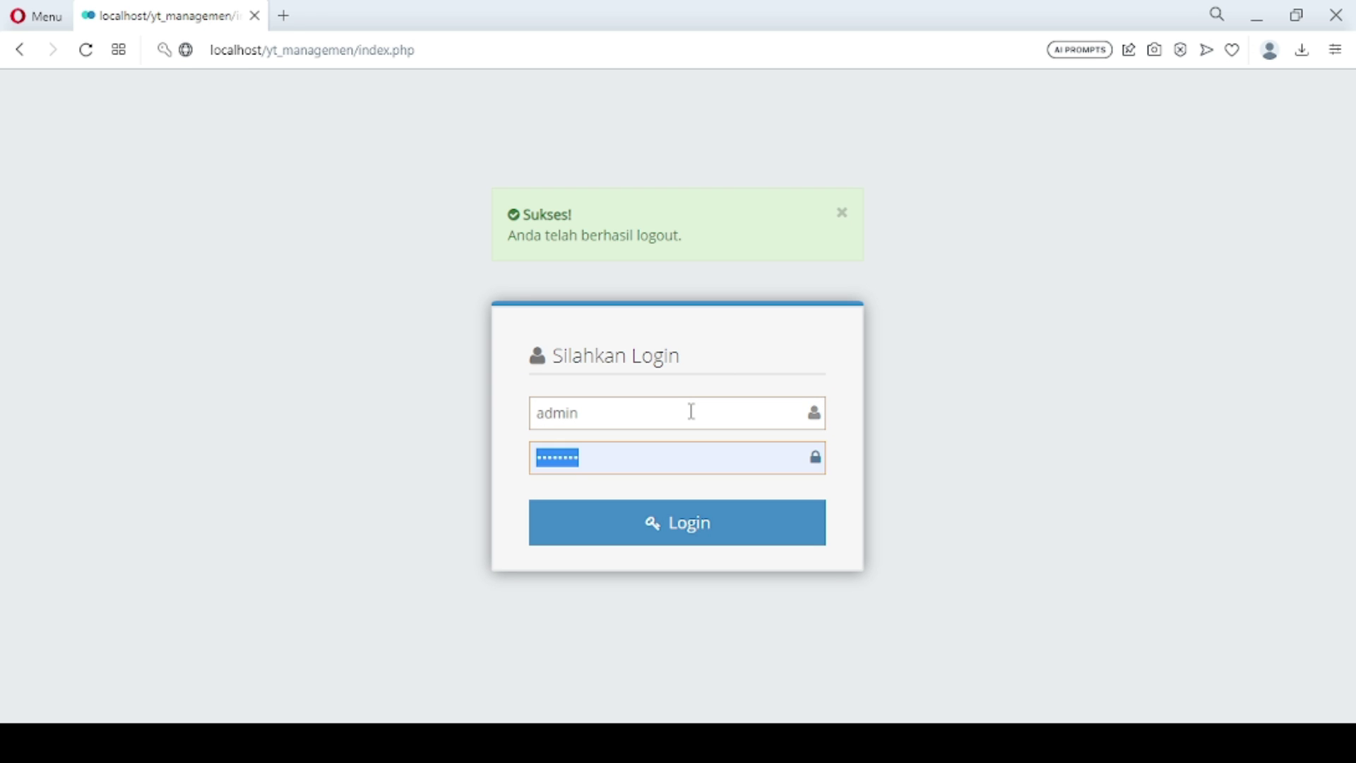
pyautogui.write('admin123')
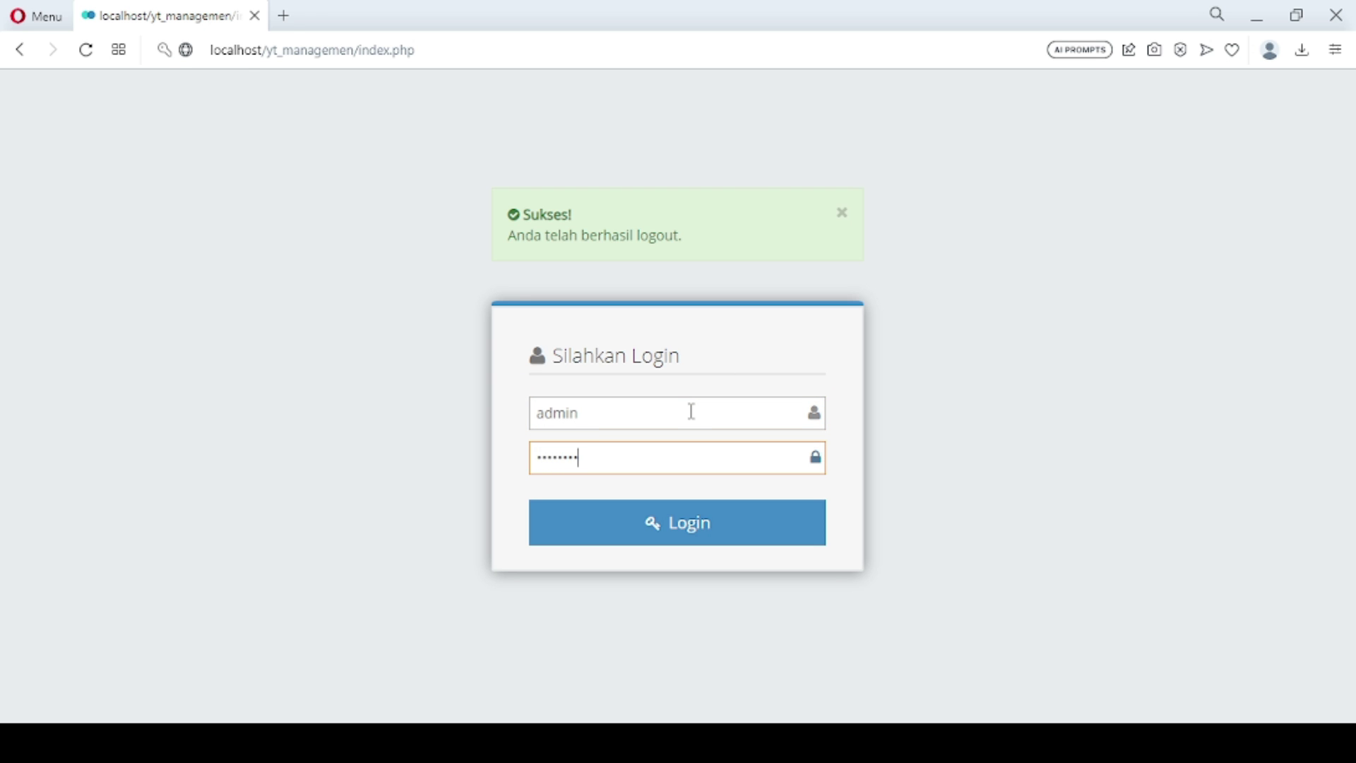
pyautogui.press('Return')
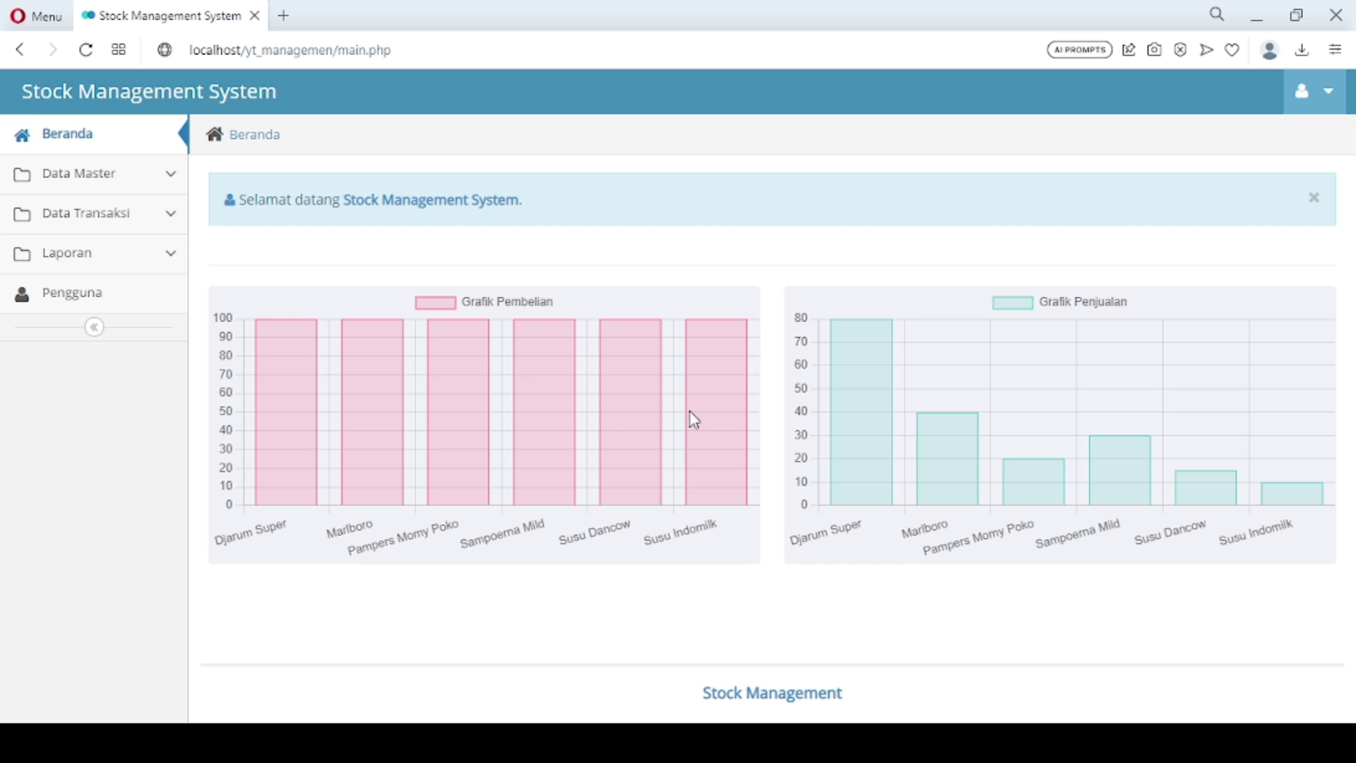
pyautogui.moveTo(257, 379)
pyautogui.moveTo(860, 370)
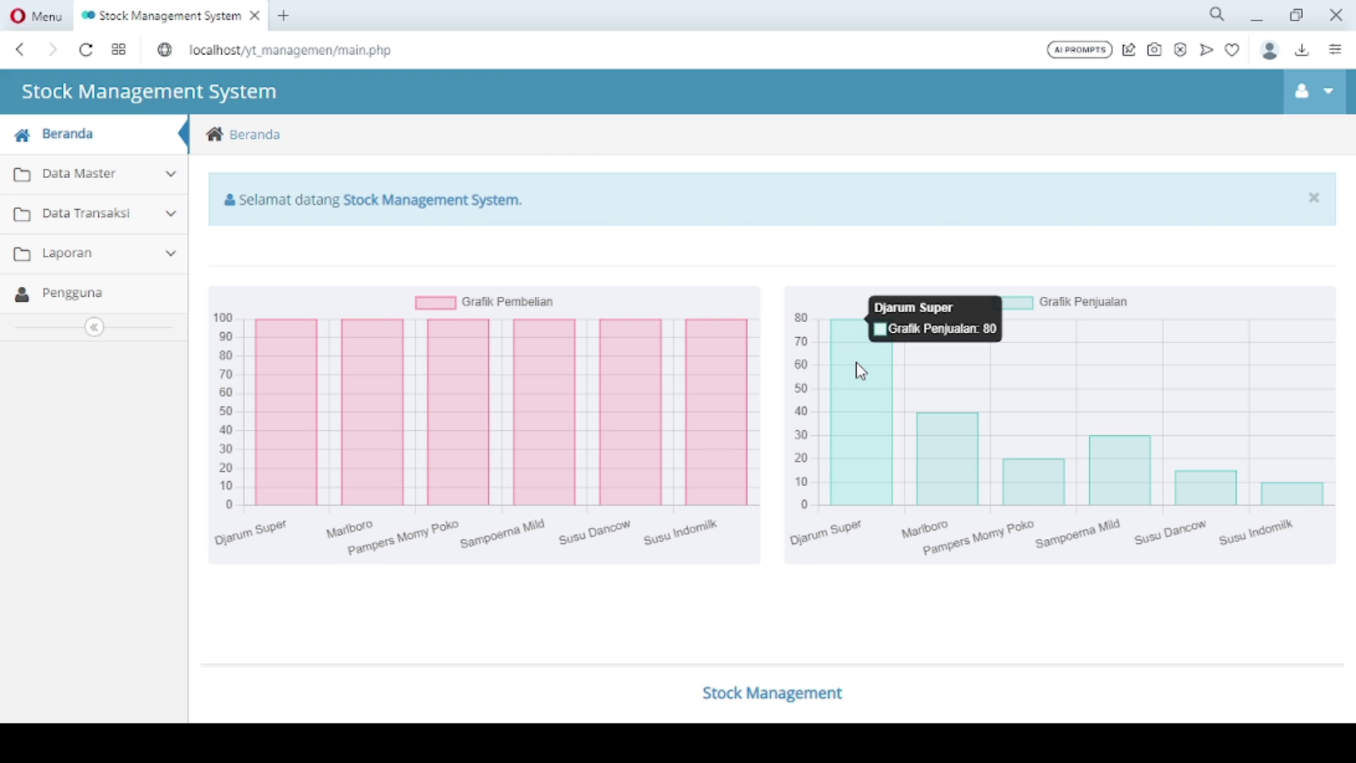
pyautogui.moveTo(1026, 476)
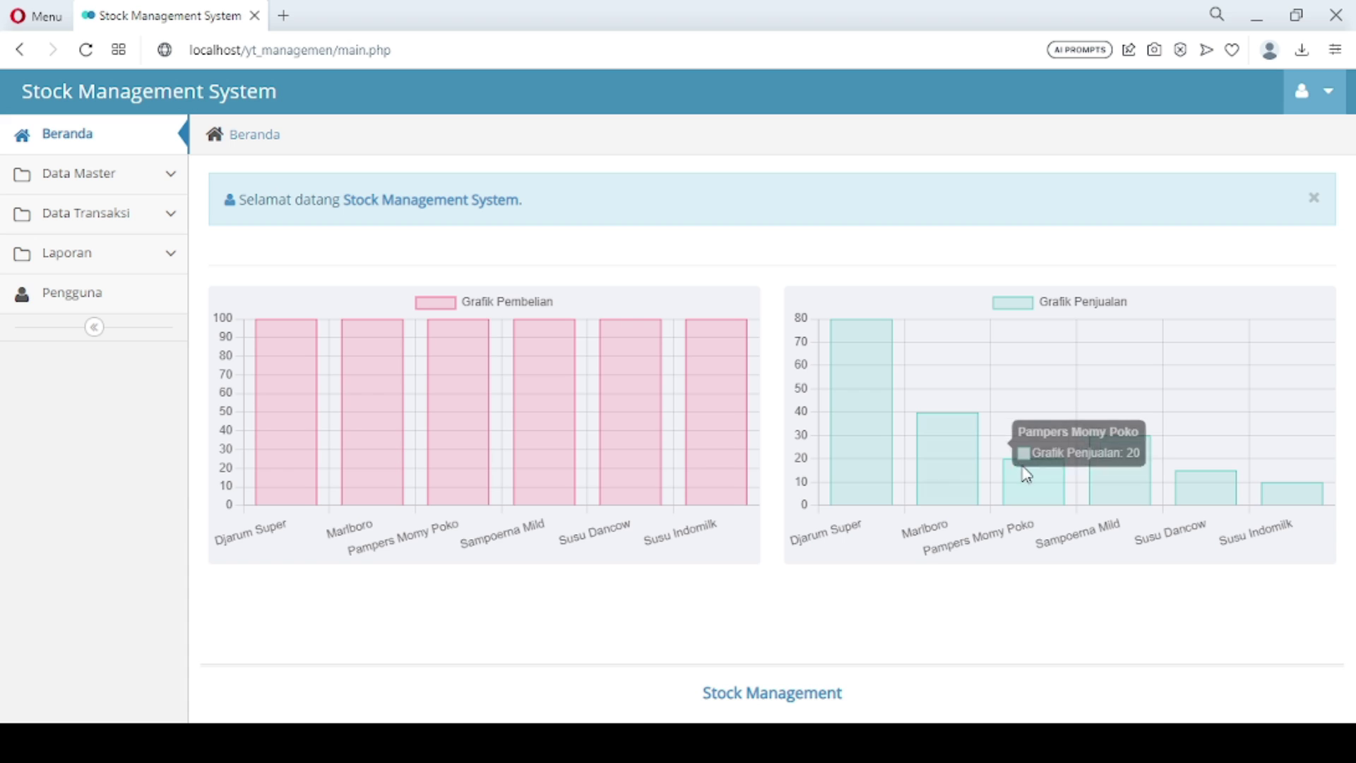
pyautogui.moveTo(1216, 502)
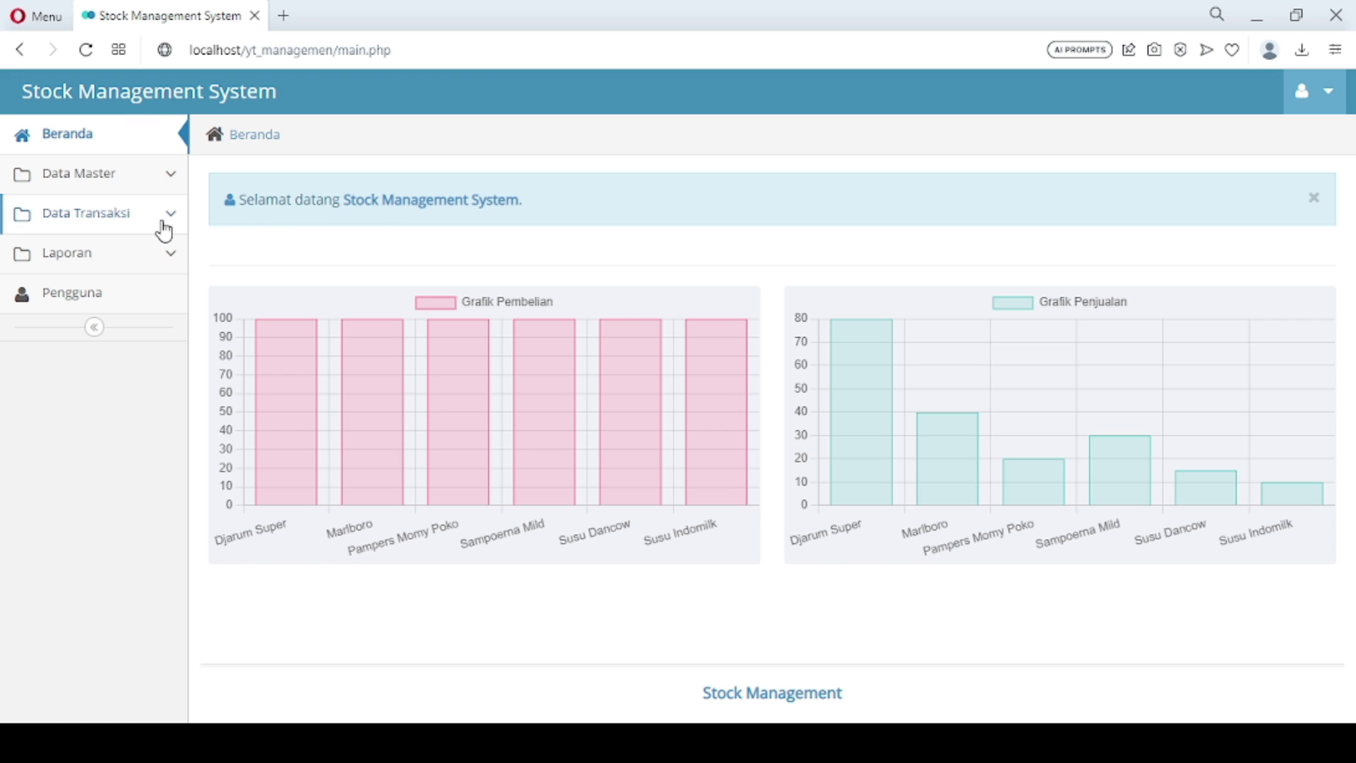
pyautogui.click(125, 181)
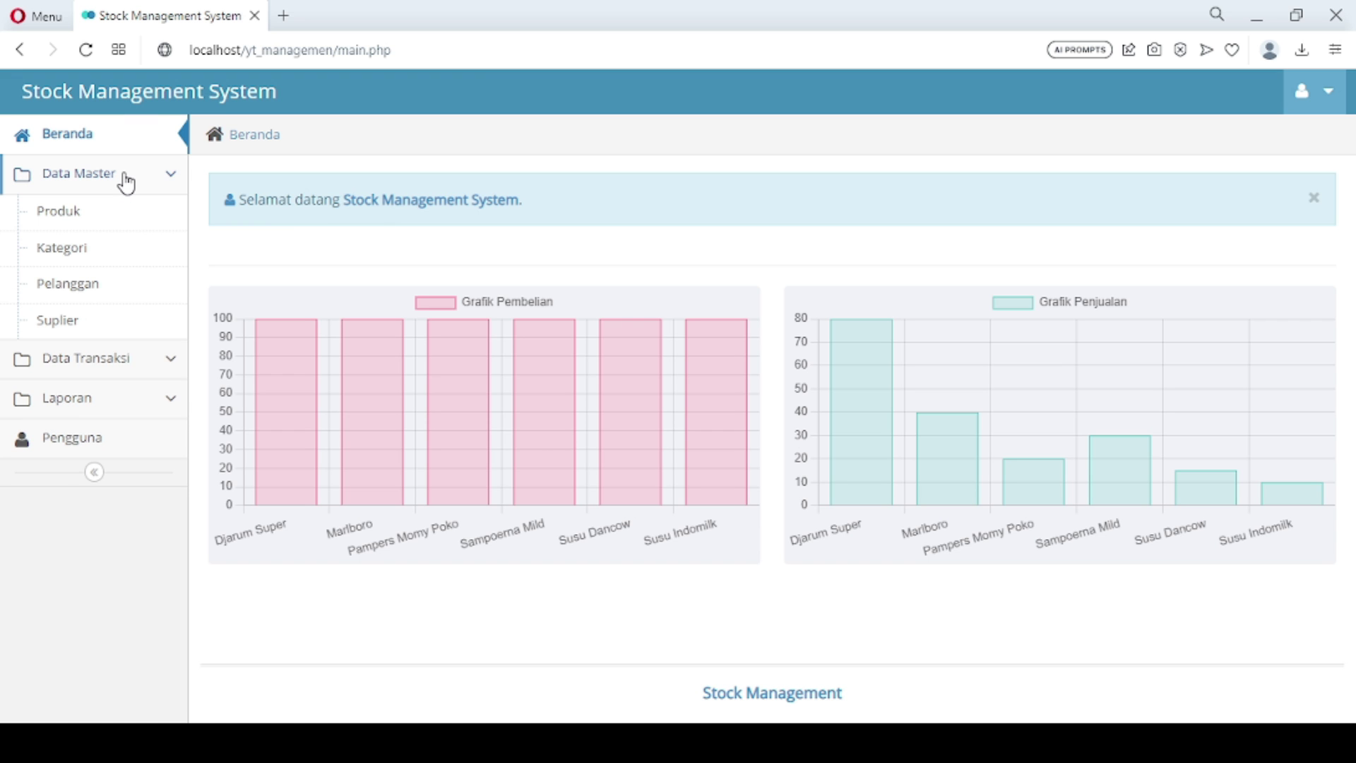
pyautogui.click(113, 216)
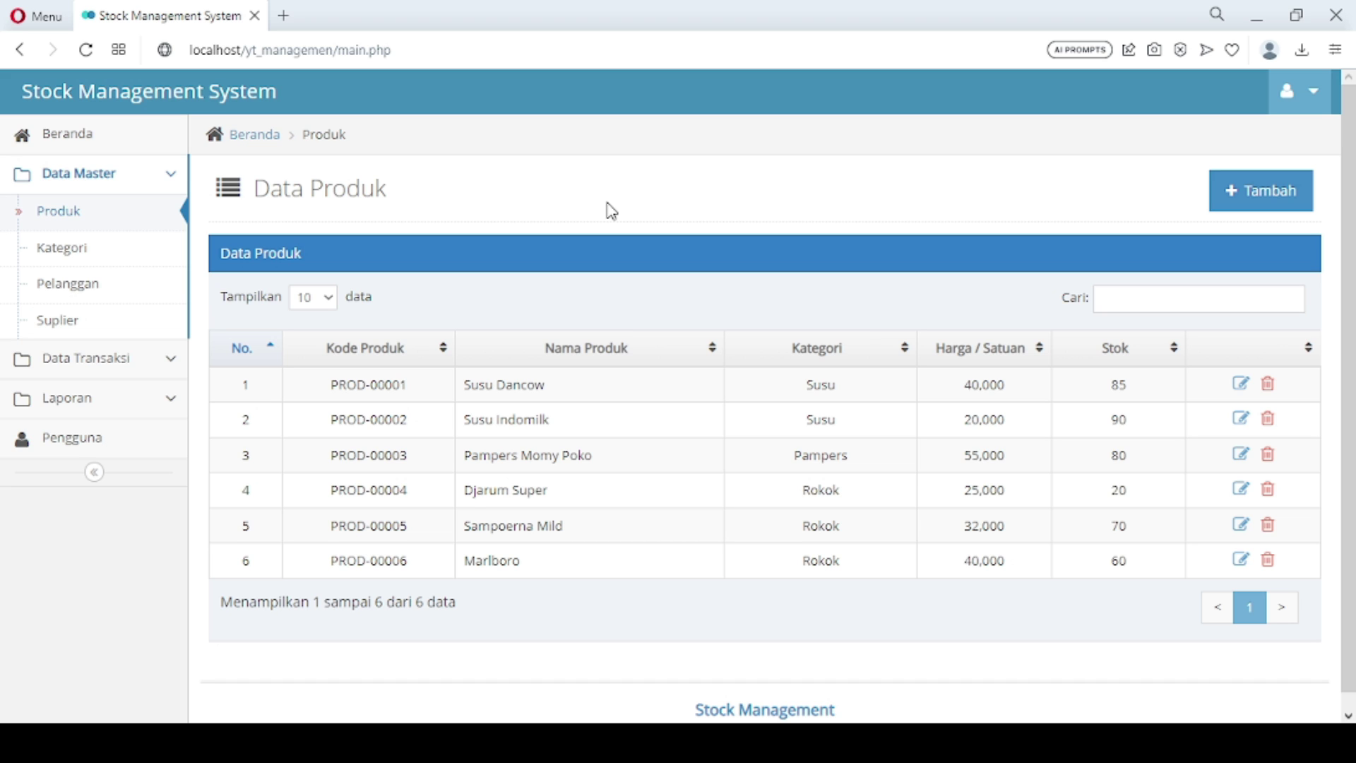
pyautogui.click(86, 139)
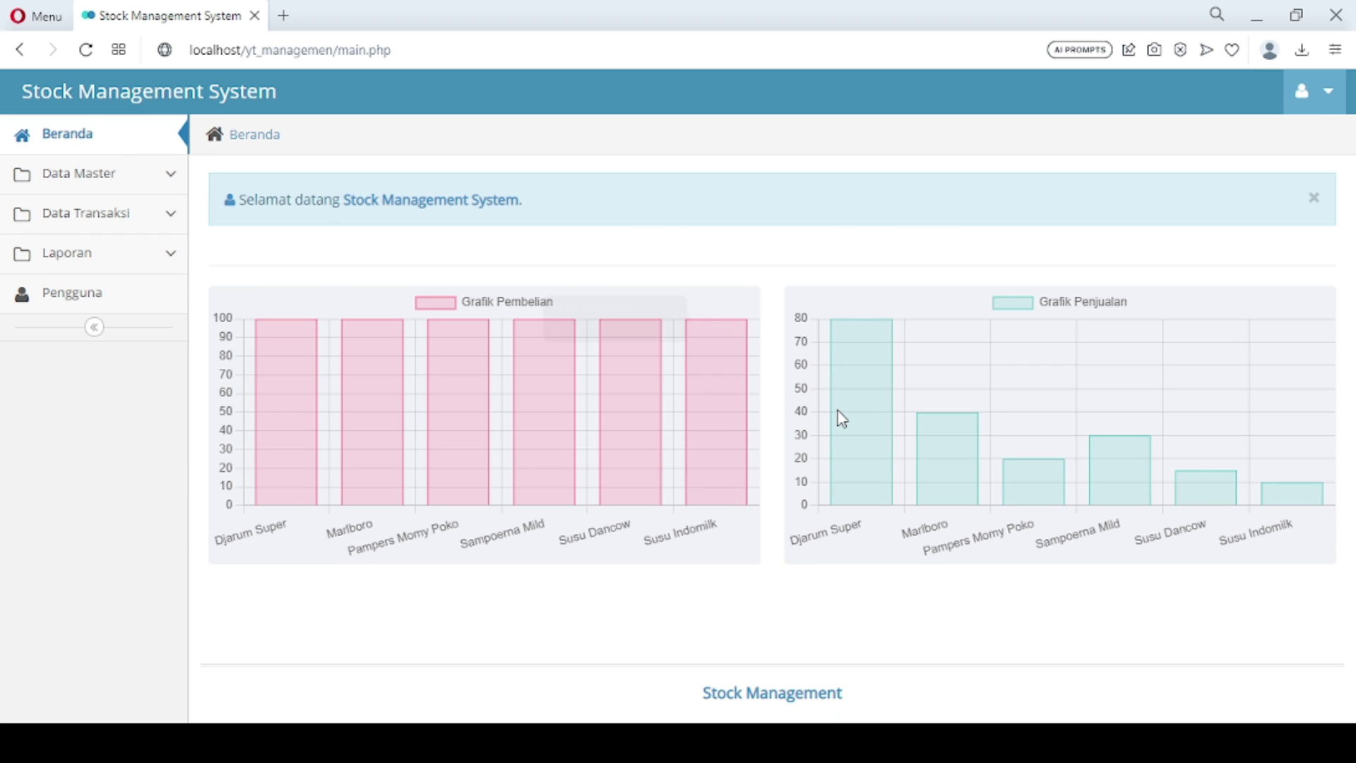
pyautogui.moveTo(840, 414)
pyautogui.click(172, 176)
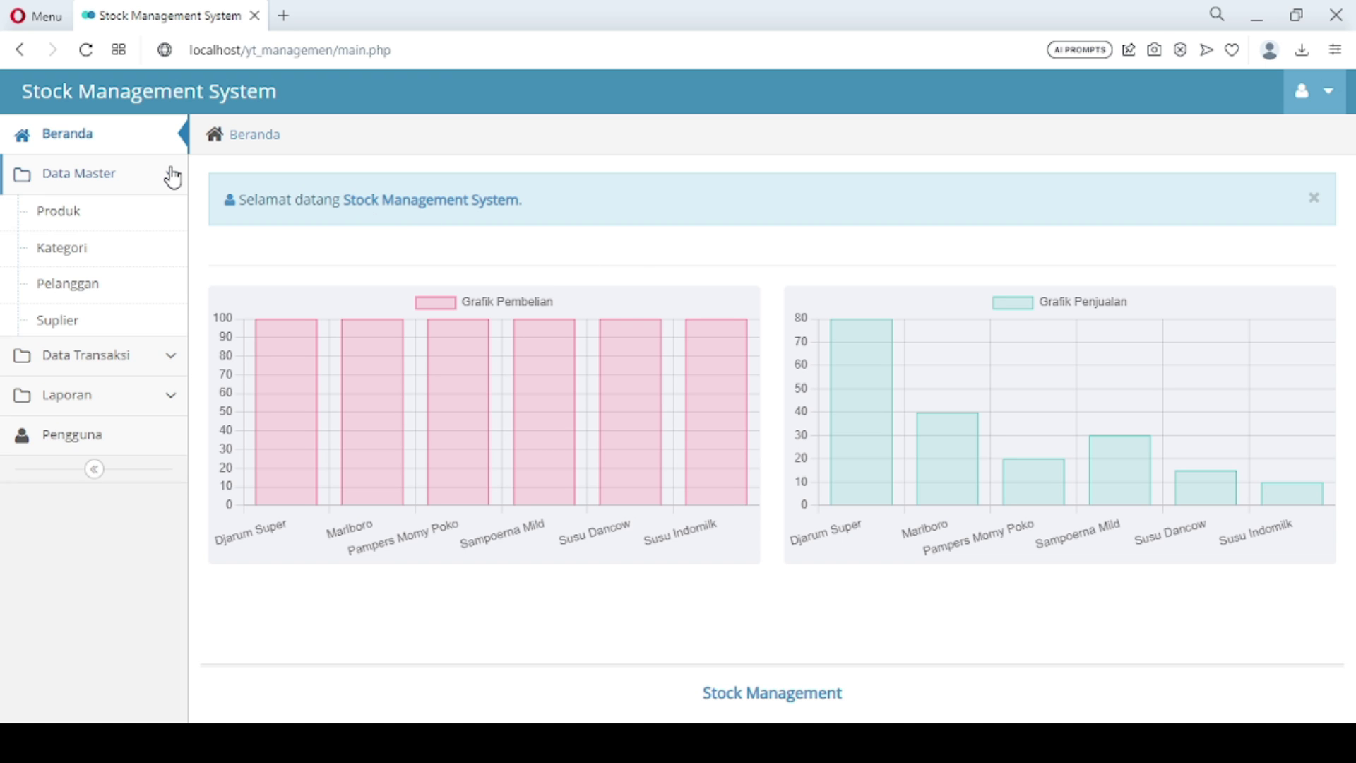
pyautogui.click(98, 229)
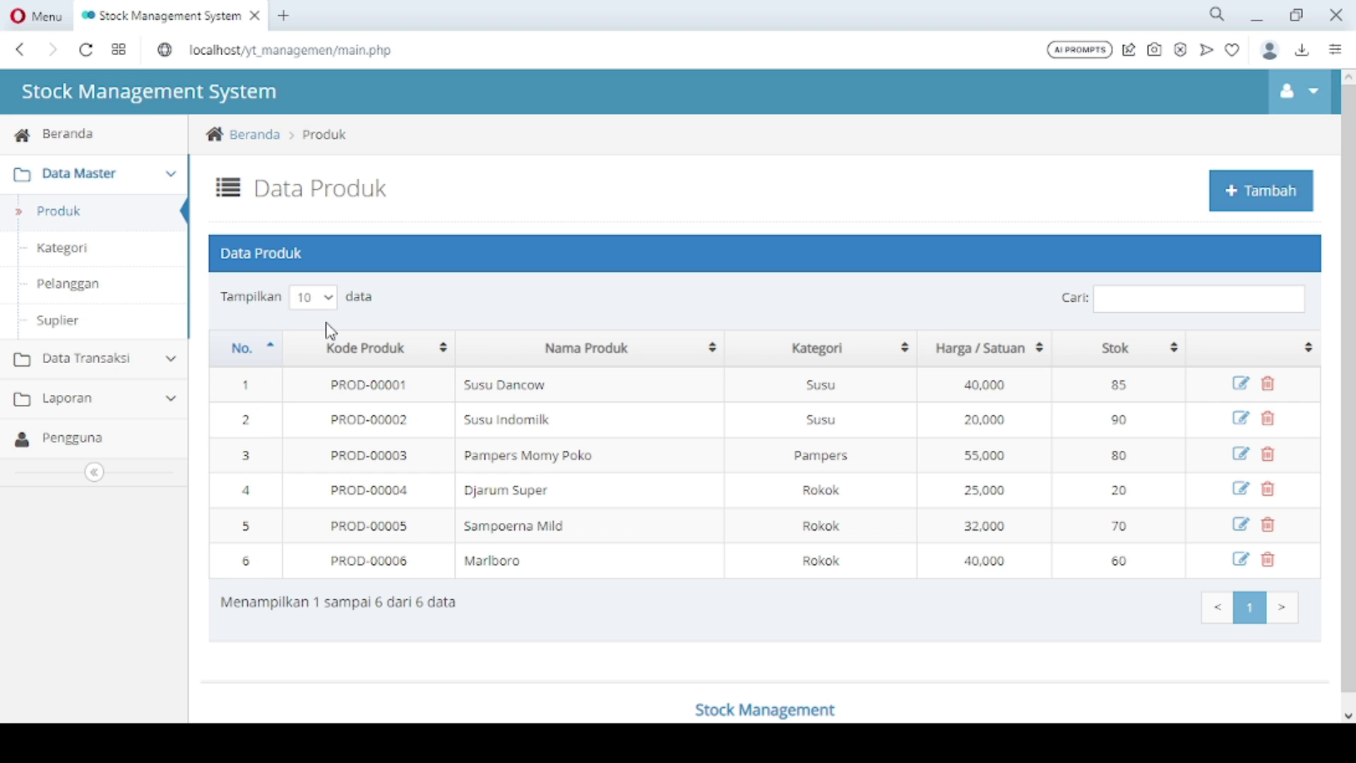
pyautogui.click(98, 140)
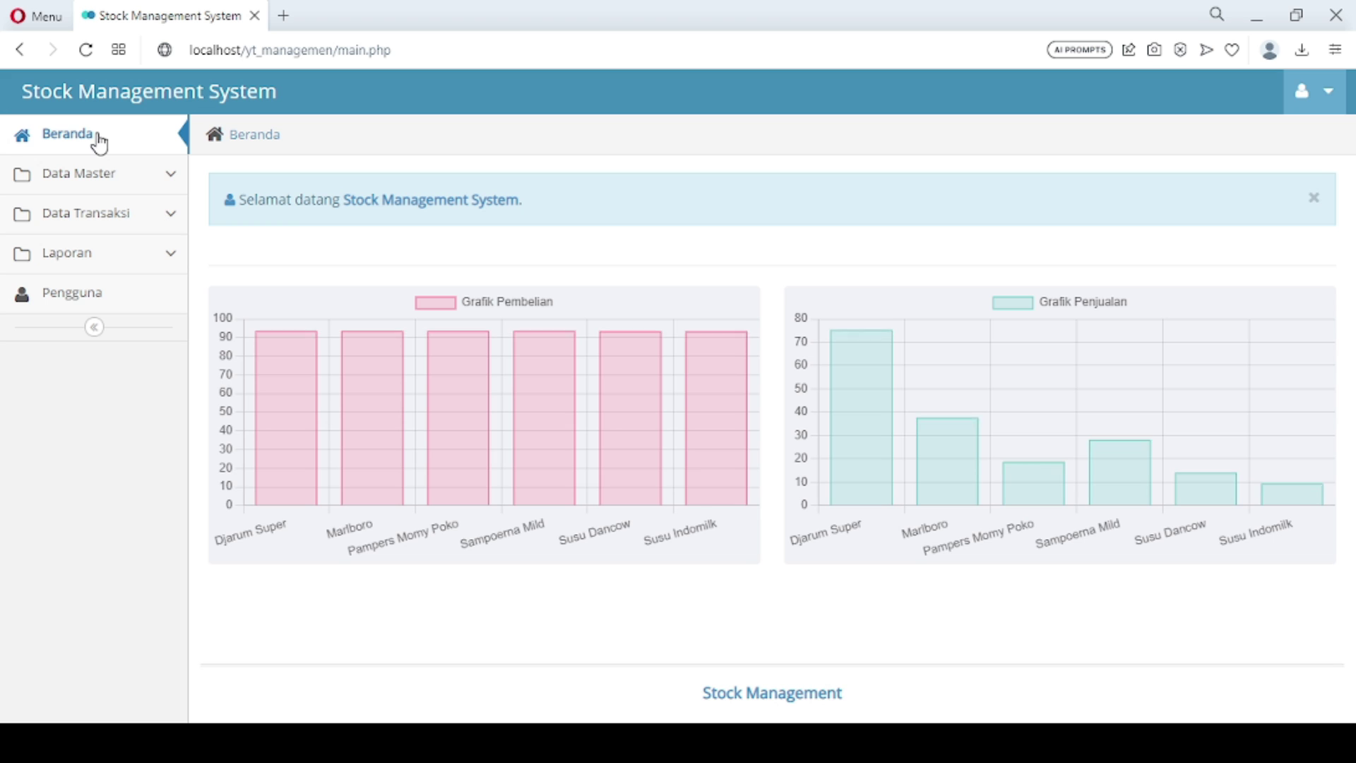
# Print the Laporan Data Transaksi Masuk report for 24 July 2023, then close the report tab
pyautogui.click(99, 260)
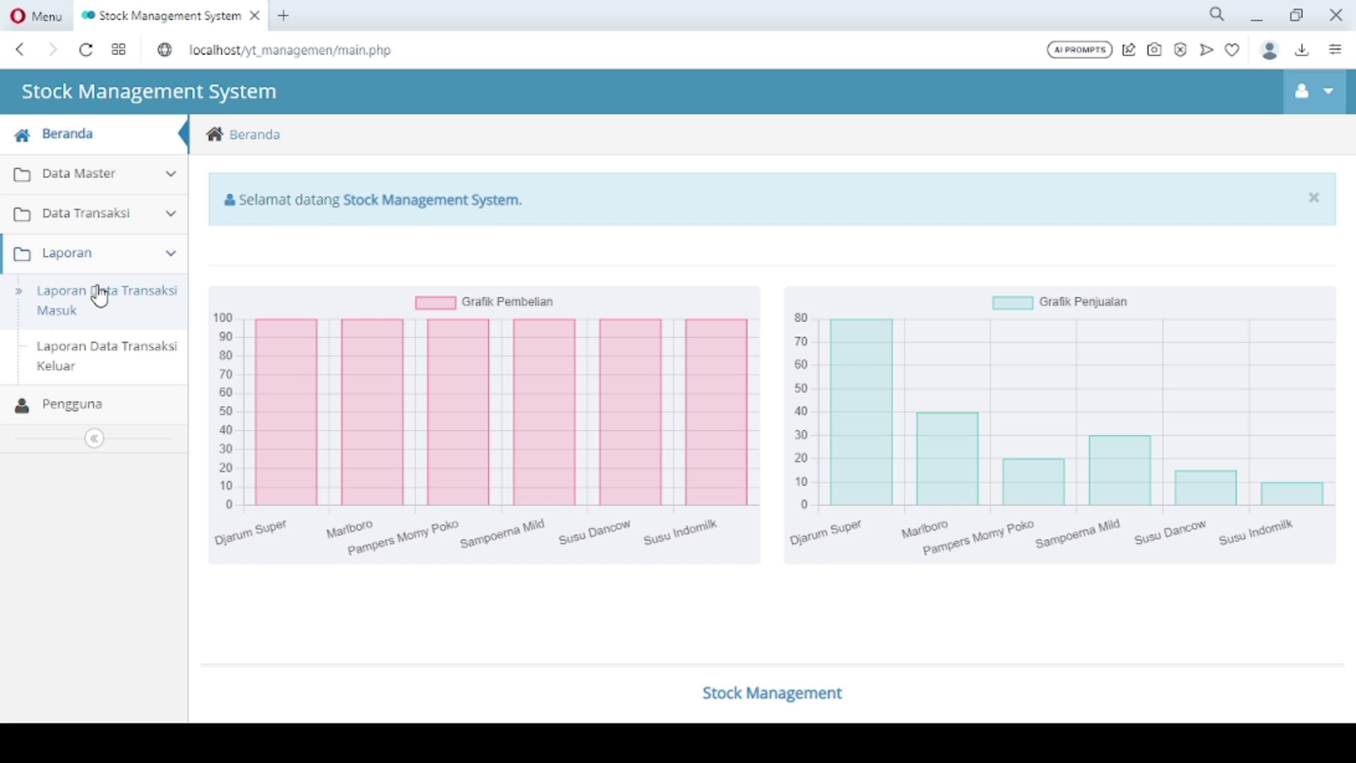
pyautogui.click(99, 296)
pyautogui.click(382, 259)
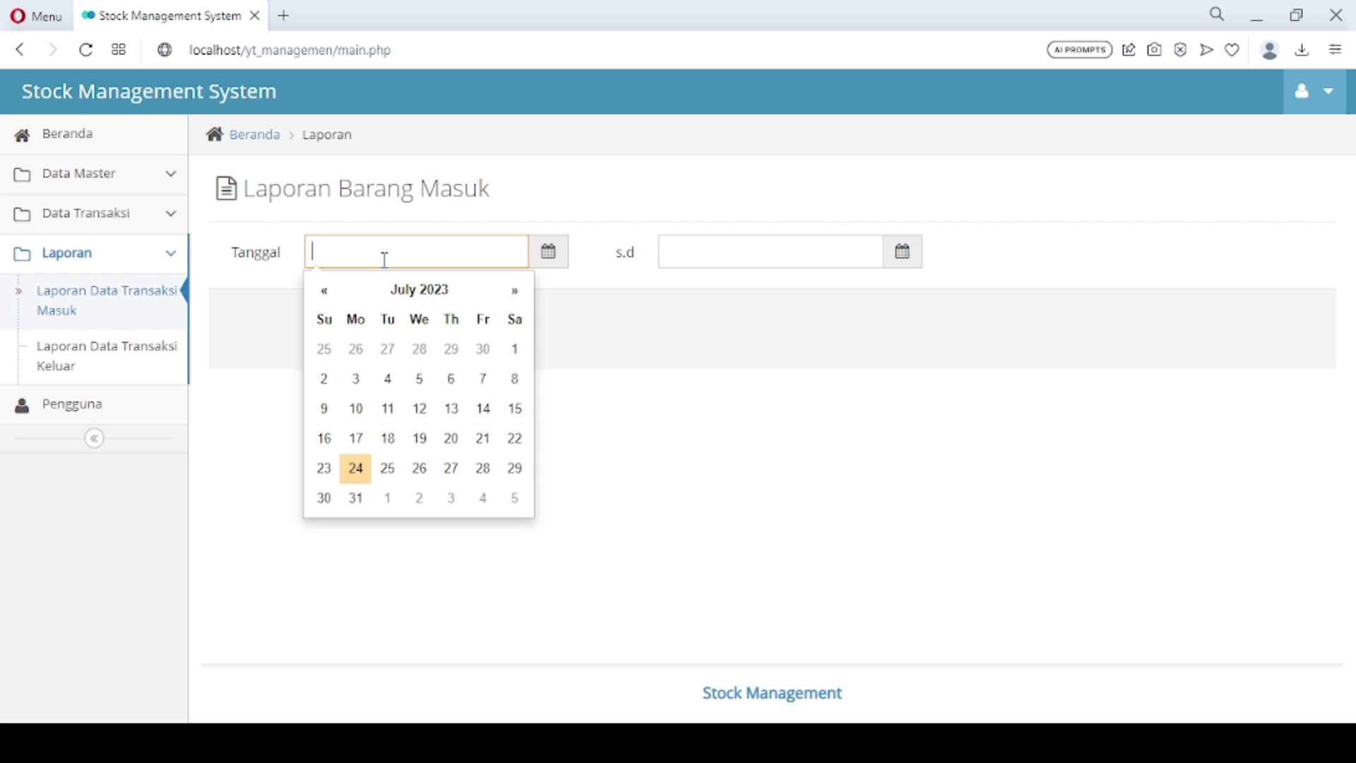
pyautogui.click(356, 468)
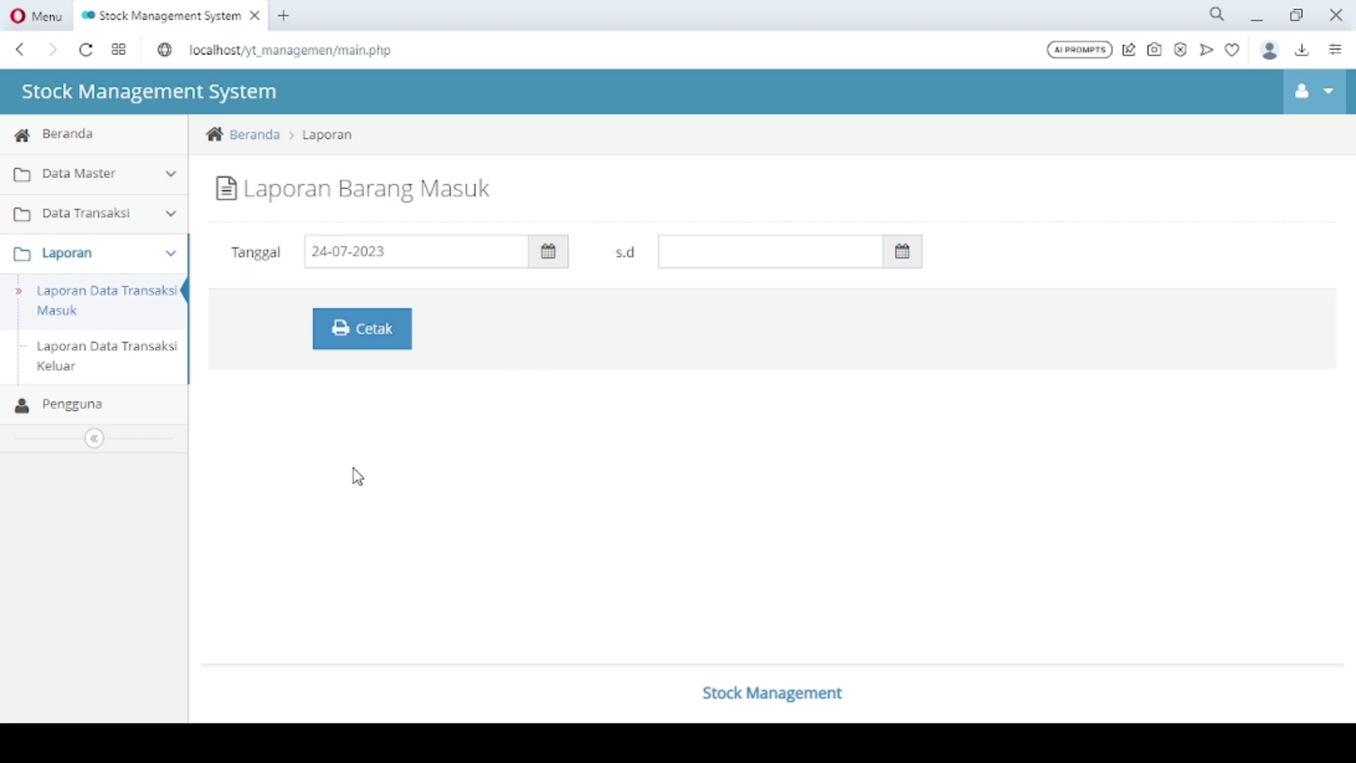
pyautogui.click(727, 260)
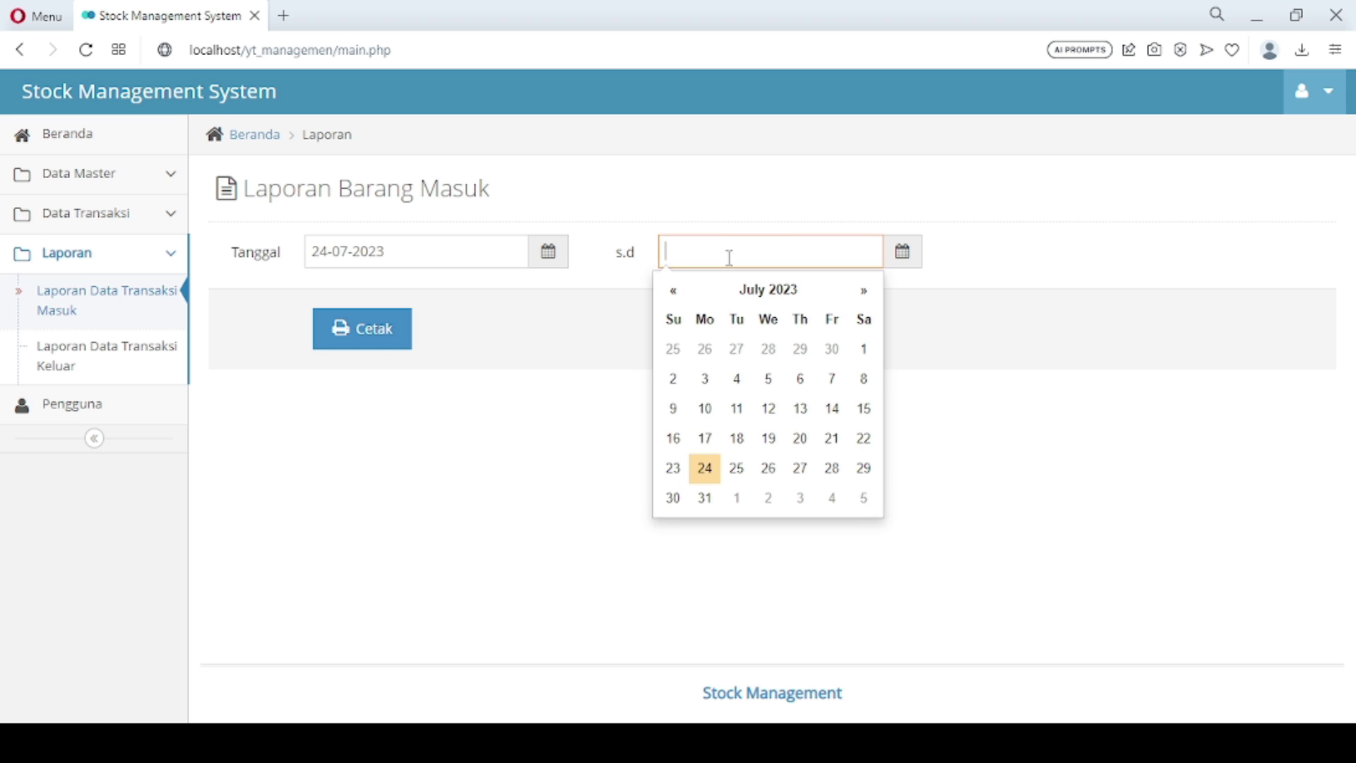
pyautogui.click(704, 468)
pyautogui.click(363, 347)
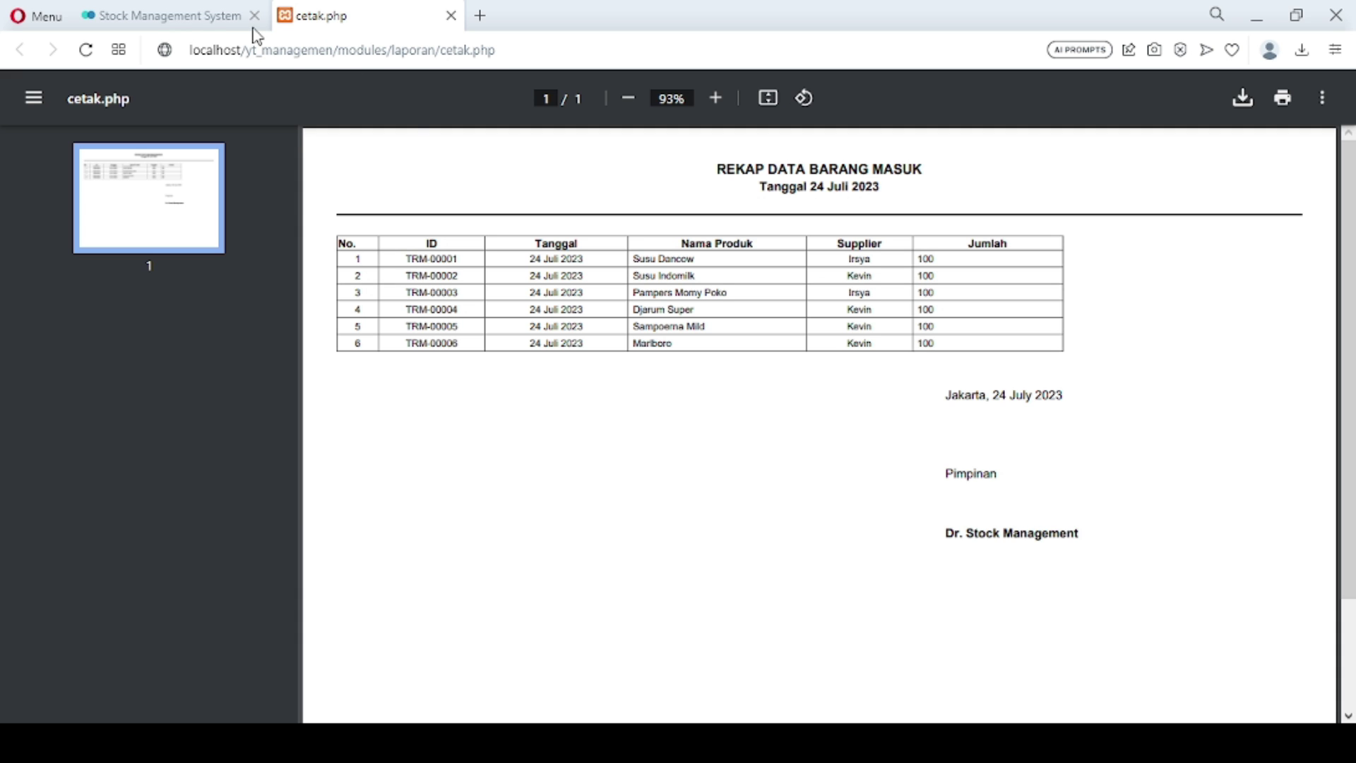
pyautogui.click(205, 26)
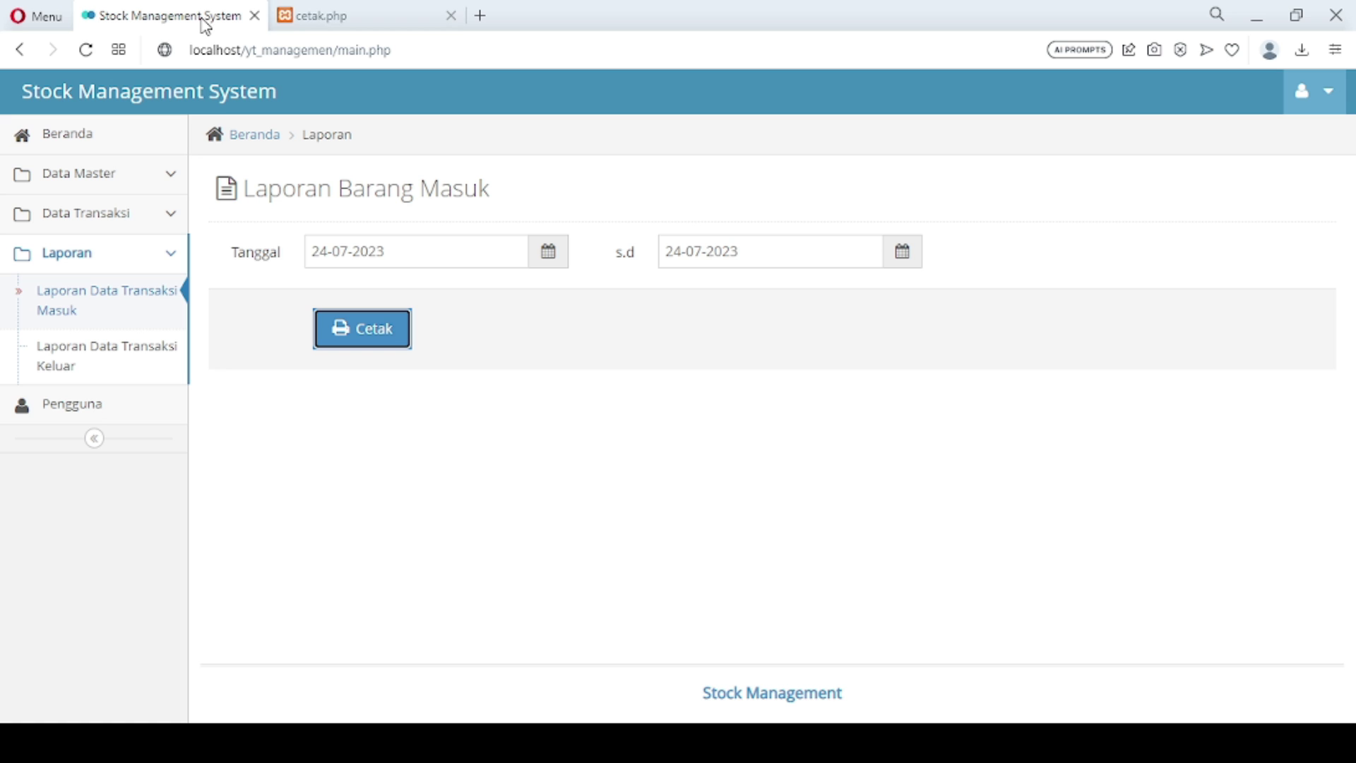
pyautogui.click(452, 15)
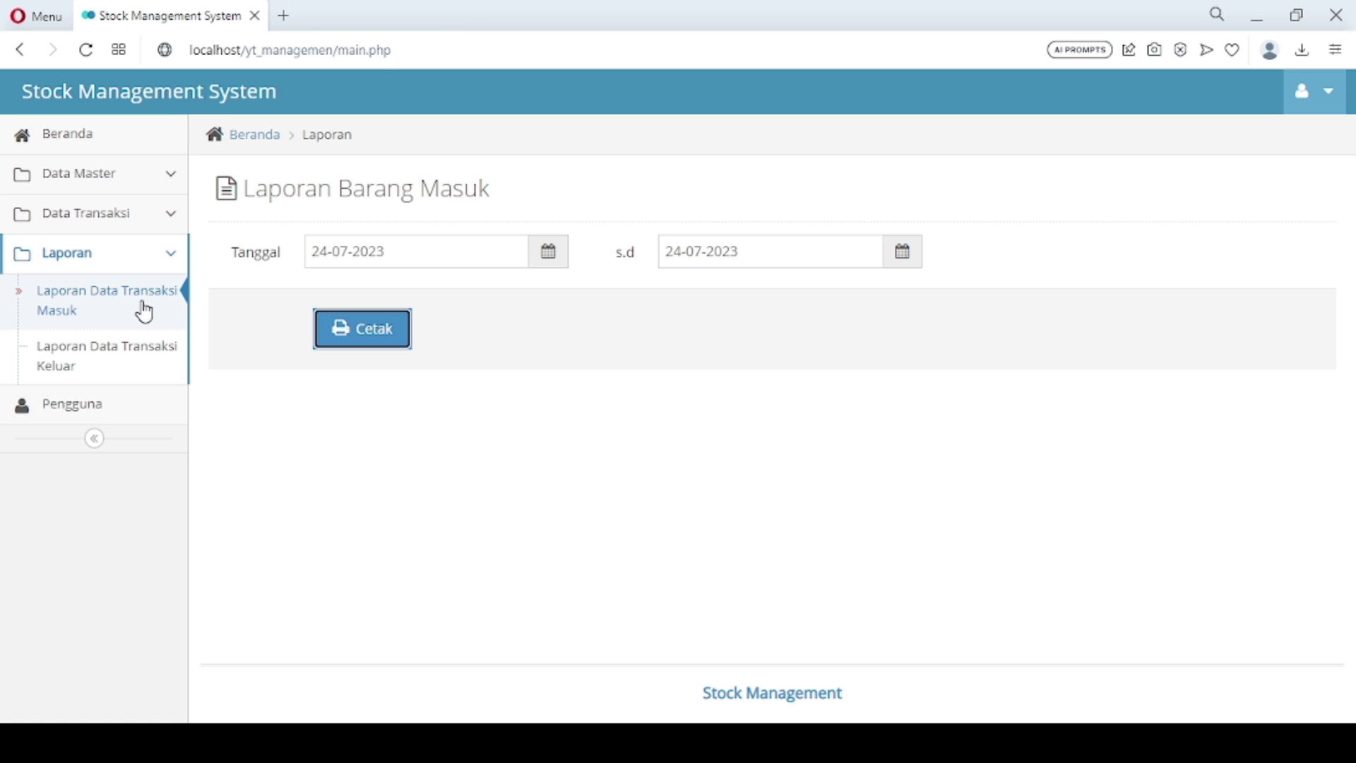
# Print the Laporan Data Transaksi Keluar report for 24 July 2023, then close its tab
pyautogui.click(122, 358)
pyautogui.click(384, 254)
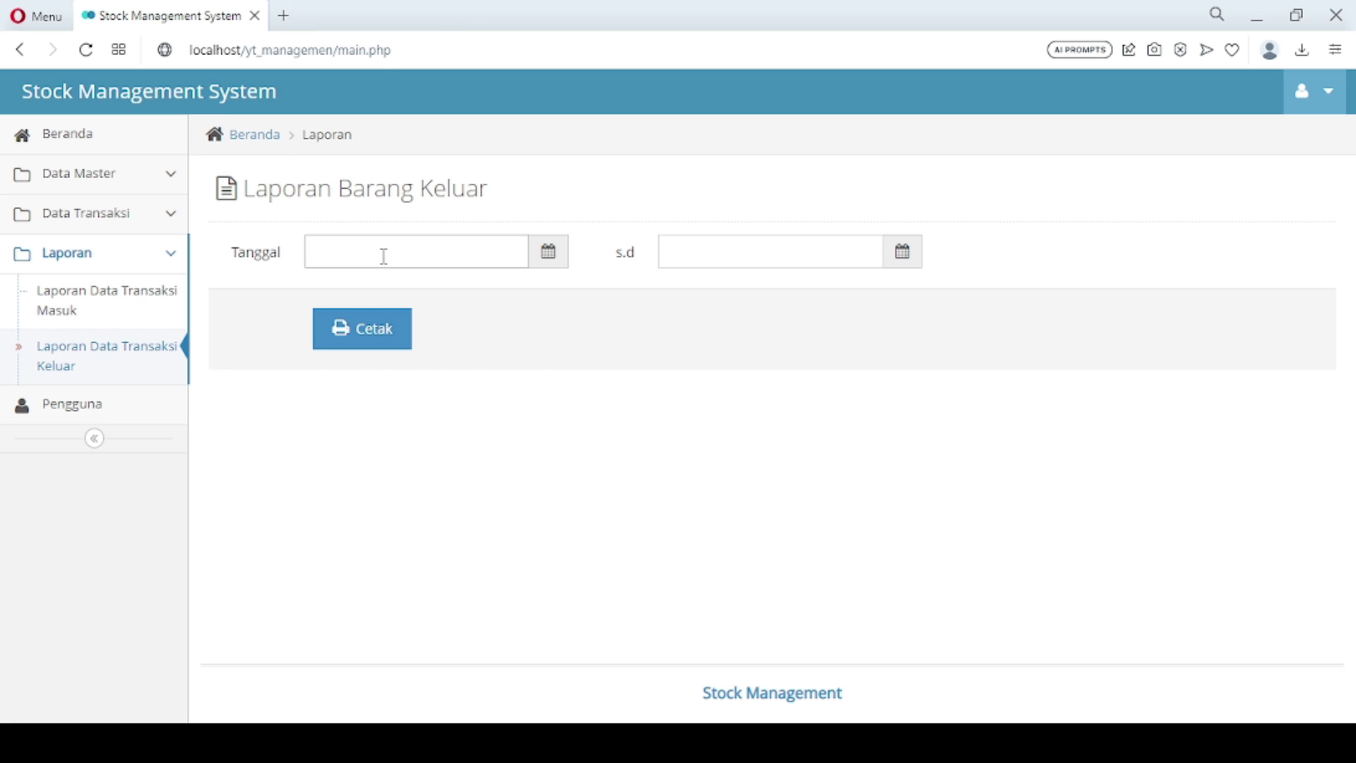
pyautogui.click(358, 477)
pyautogui.click(672, 251)
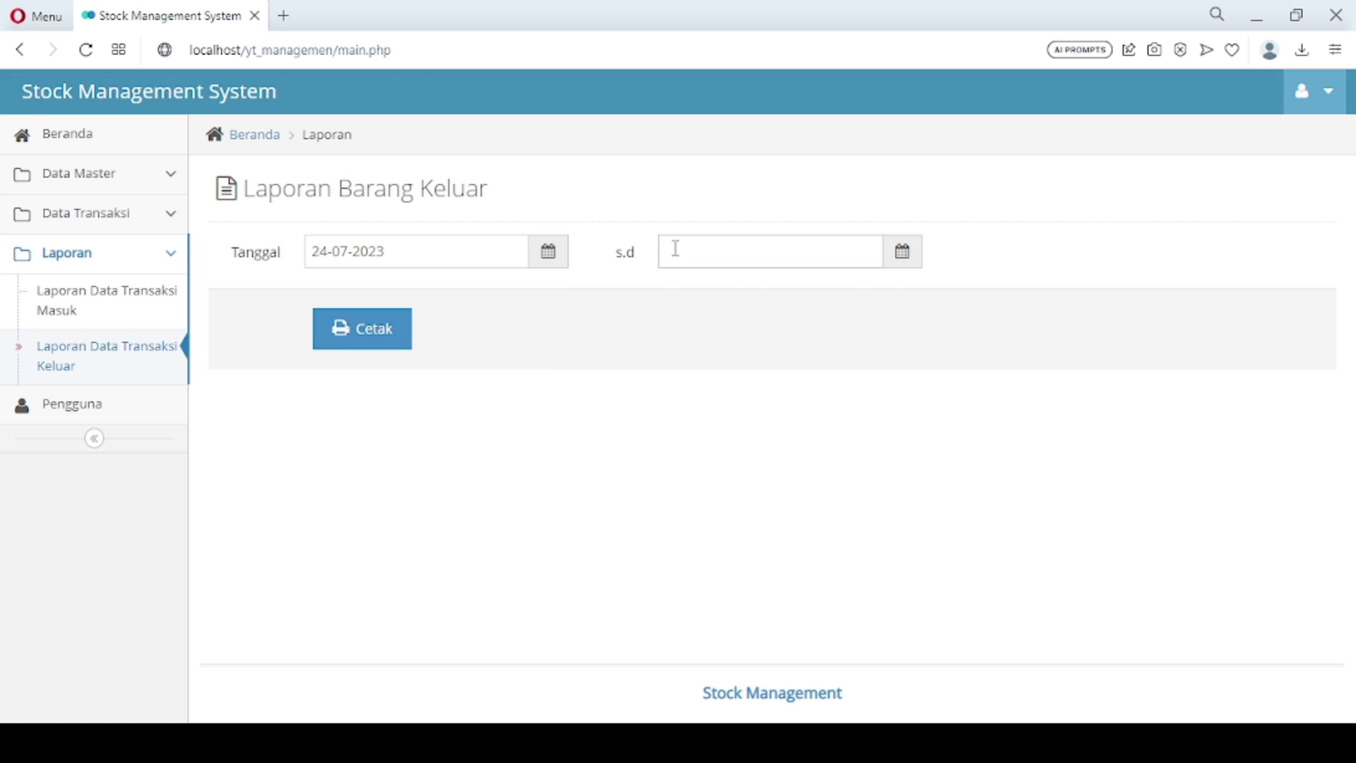
pyautogui.click(704, 468)
pyautogui.click(381, 338)
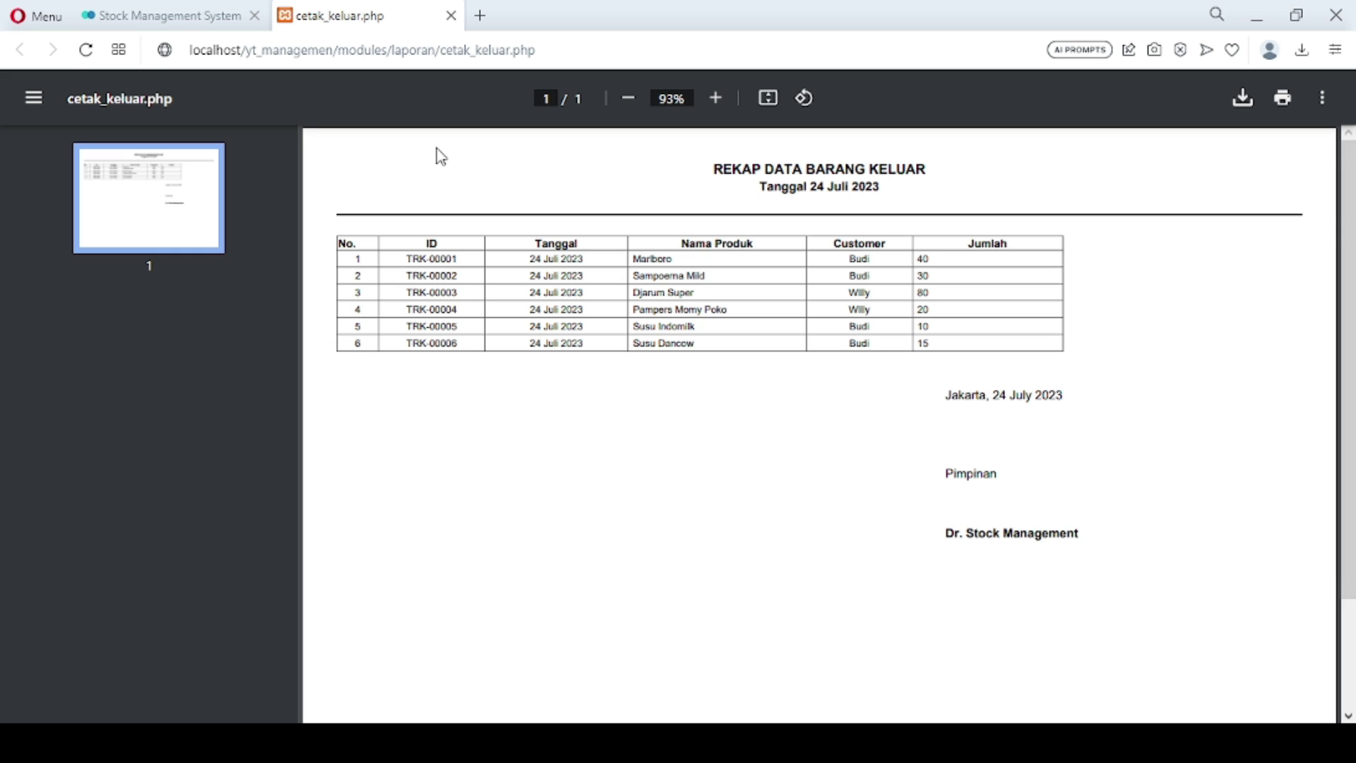
pyautogui.click(450, 16)
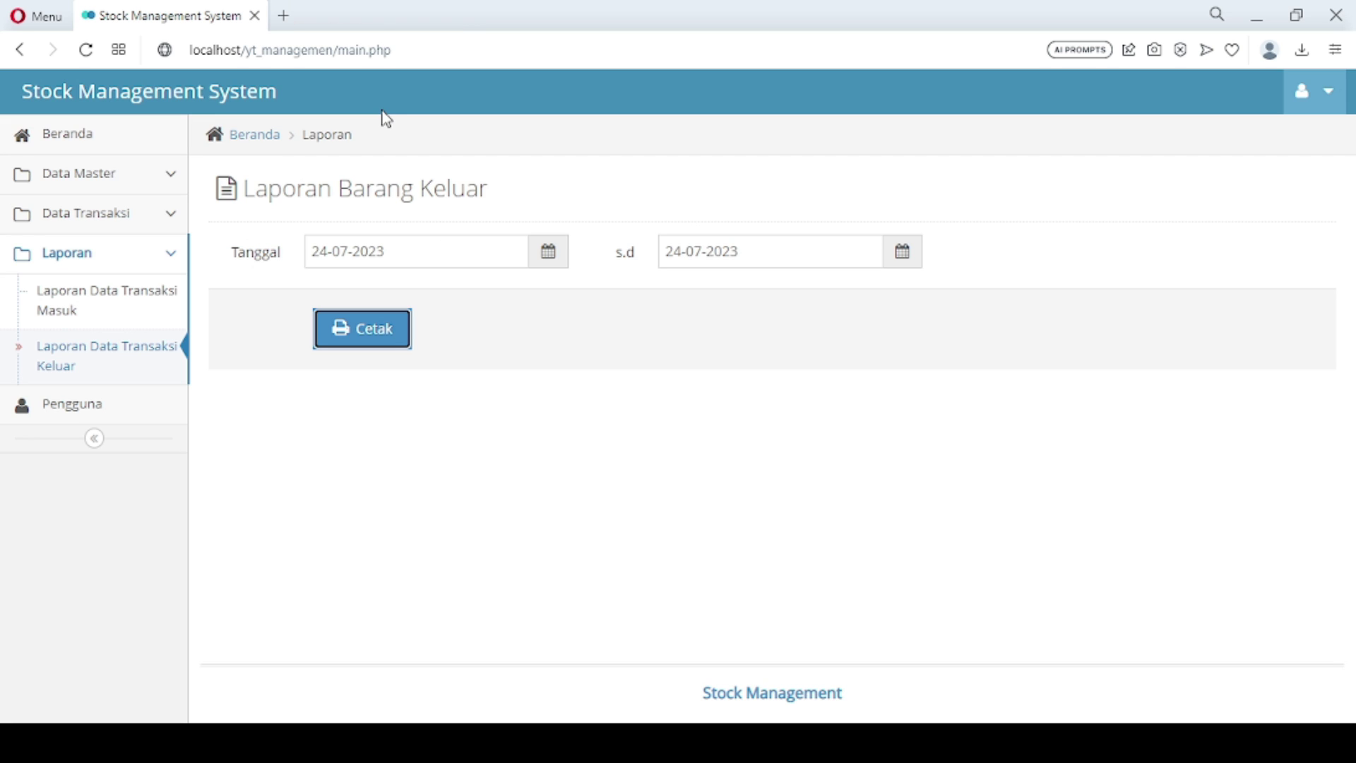
pyautogui.click(117, 259)
# Review the Pengguna user list between visits to the Beranda dashboard
pyautogui.click(100, 138)
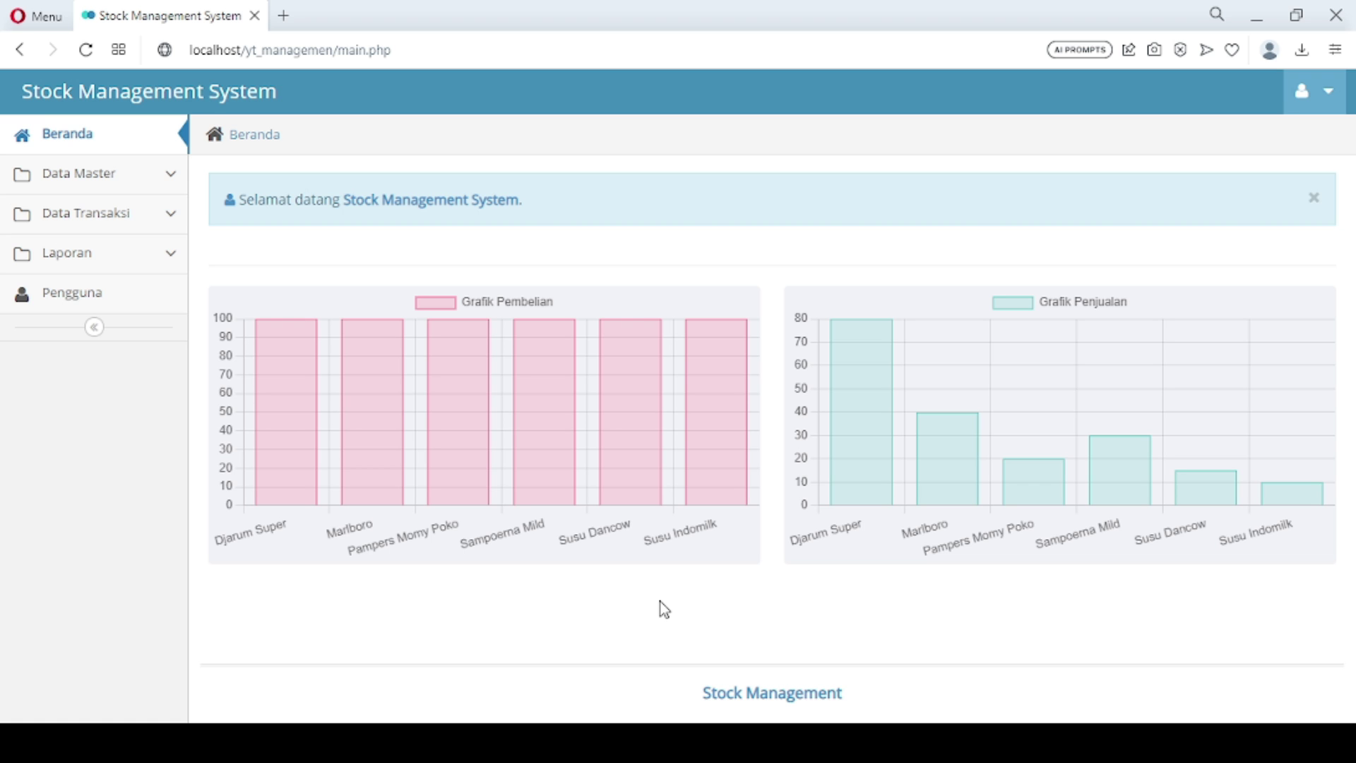
pyautogui.click(117, 298)
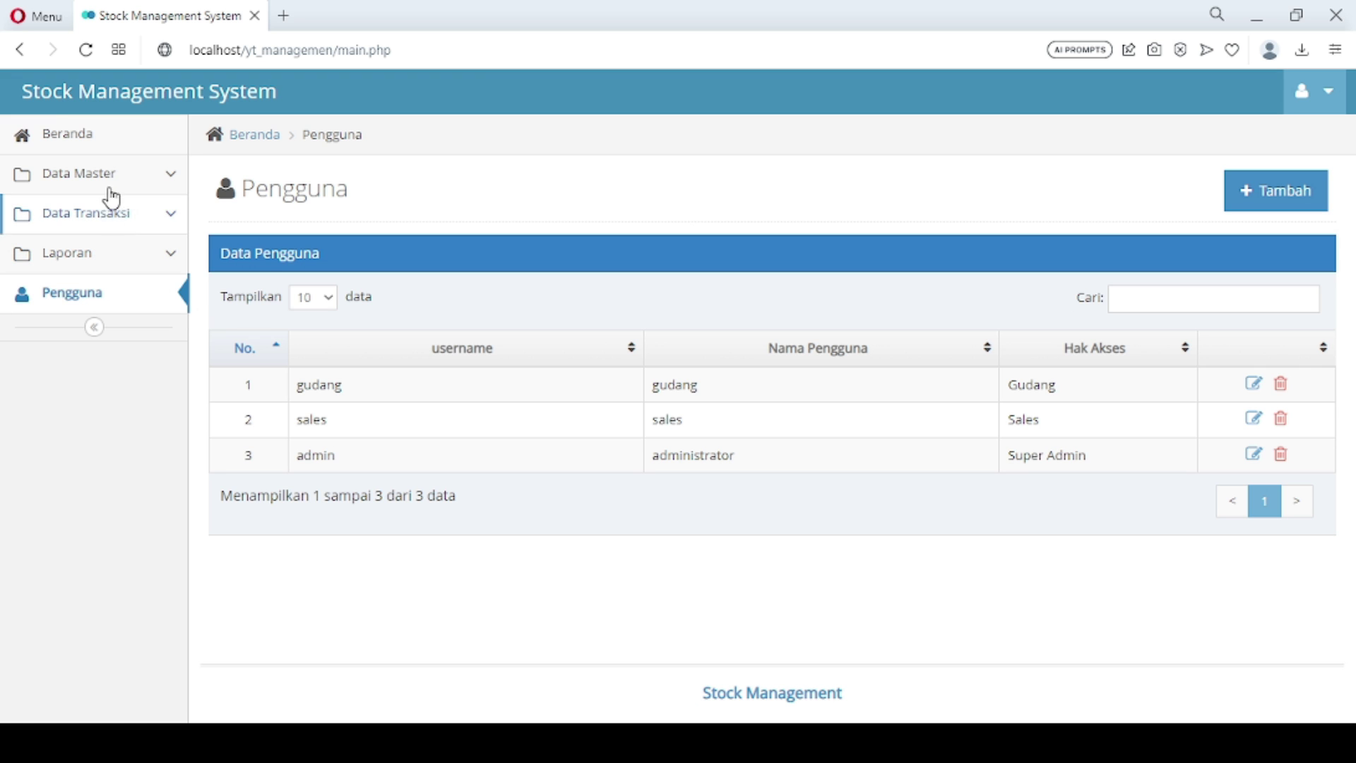
pyautogui.click(117, 154)
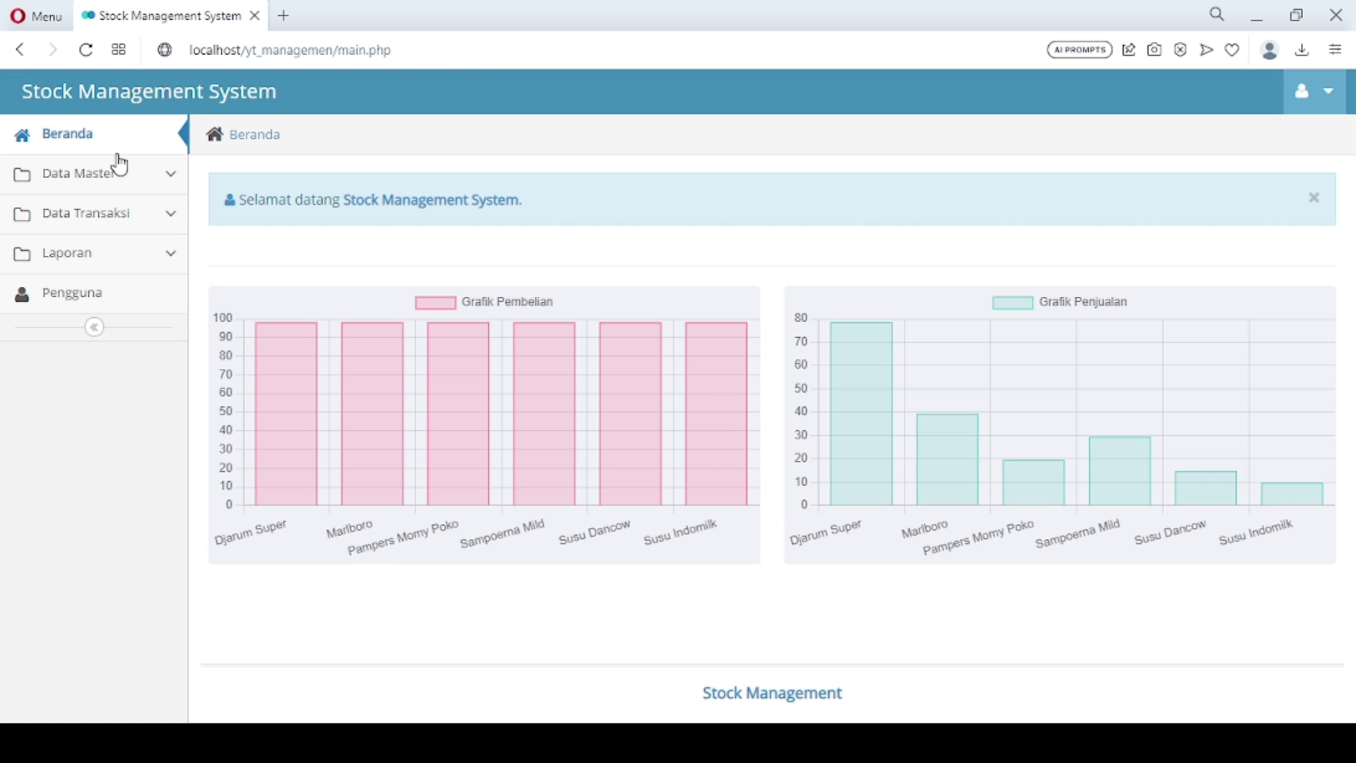